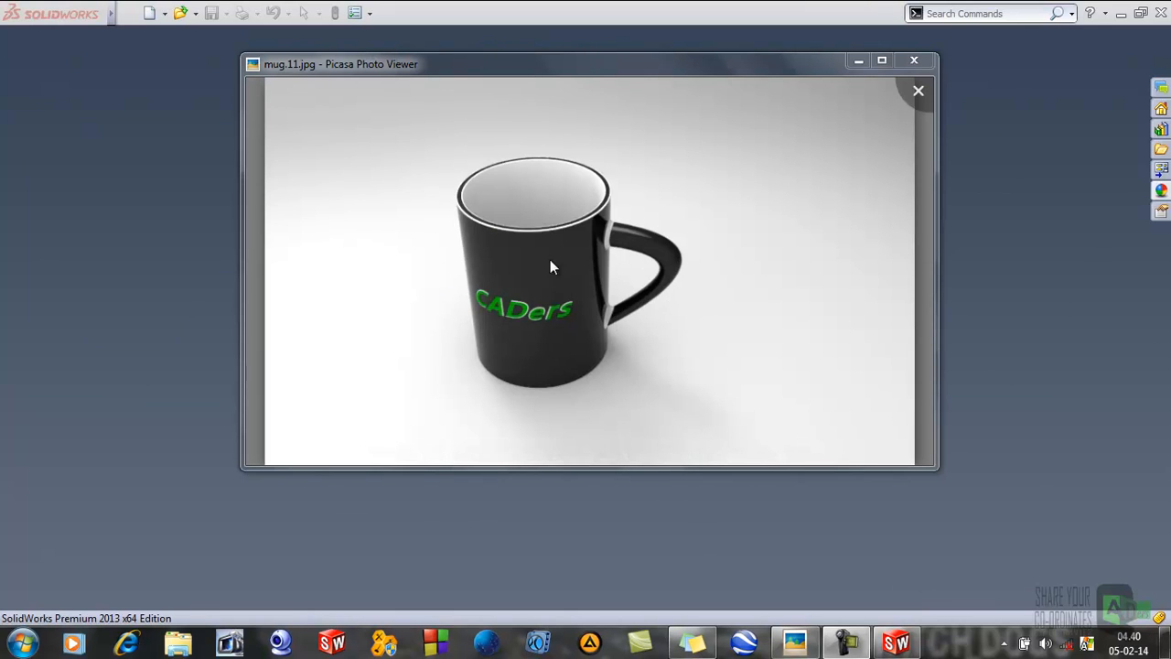
# Step: Minimize the mug reference picture and create a new part document
pyautogui.click(857, 64)
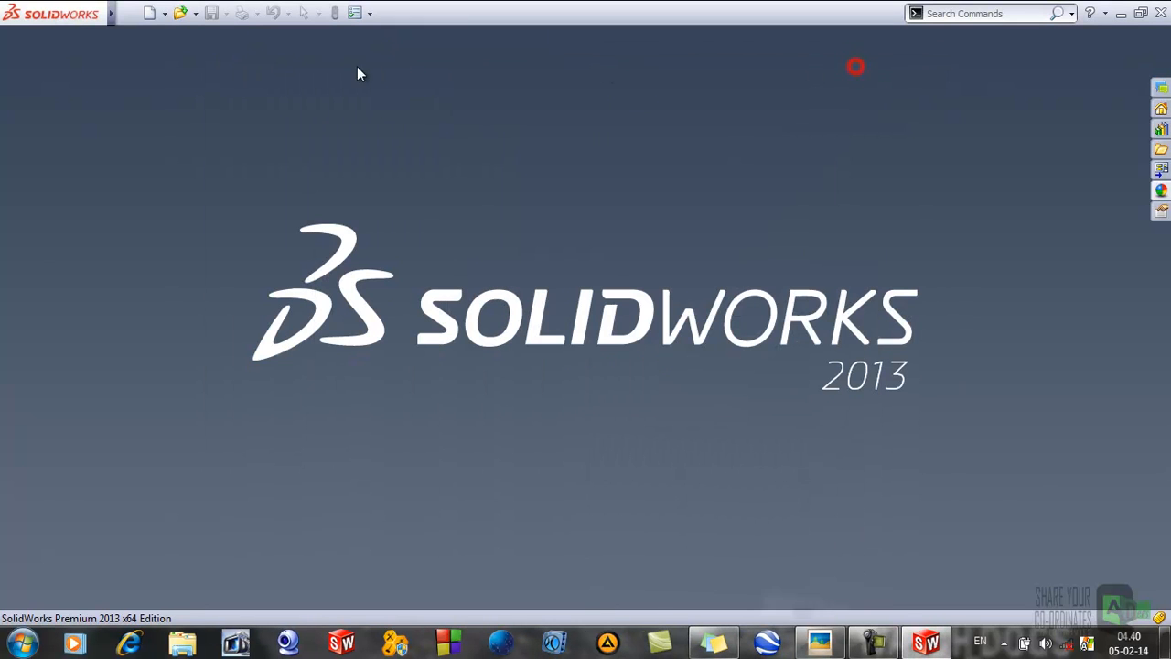
pyautogui.click(149, 13)
pyautogui.click(605, 468)
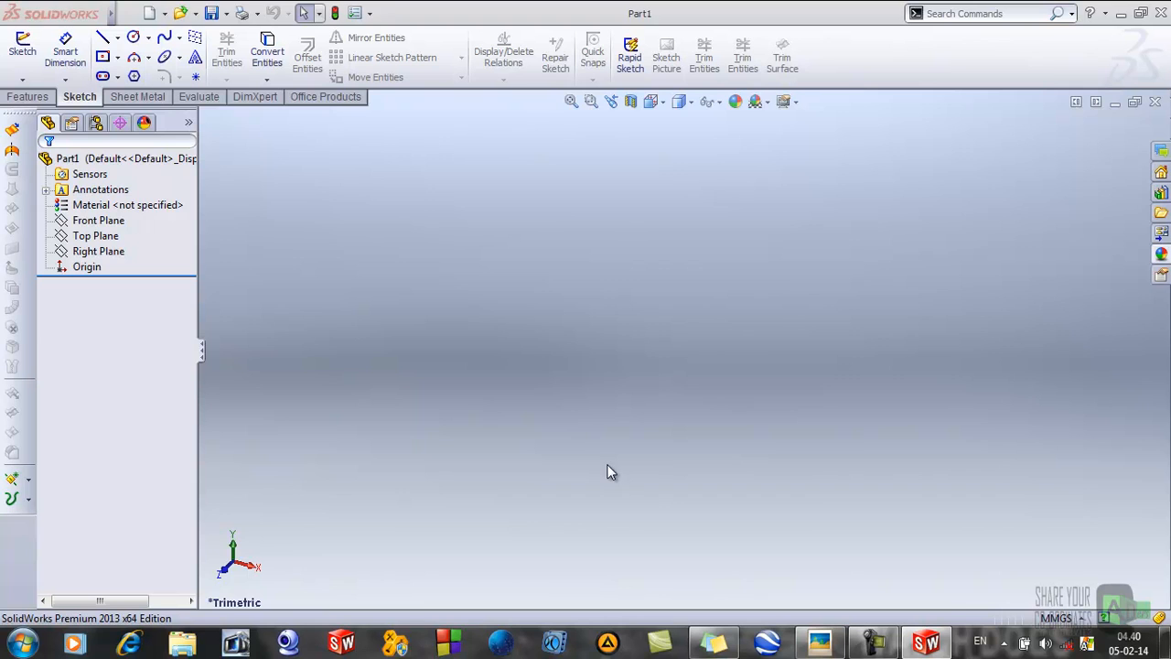
pyautogui.click(606, 344)
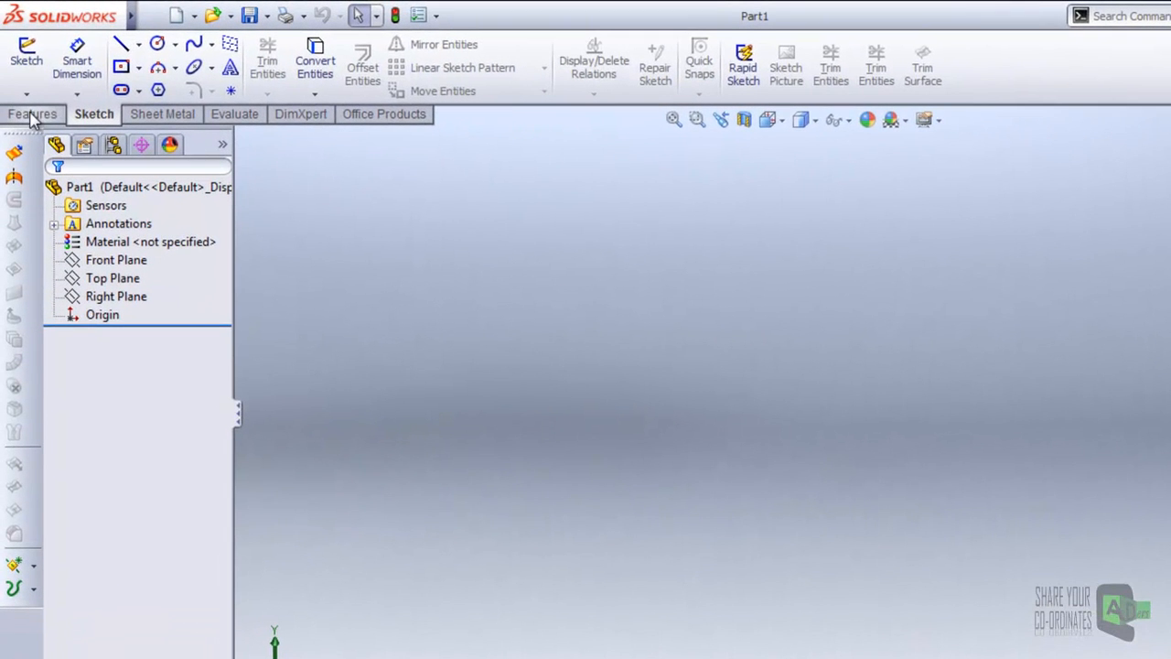
# Step: Create a reference axis from two planes, at the intersection of the Front Plane and the Right Plane
pyautogui.click(32, 113)
pyautogui.click(757, 75)
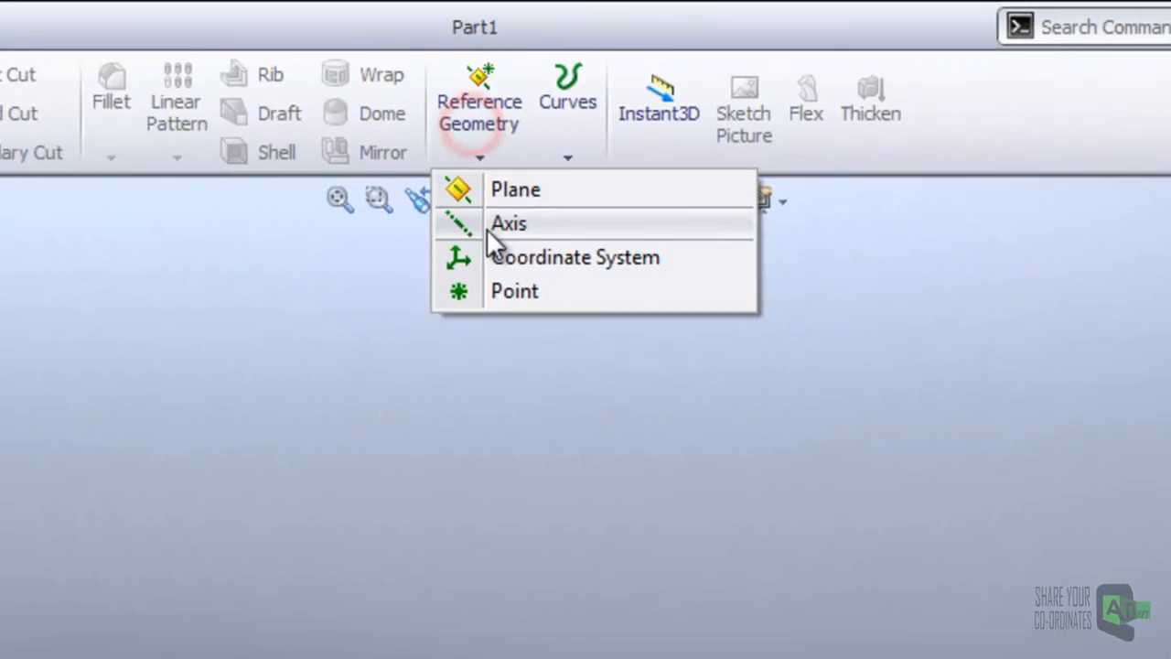
pyautogui.click(487, 229)
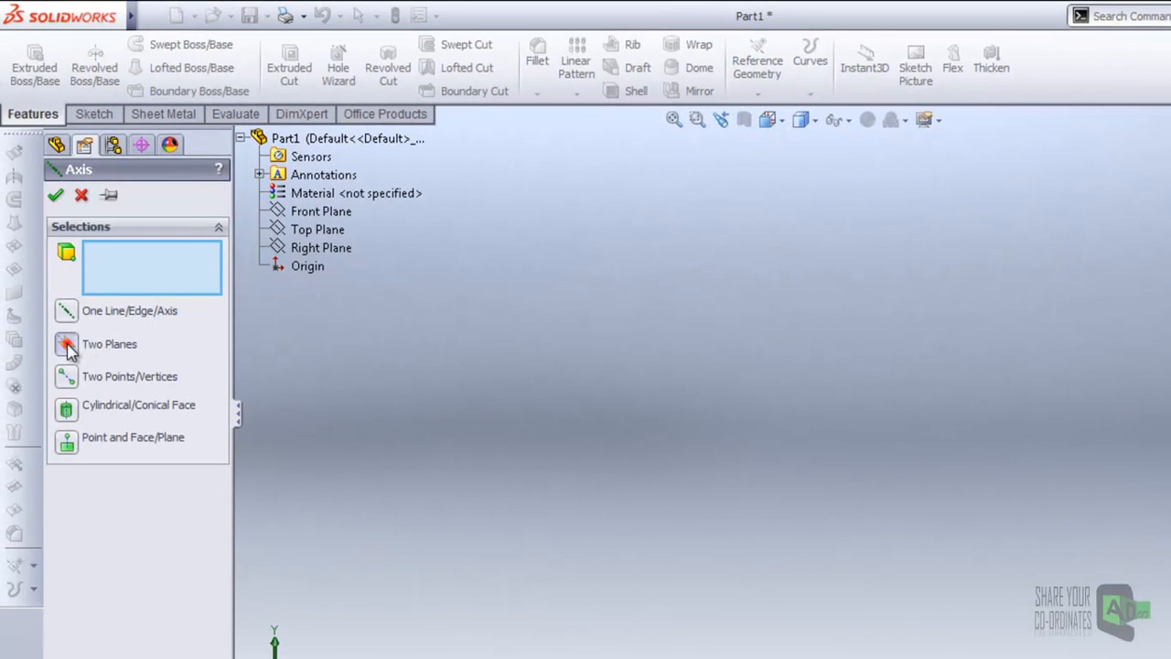
pyautogui.click(67, 345)
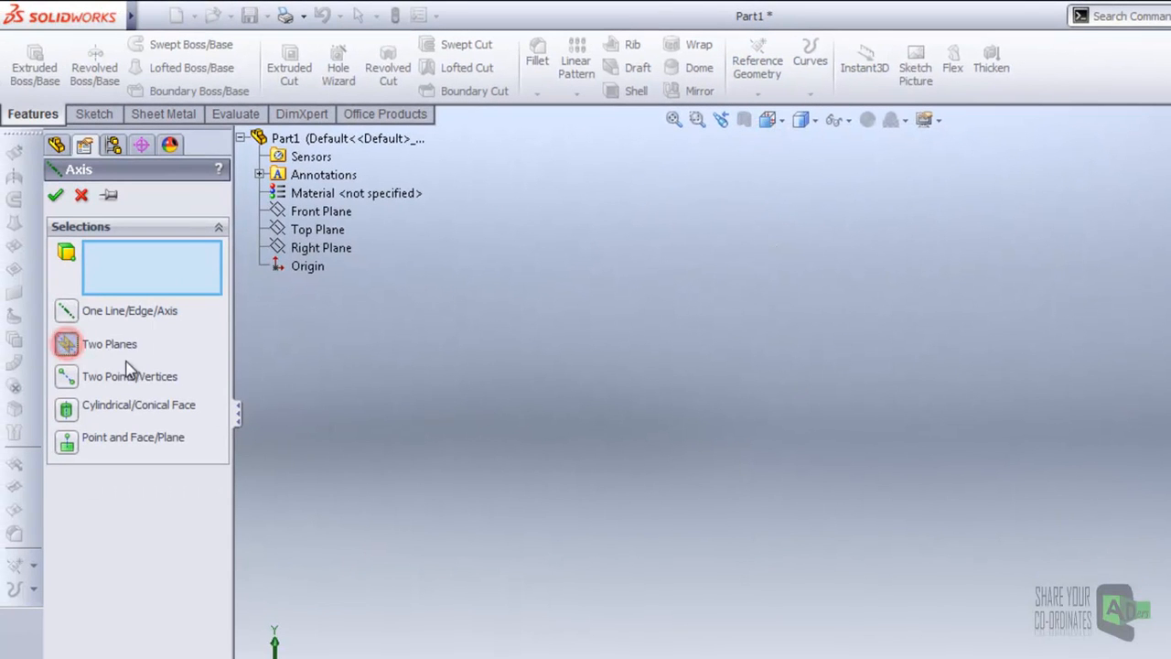
pyautogui.click(309, 213)
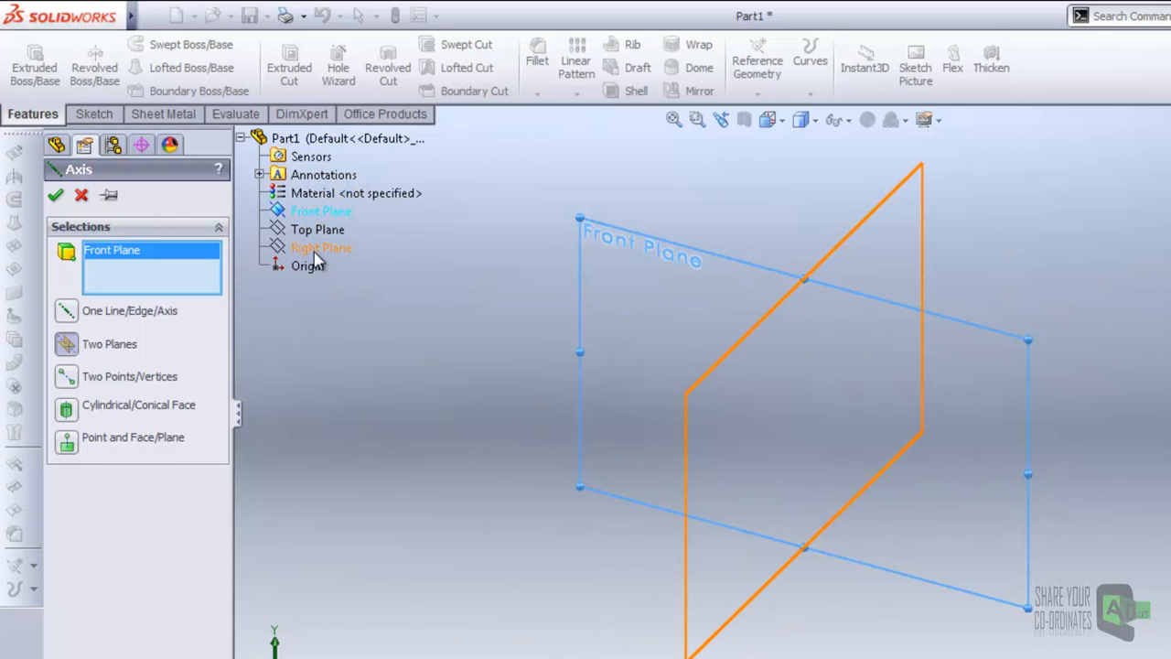
pyautogui.click(310, 249)
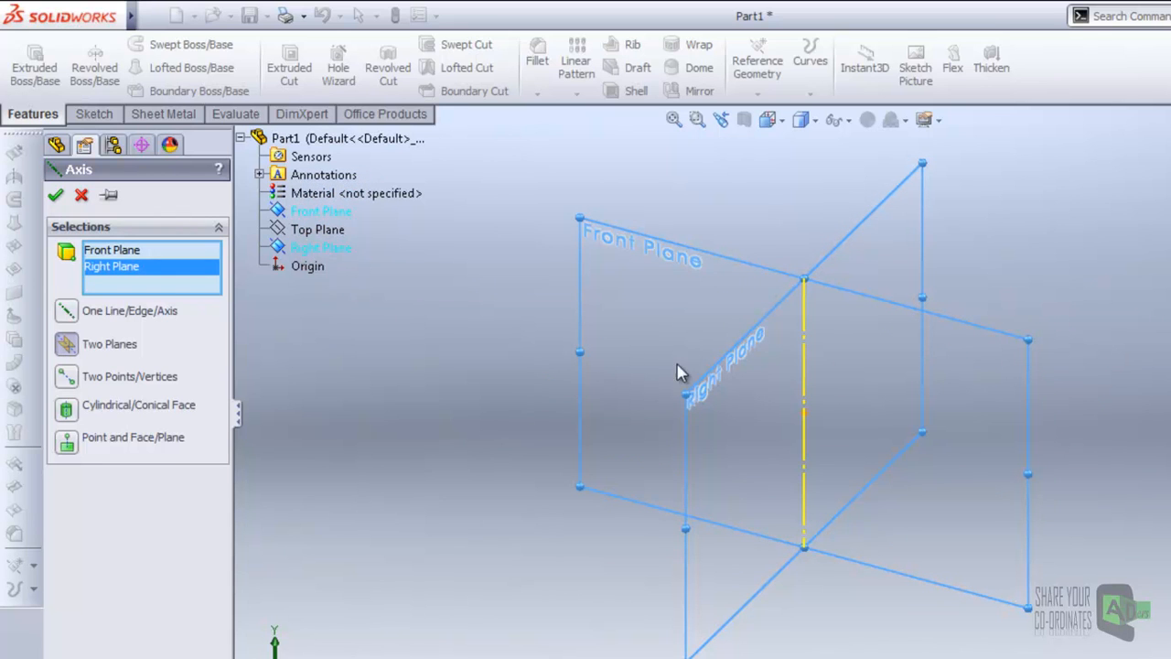
pyautogui.click(56, 197)
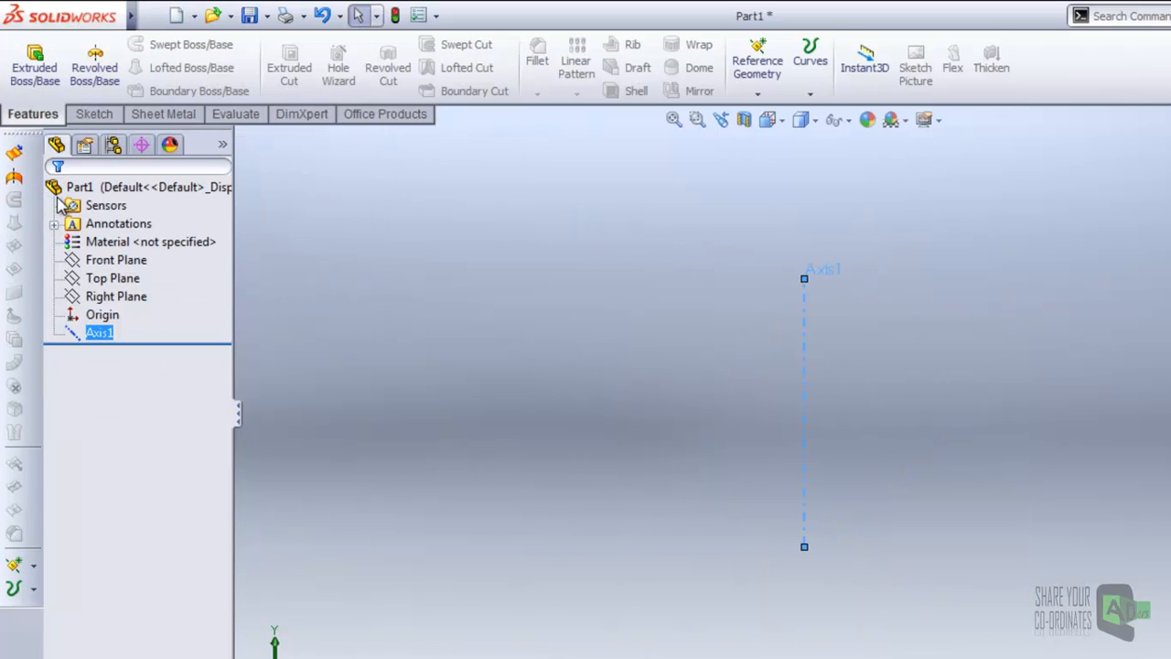
pyautogui.click(923, 411)
# Step: Start a new sketch on the Front Plane
pyautogui.click(93, 278)
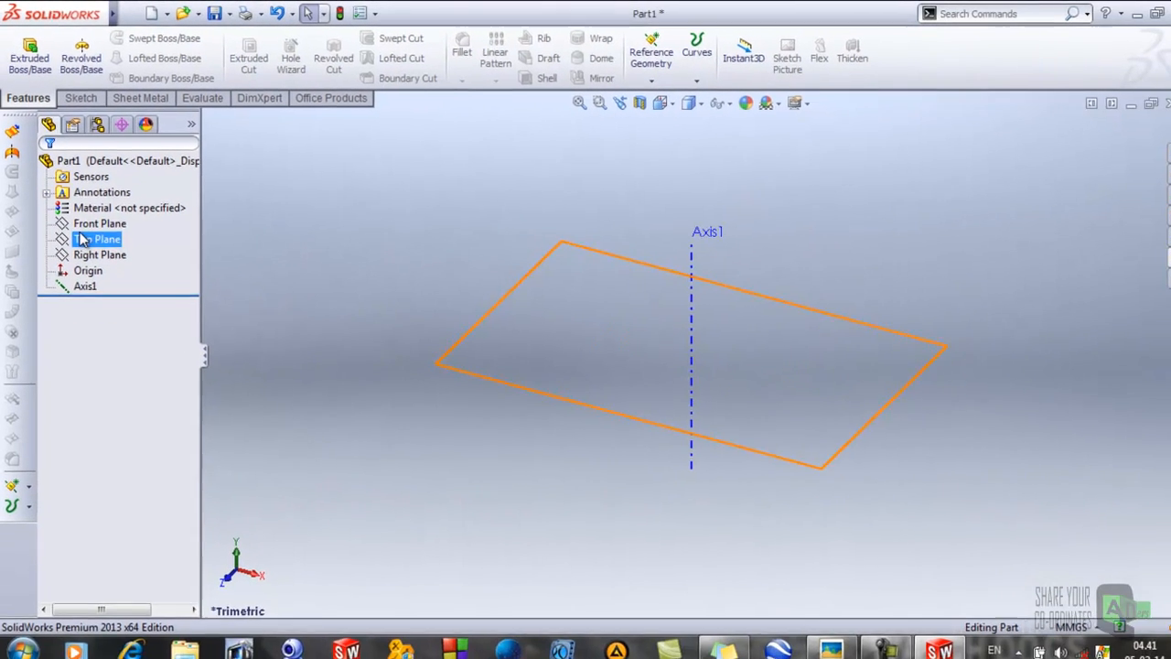
pyautogui.click(84, 224)
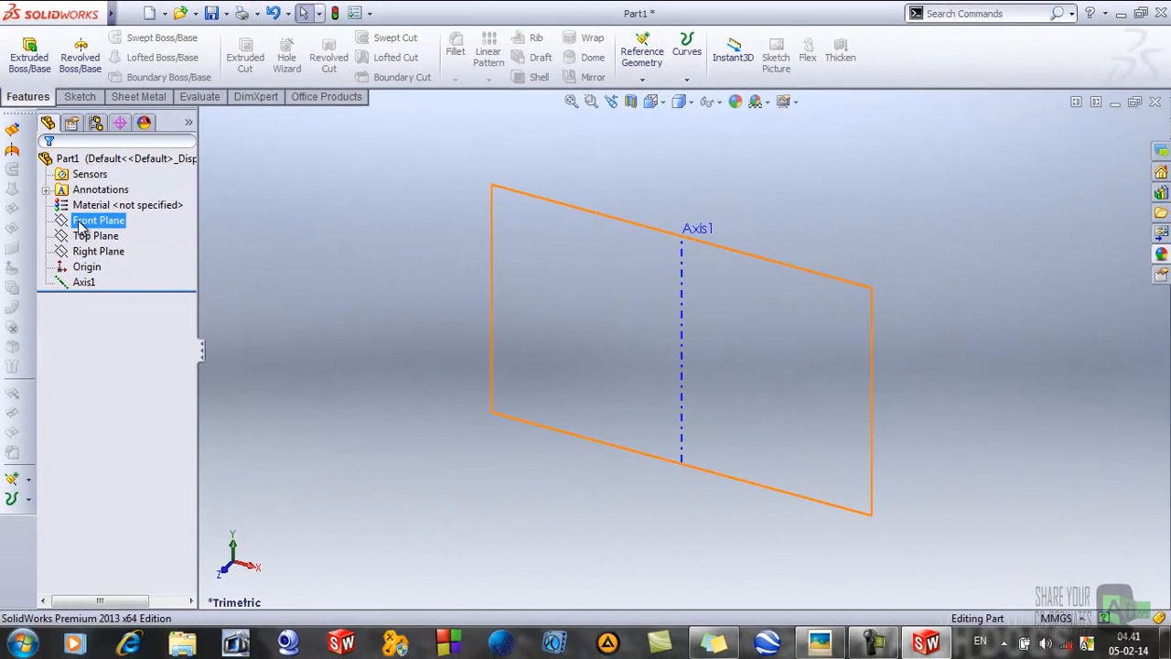
pyautogui.click(90, 192)
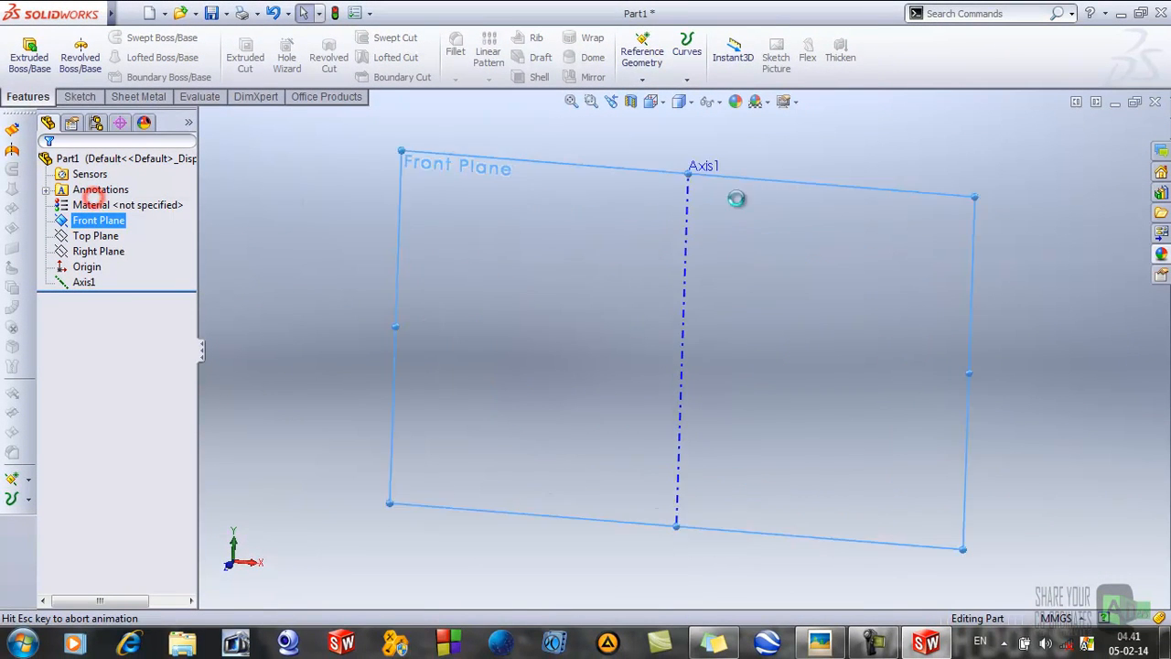
pyautogui.click(830, 250)
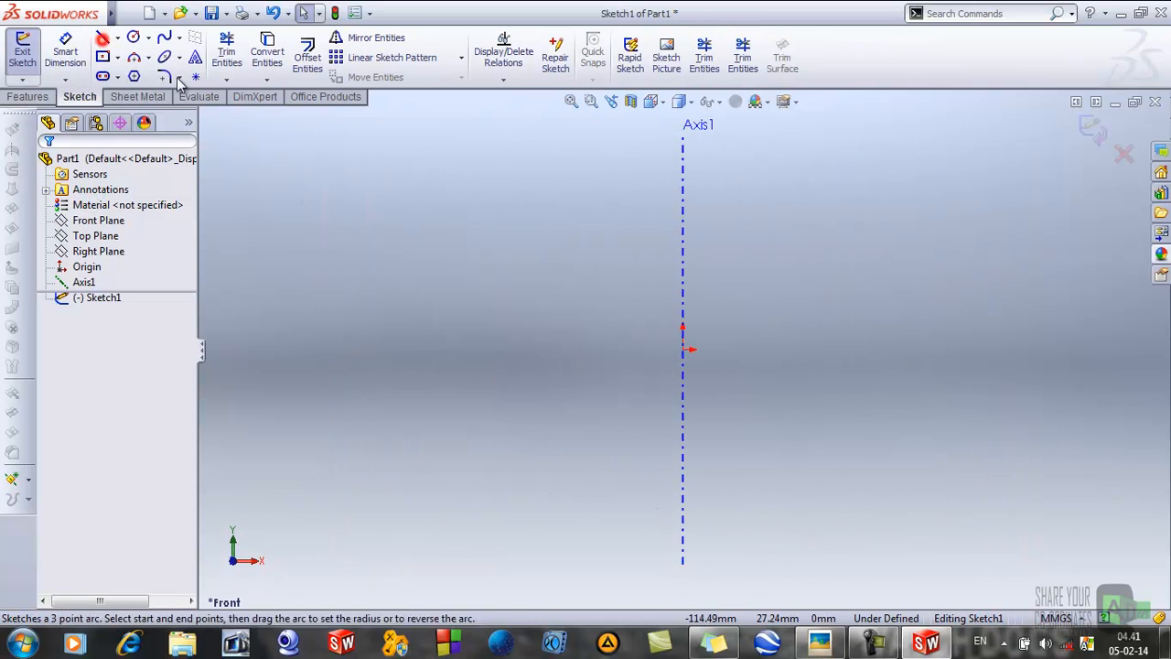
# Step: Sketch an L-shaped profile: a vertical line about 83 mm long and a horizontal line about 39 mm long ending on the axis
pyautogui.click(103, 38)
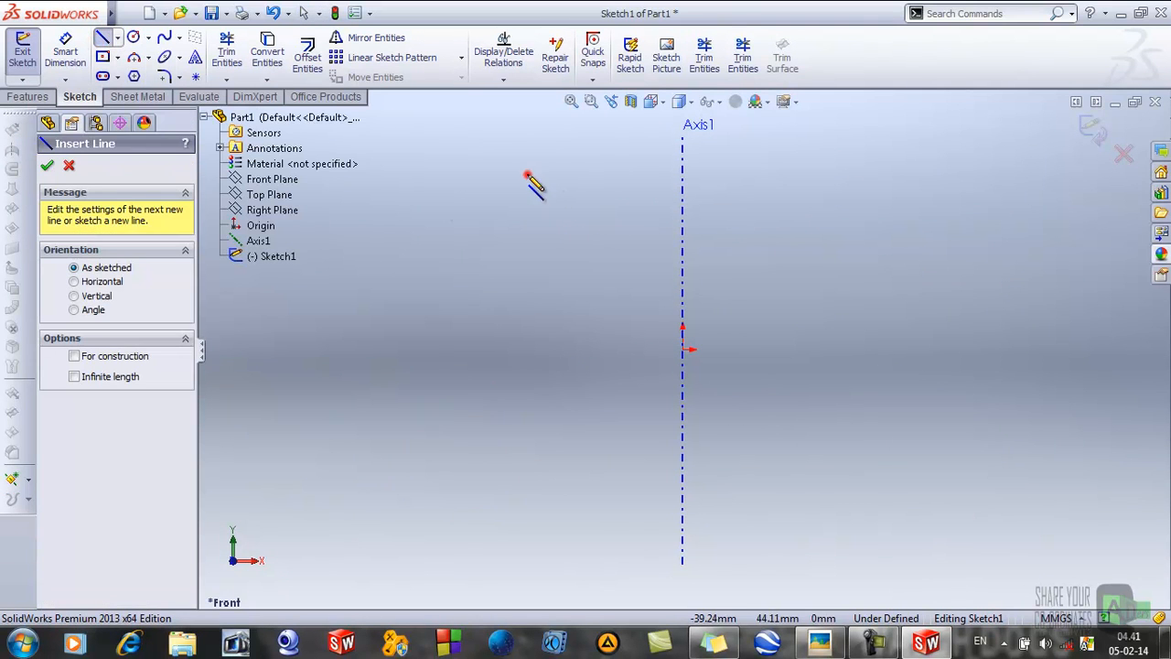
pyautogui.click(528, 175)
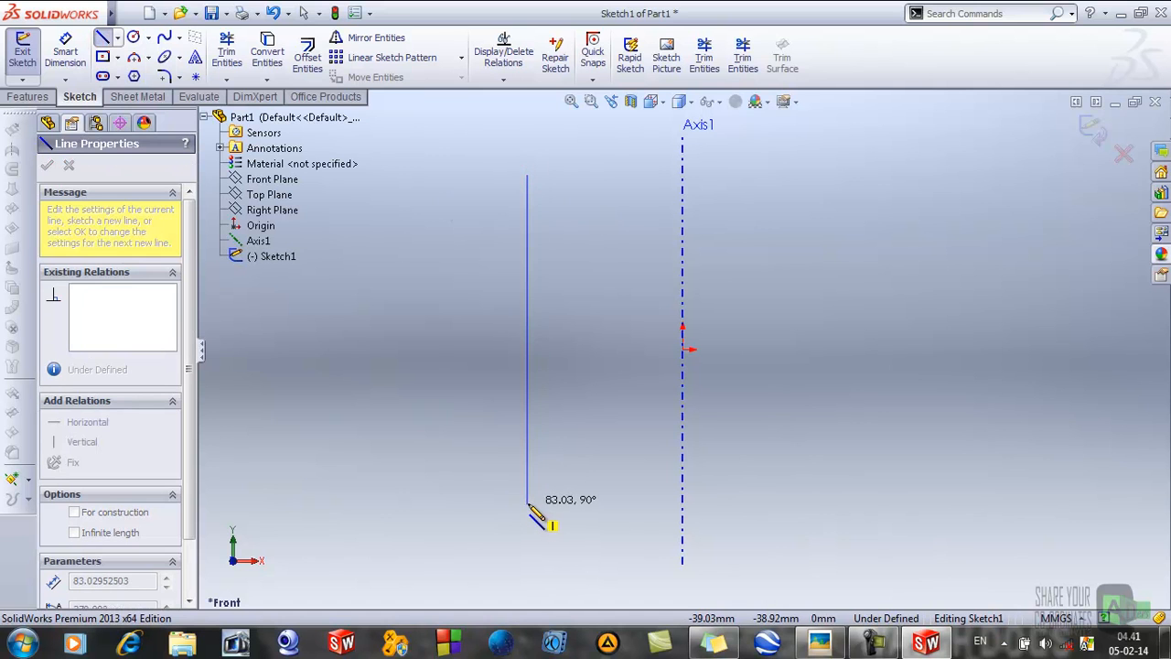
pyautogui.click(528, 503)
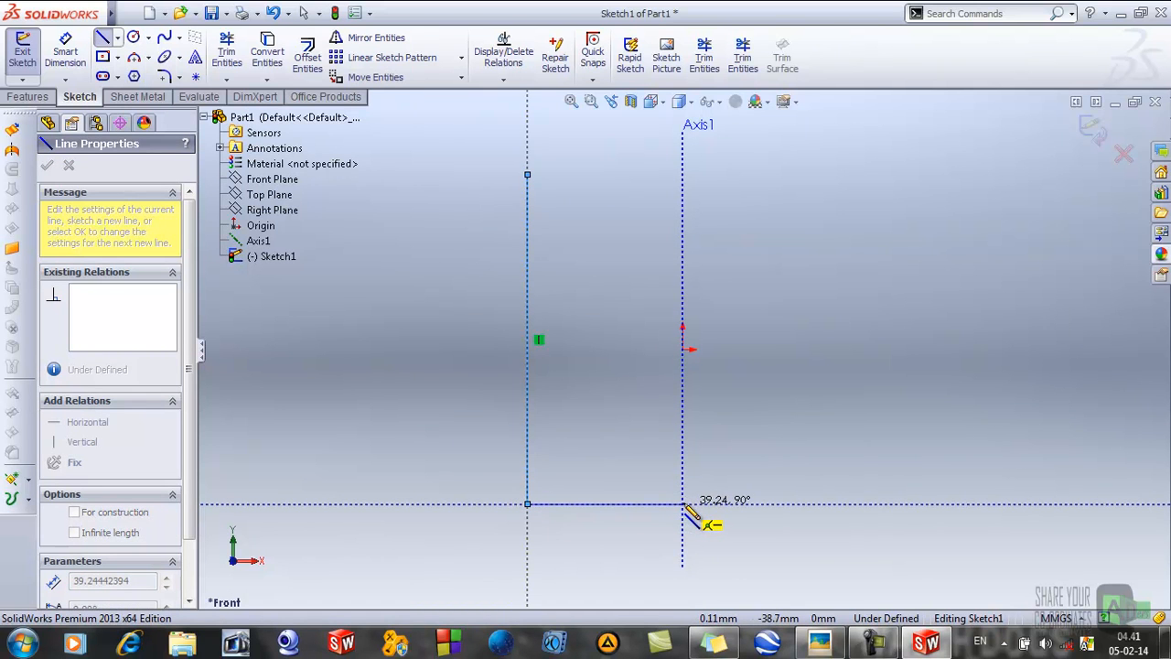
pyautogui.click(683, 503)
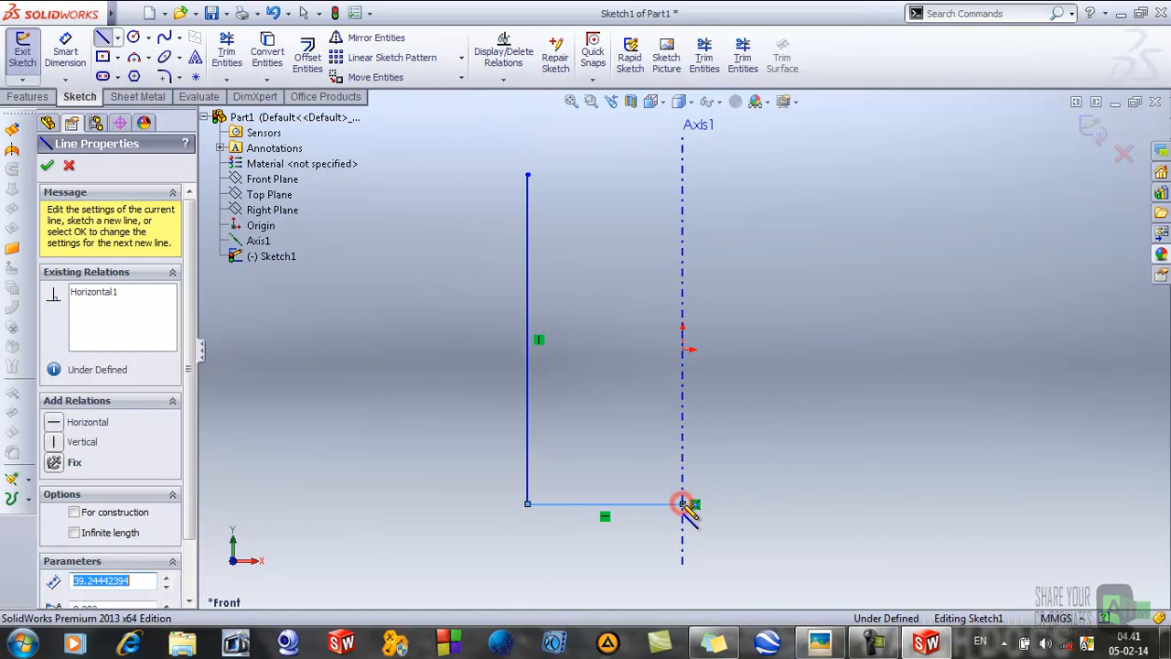
pyautogui.rightClick(684, 504)
pyautogui.click(696, 77)
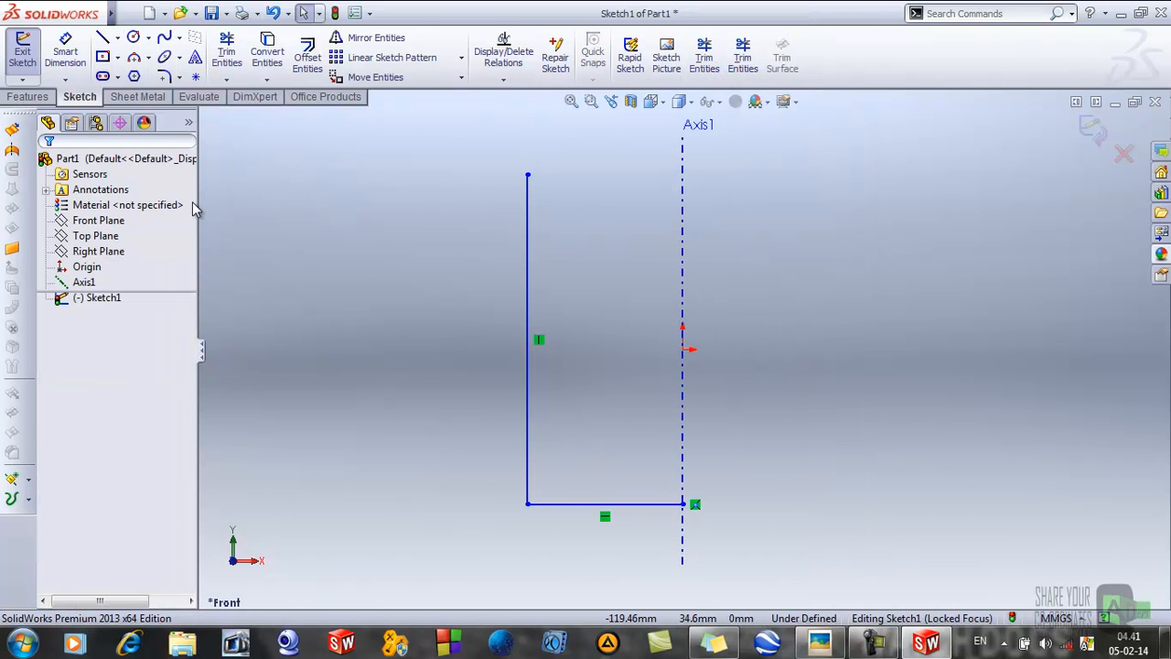
# Step: Dimension the vertical line of the profile at 91 mm
pyautogui.click(66, 52)
pyautogui.click(531, 302)
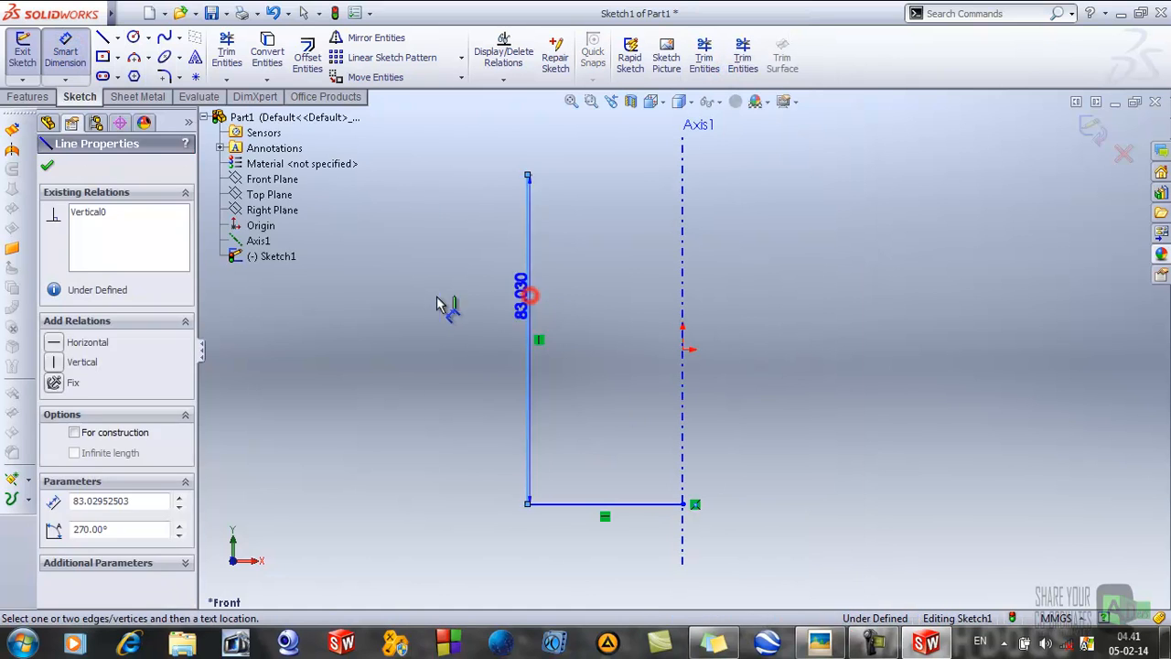
pyautogui.click(445, 305)
pyautogui.write('91')
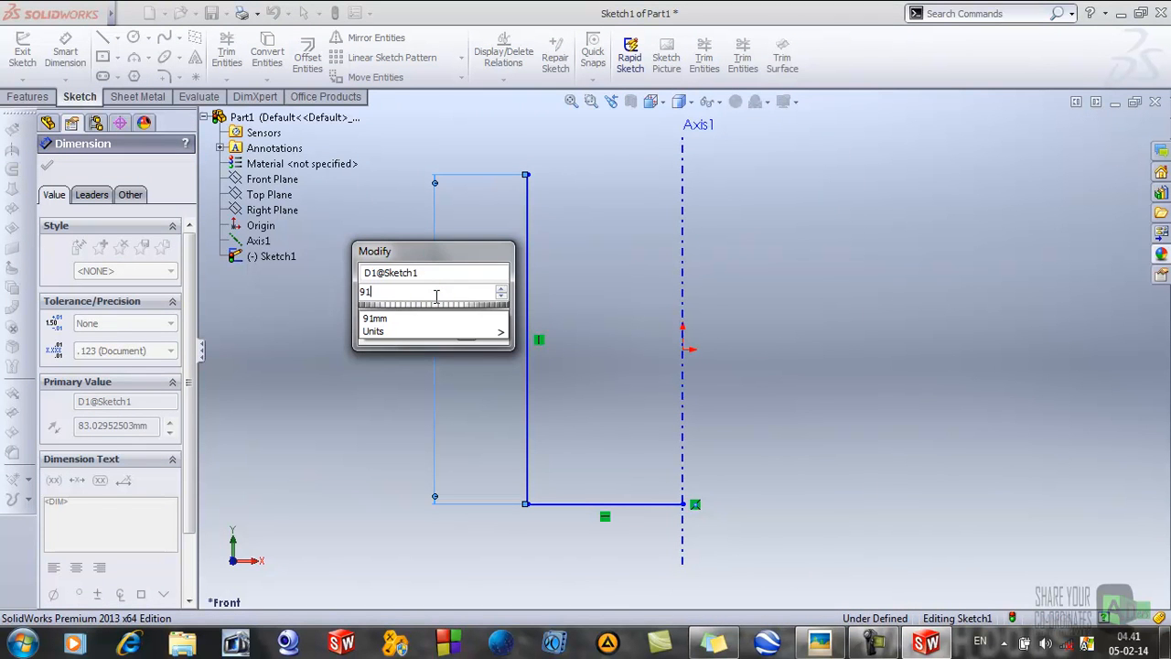
pyautogui.press('Return')
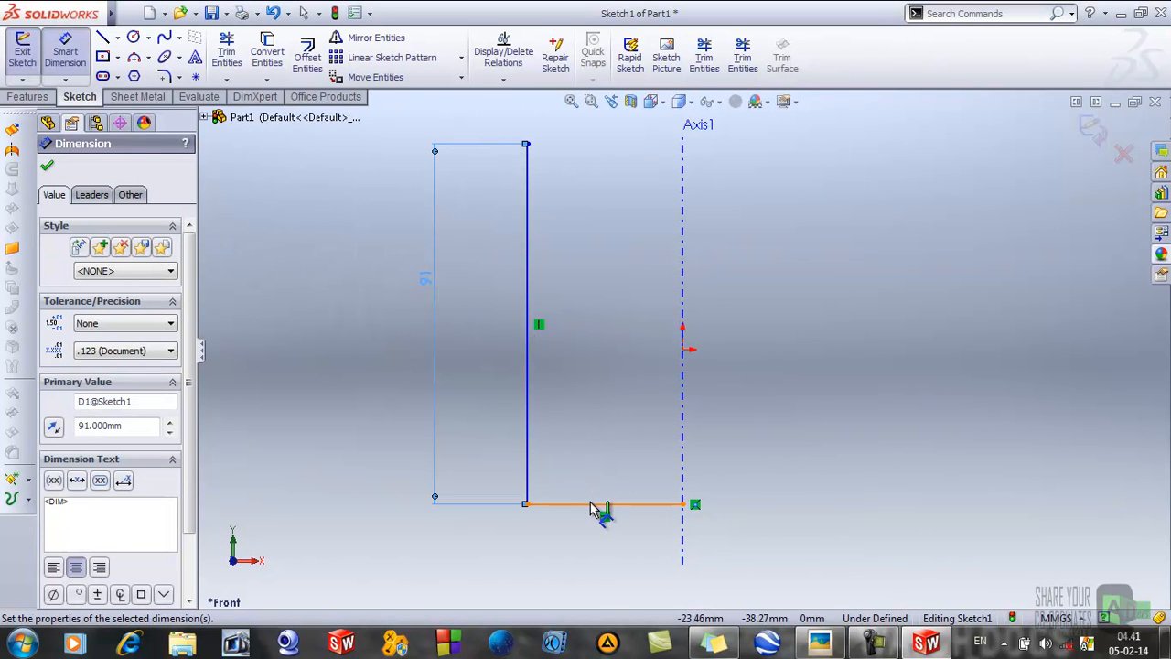
# Step: Dimension the horizontal base line at 35 mm and finish dimensioning
pyautogui.click(594, 508)
pyautogui.click(596, 546)
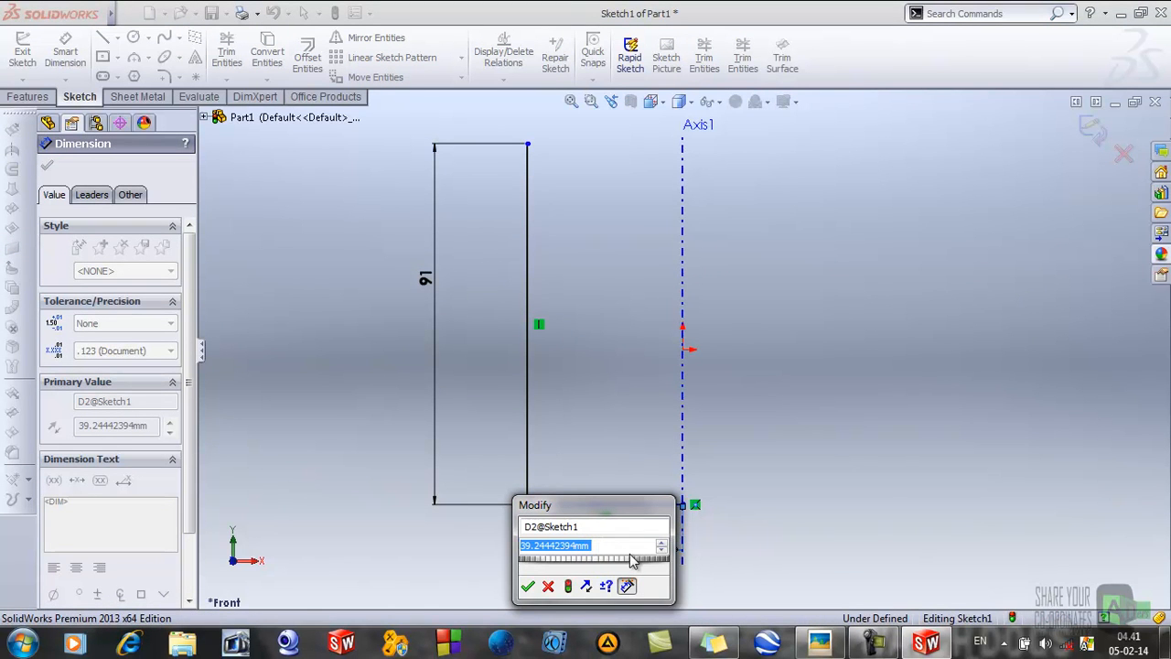
pyautogui.write('35')
pyautogui.press('Return')
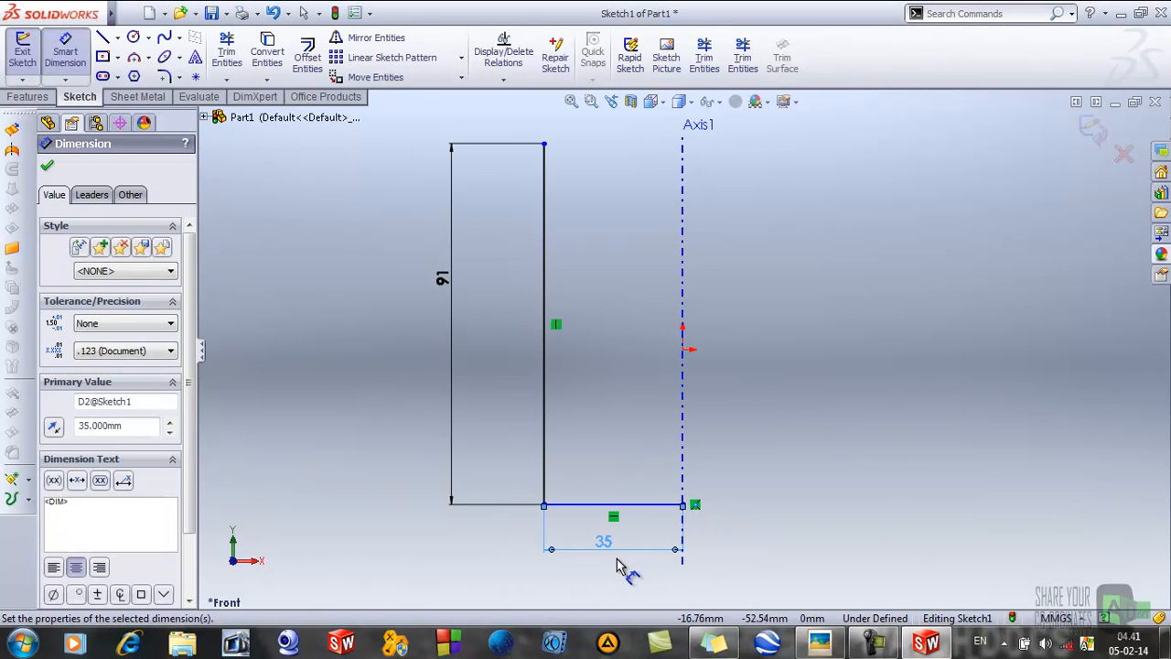
pyautogui.click(49, 170)
# Step: Offset the chained L-shaped profile 3 mm outward, away from the axis, with dimensions added
pyautogui.scroll(3, 732, 421)
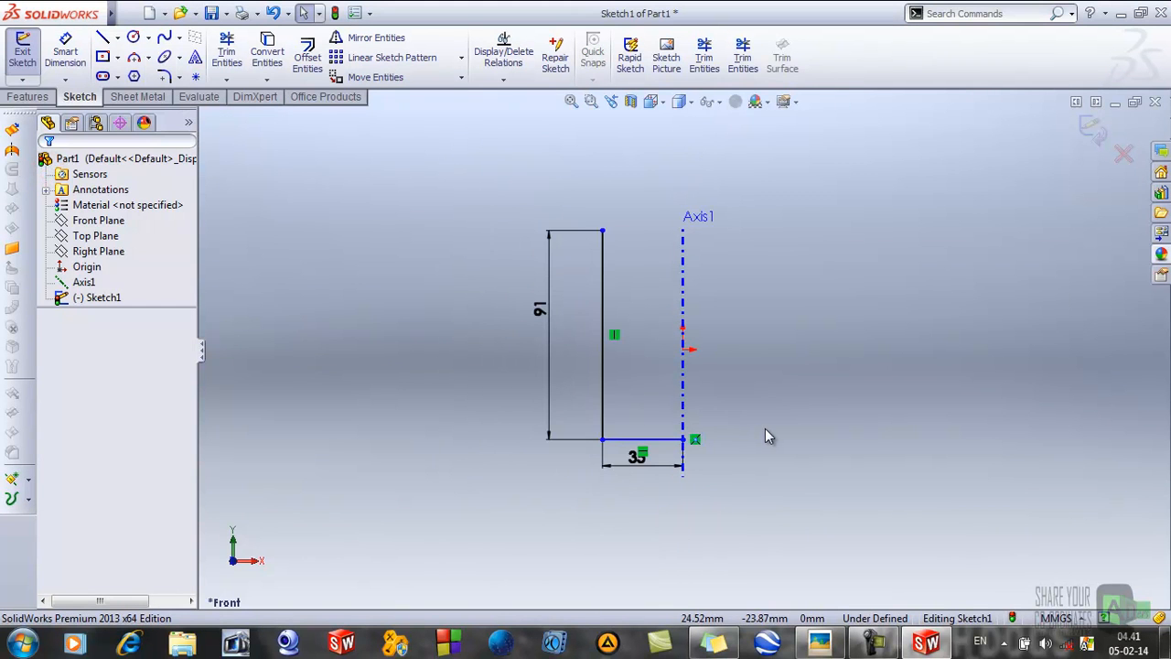
pyautogui.click(308, 57)
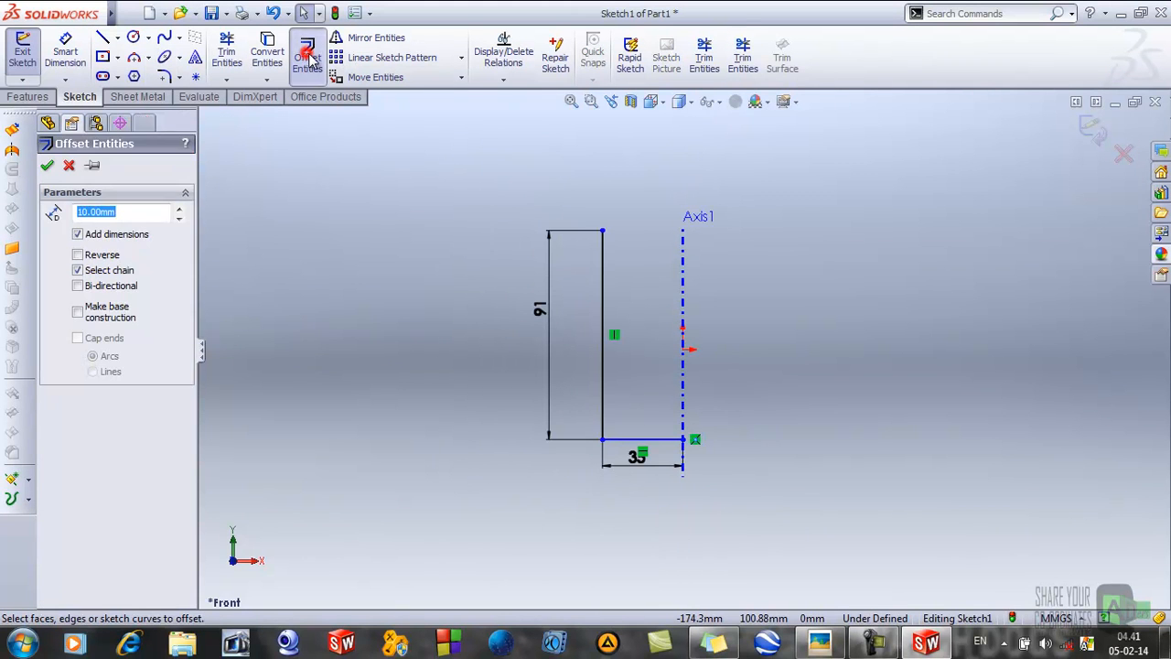
pyautogui.scroll(-2, 705, 342)
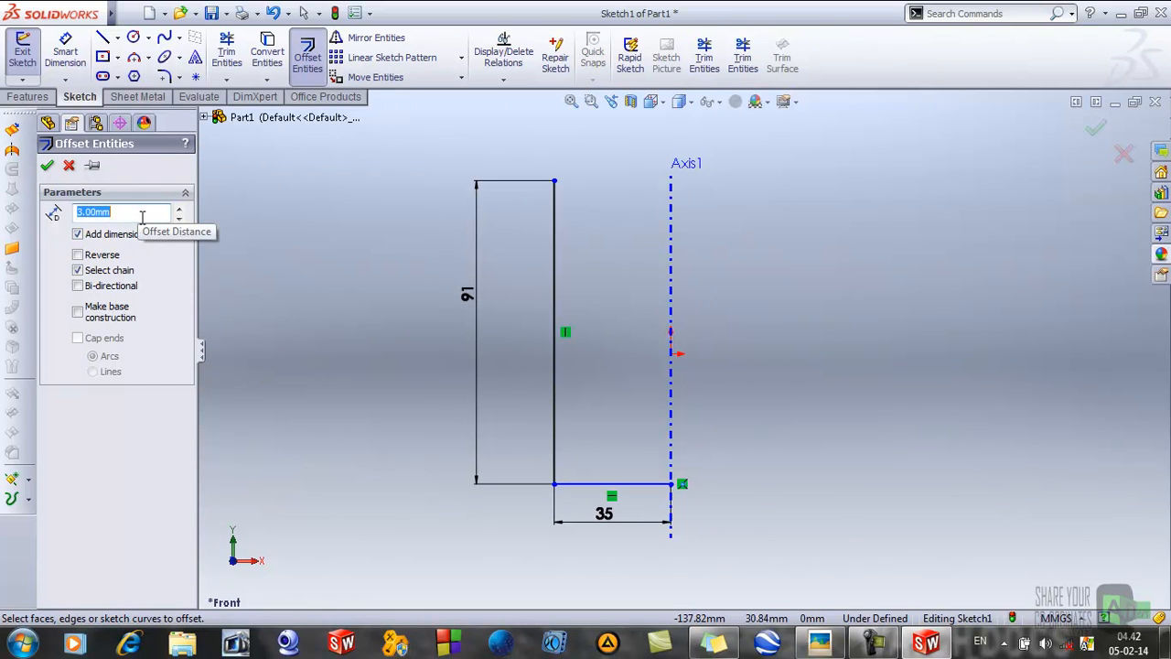
pyautogui.click(554, 427)
pyautogui.click(78, 255)
pyautogui.scroll(-5, 755, 260)
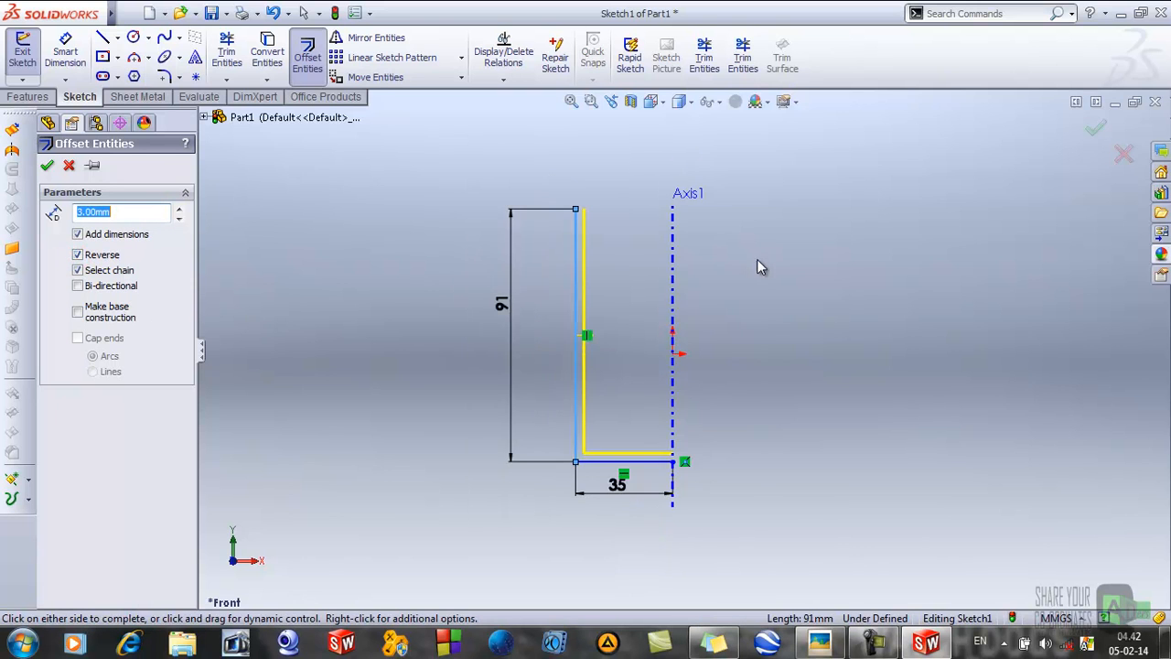
pyautogui.scroll(2, 670, 442)
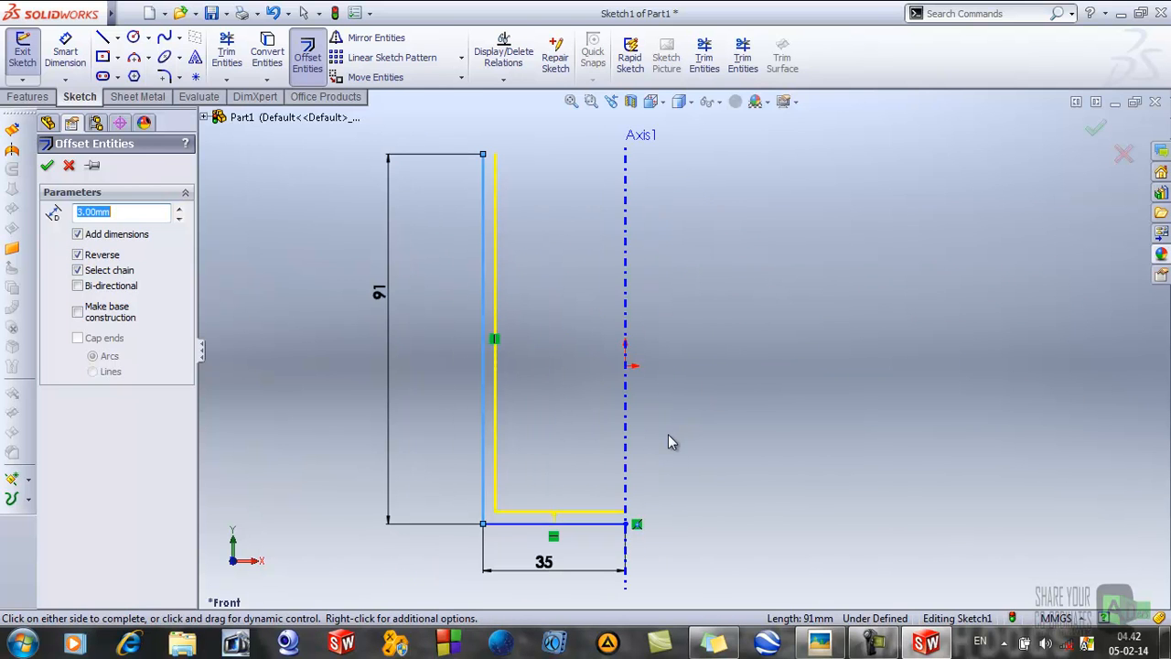
pyautogui.scroll(-1, 640, 483)
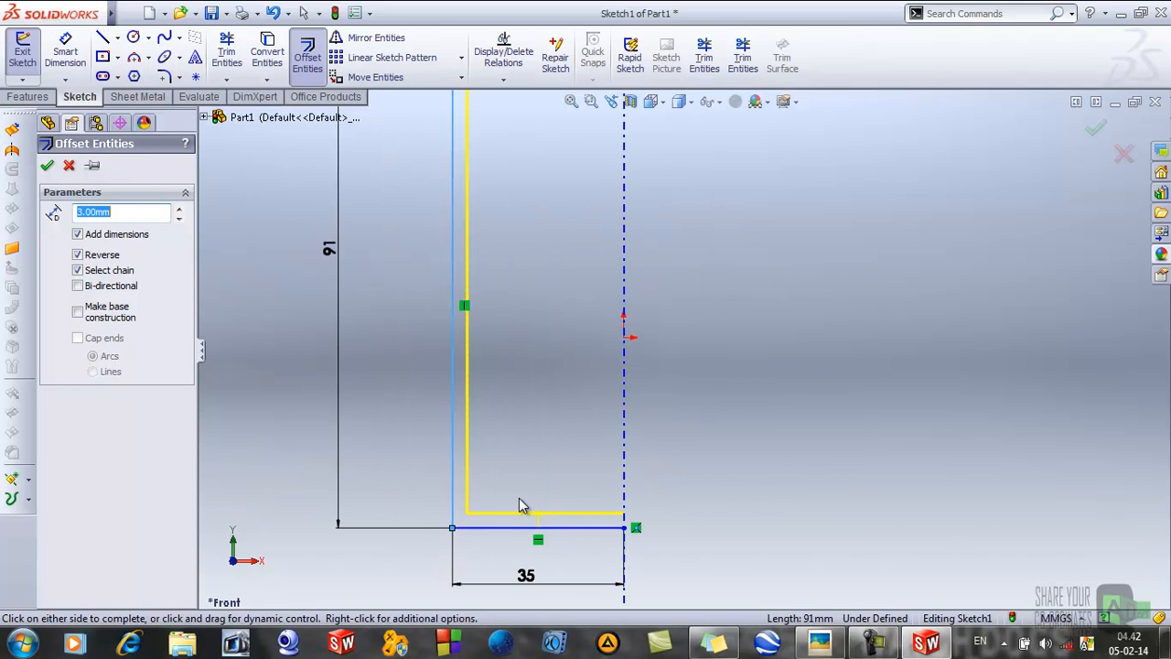
pyautogui.click(1089, 557)
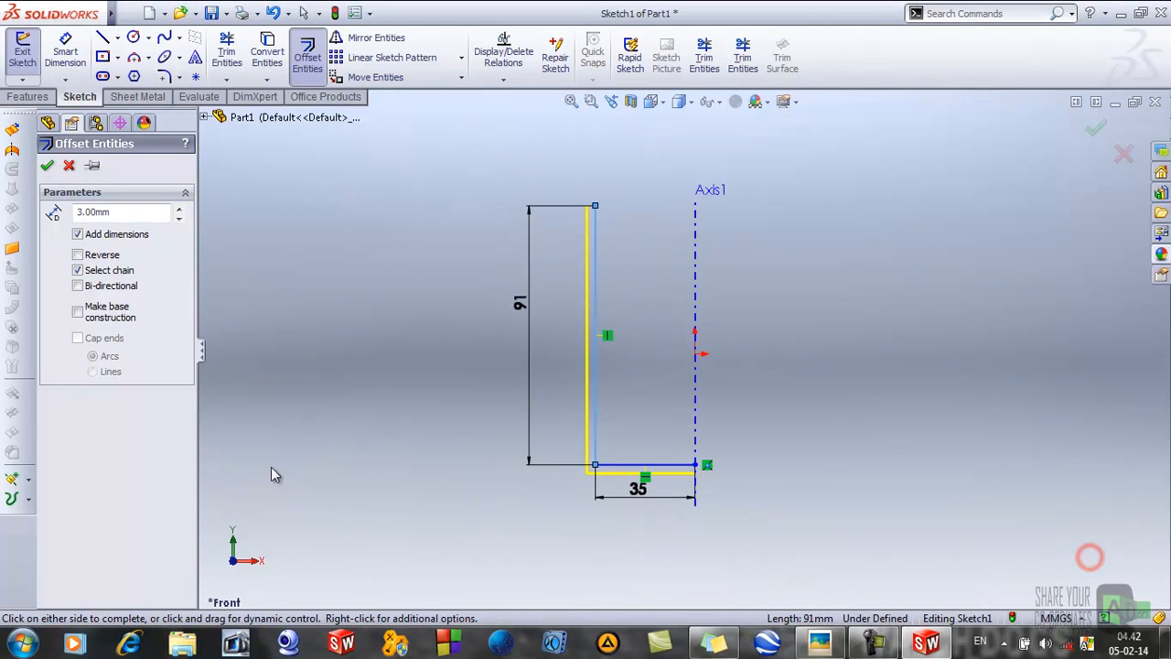
pyautogui.scroll(-3, 678, 246)
pyautogui.scroll(3, 689, 373)
pyautogui.scroll(-2, 730, 493)
pyautogui.scroll(2, 706, 464)
pyautogui.scroll(-2, 759, 326)
pyautogui.scroll(2, 754, 285)
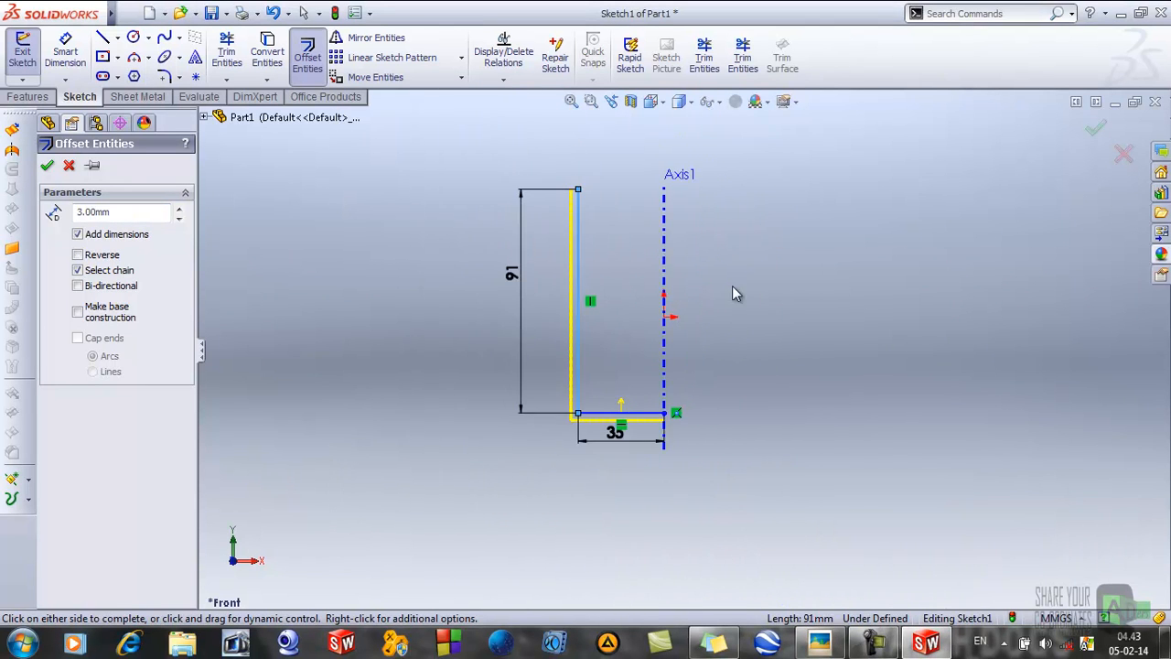
pyautogui.click(47, 165)
# Step: Close the upper end of the wall profile with a horizontal line joining the two vertical lines' endpoints
pyautogui.scroll(-5, 631, 225)
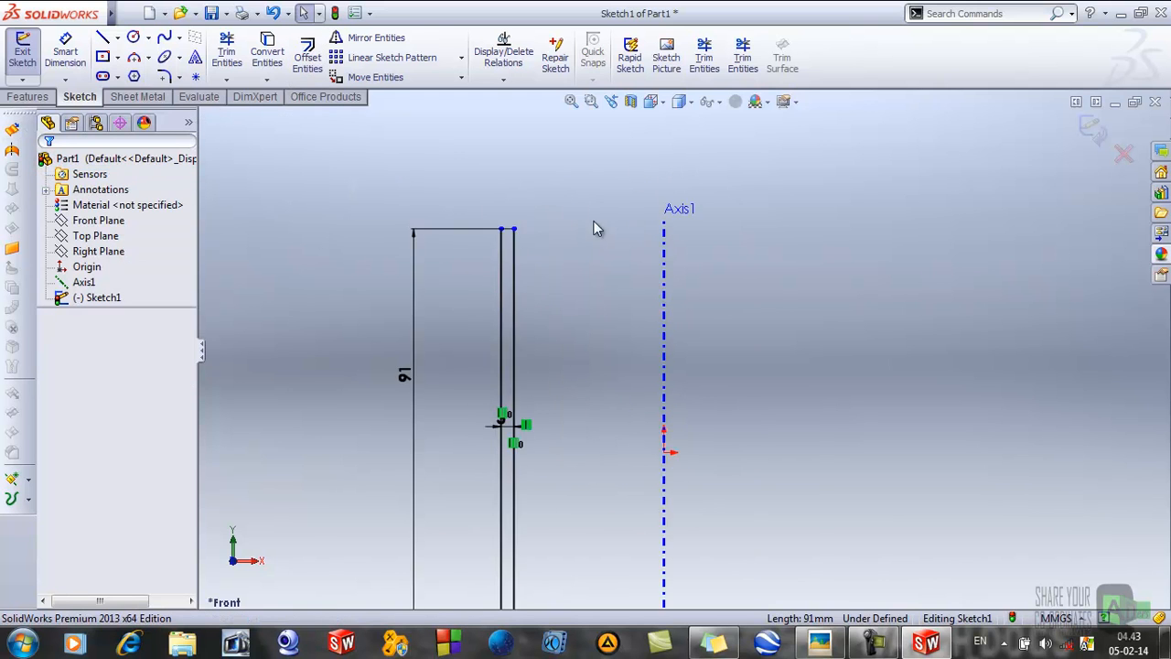
pyautogui.click(103, 39)
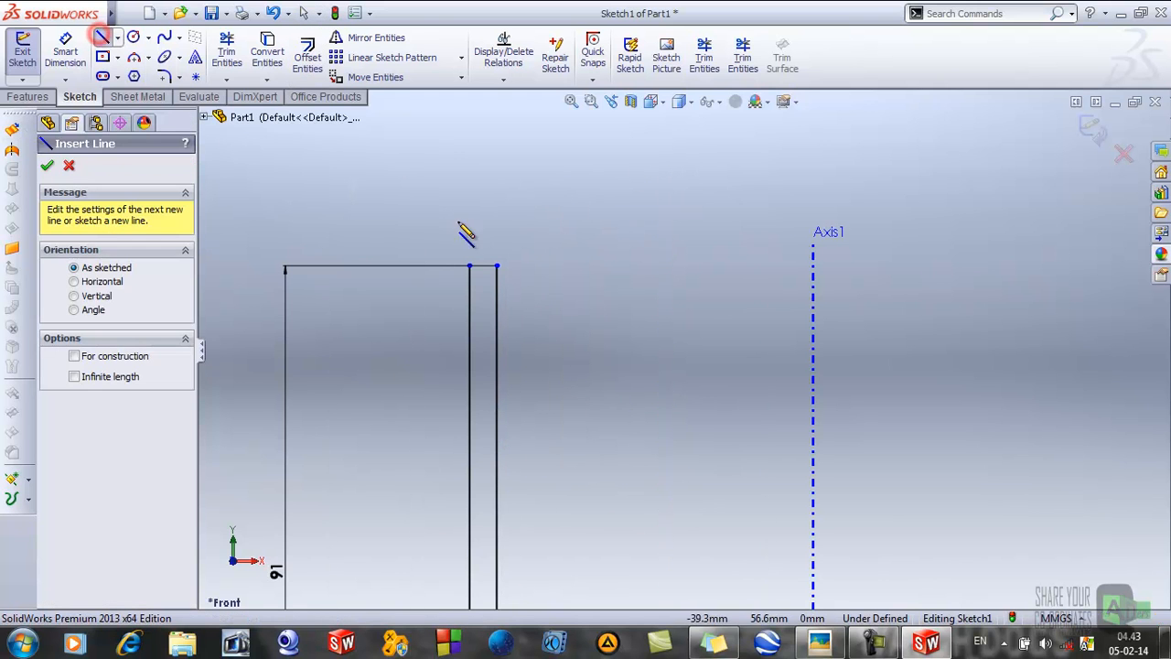
pyautogui.click(468, 266)
pyautogui.click(496, 267)
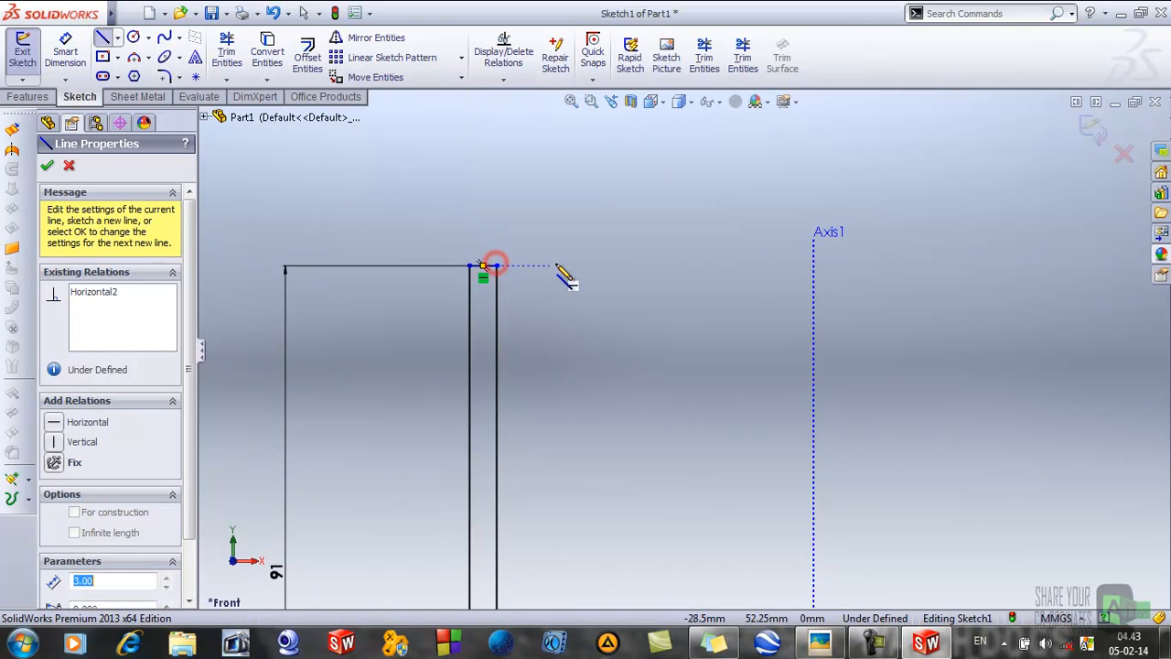
pyautogui.rightClick(631, 318)
pyautogui.click(665, 74)
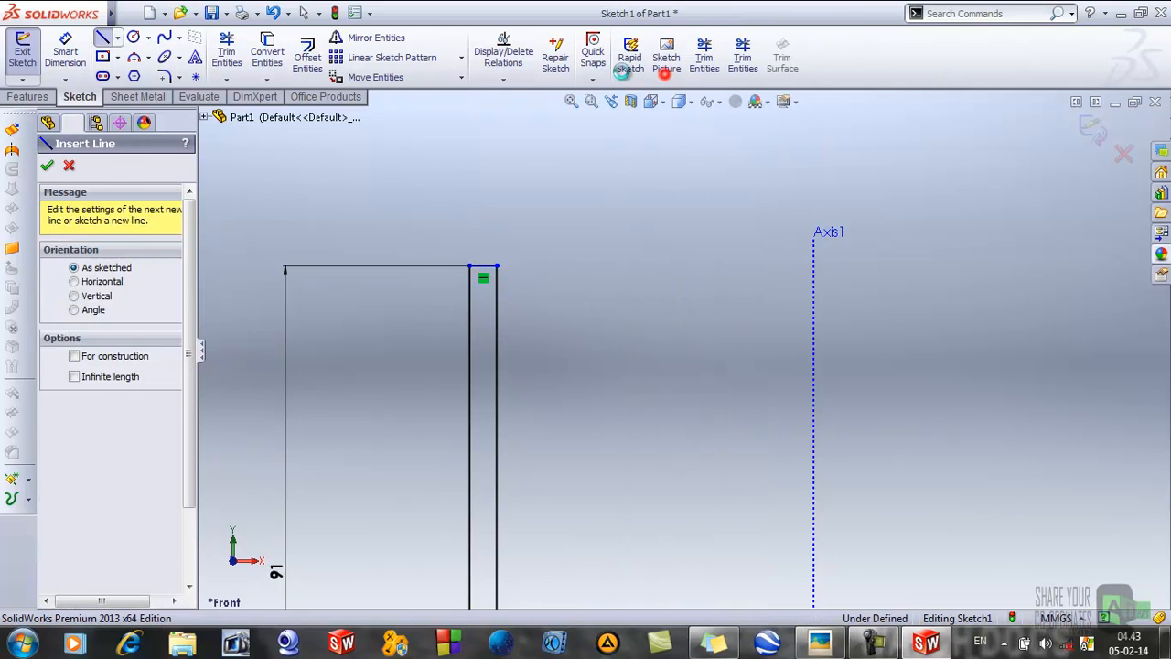
# Step: Close the base end of the profile with a vertical line on the axis joining the two horizontal lines' endpoints
pyautogui.click(106, 38)
pyautogui.scroll(5, 607, 379)
pyautogui.scroll(-2, 805, 558)
pyautogui.scroll(4, 673, 266)
pyautogui.scroll(-4, 719, 421)
pyautogui.scroll(-2, 659, 455)
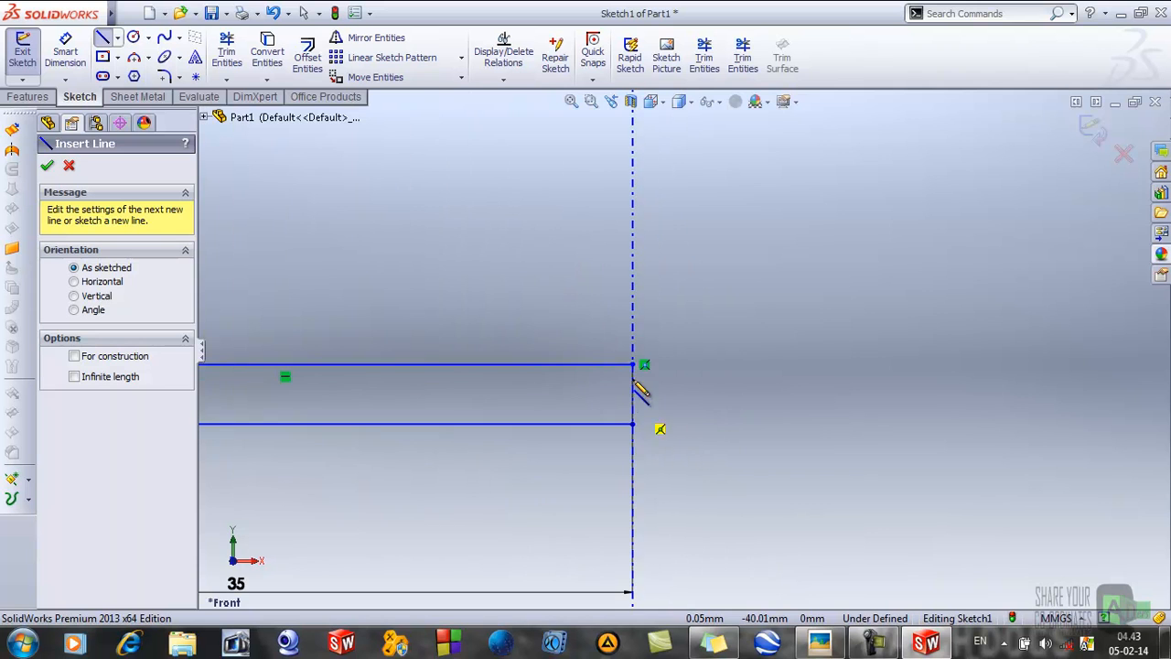
pyautogui.click(631, 364)
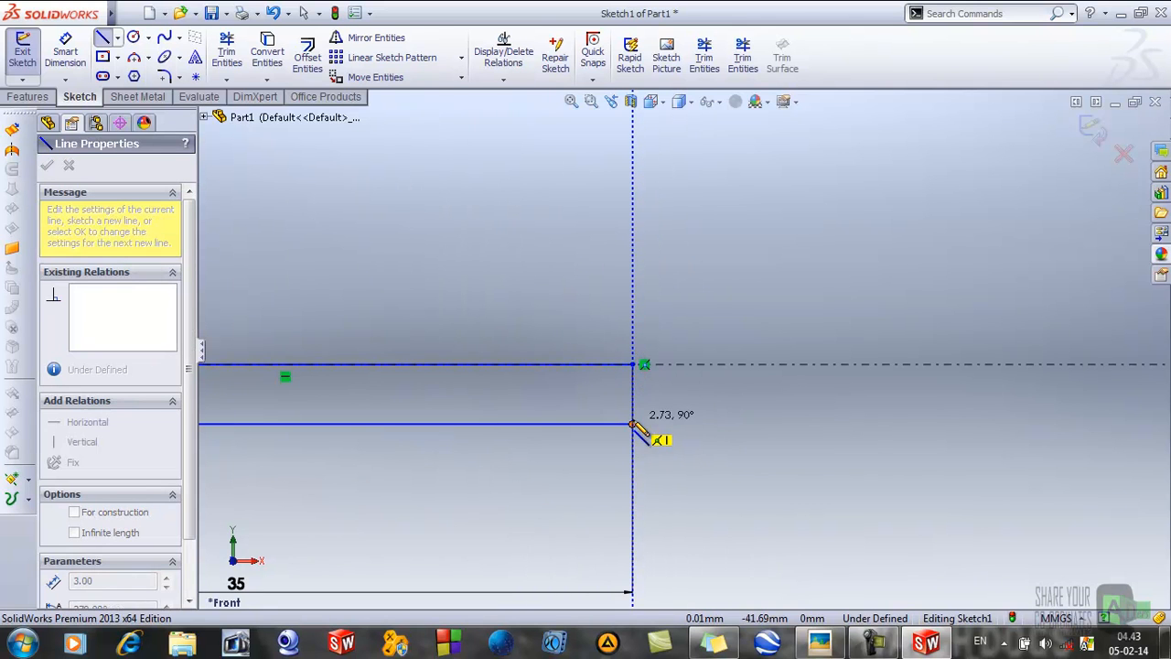
pyautogui.click(632, 423)
pyautogui.rightClick(632, 423)
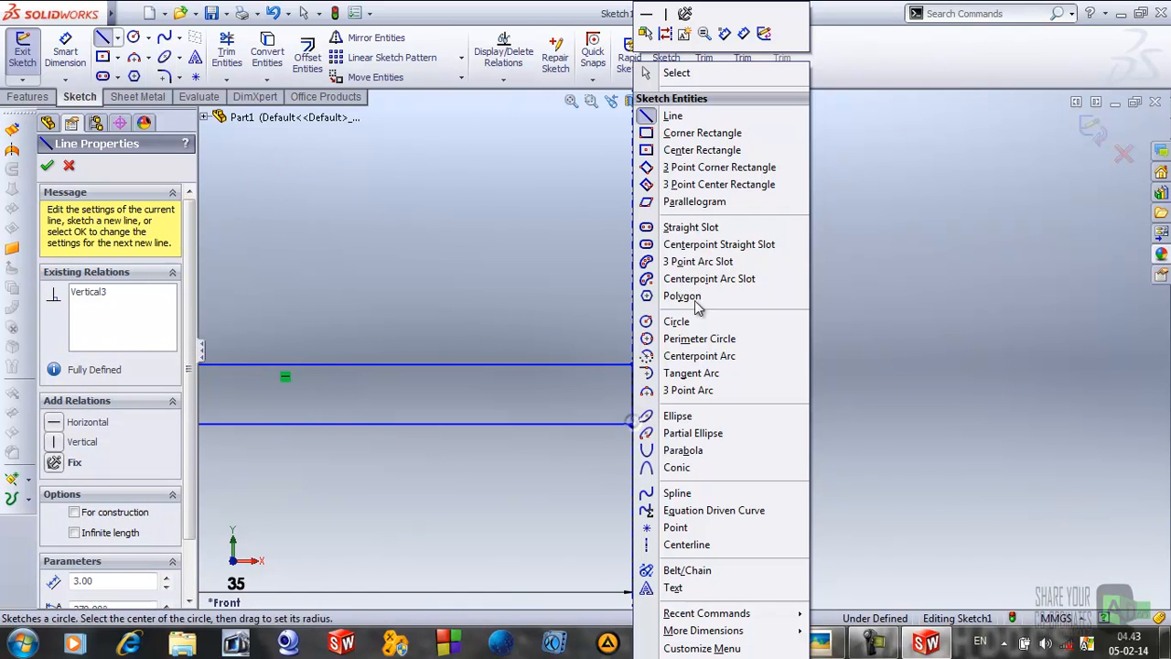
pyautogui.click(674, 73)
pyautogui.scroll(2, 683, 349)
pyautogui.scroll(4, 713, 393)
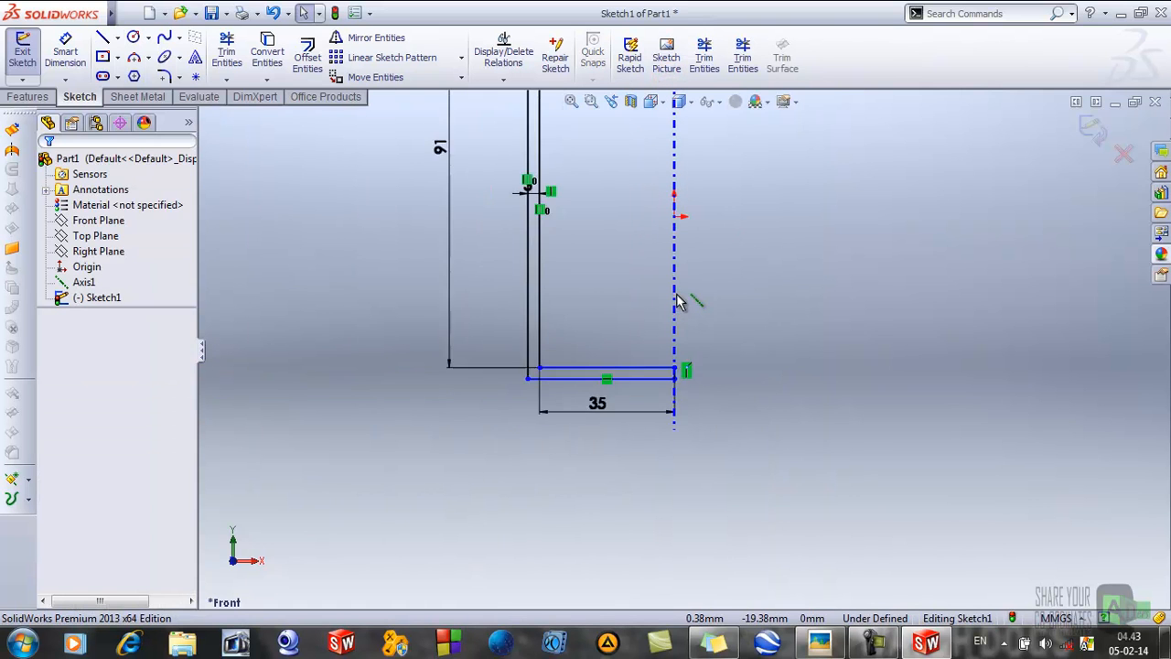
pyautogui.scroll(-2, 681, 302)
# Step: Set up a sketch fillet with a 0.5 mm radius on the two upper corners of the wall profile
pyautogui.click(165, 77)
pyautogui.scroll(3, 536, 189)
pyautogui.scroll(-2, 630, 135)
pyautogui.scroll(1, 636, 166)
pyautogui.scroll(-6, 602, 293)
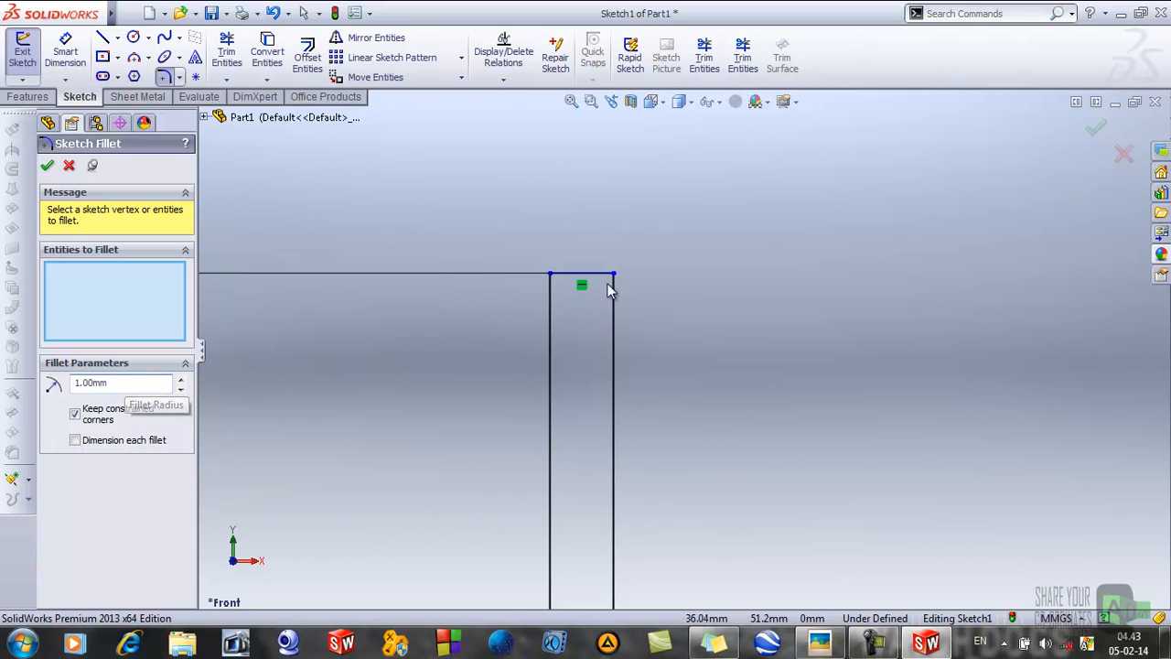
pyautogui.click(551, 274)
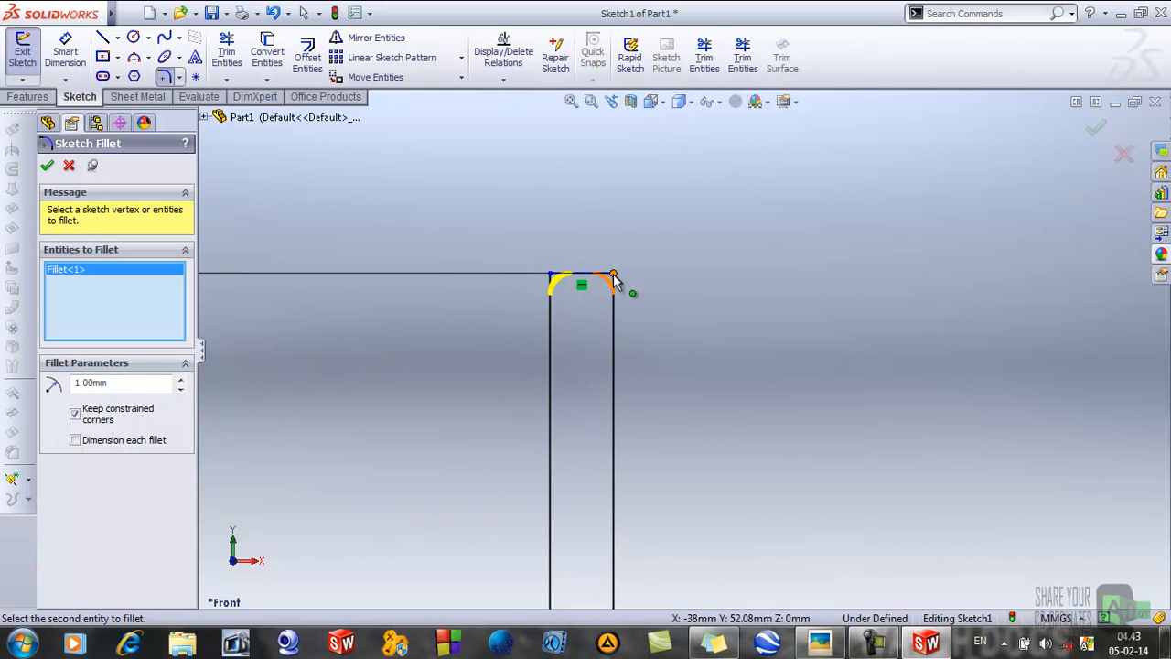
pyautogui.click(614, 276)
pyautogui.doubleClick(128, 385)
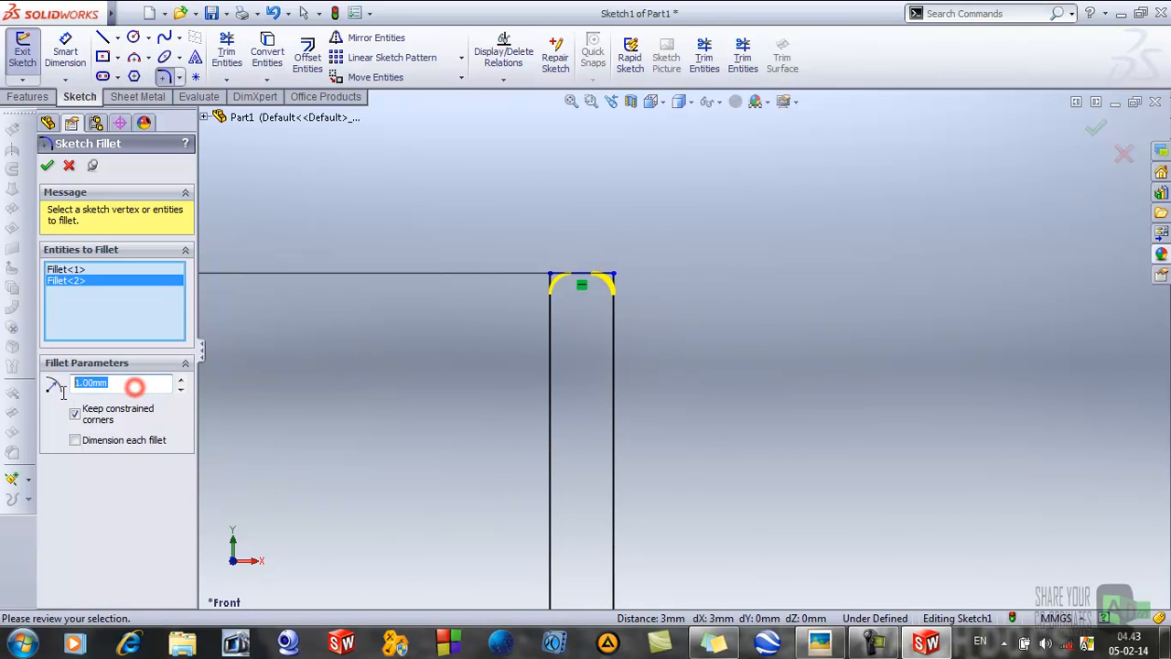
pyautogui.write('.5')
pyautogui.press('Return')
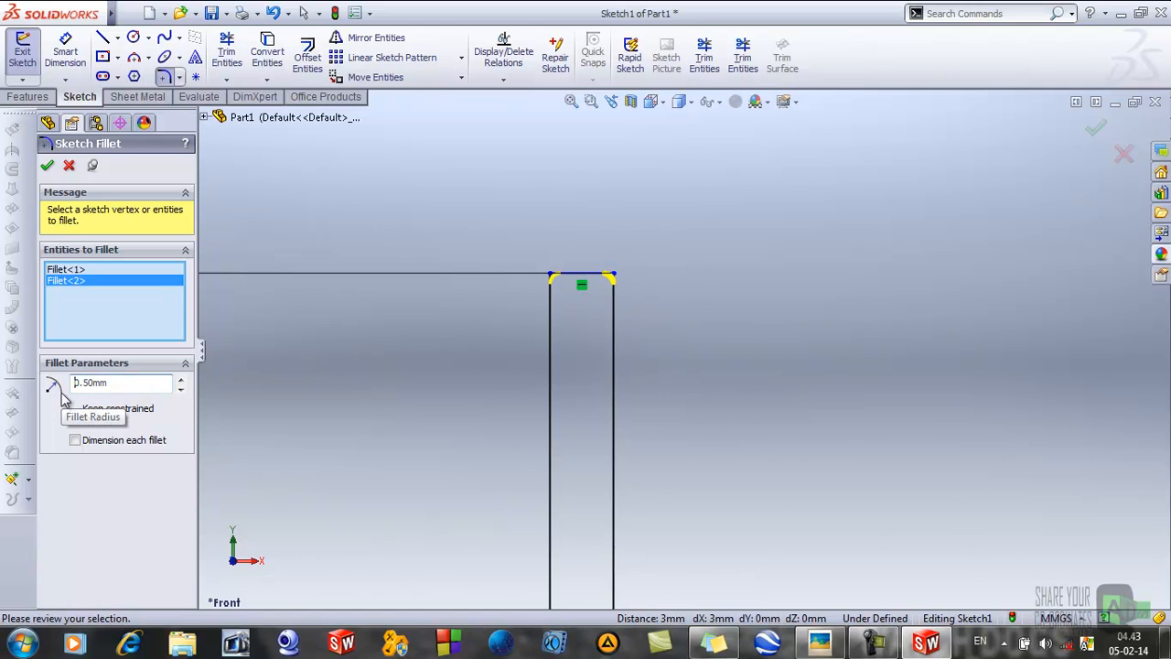
# Step: Include the inner and outer lower corners in the 0.5 mm sketch fillet, apply it and finish filleting
pyautogui.scroll(5, 632, 482)
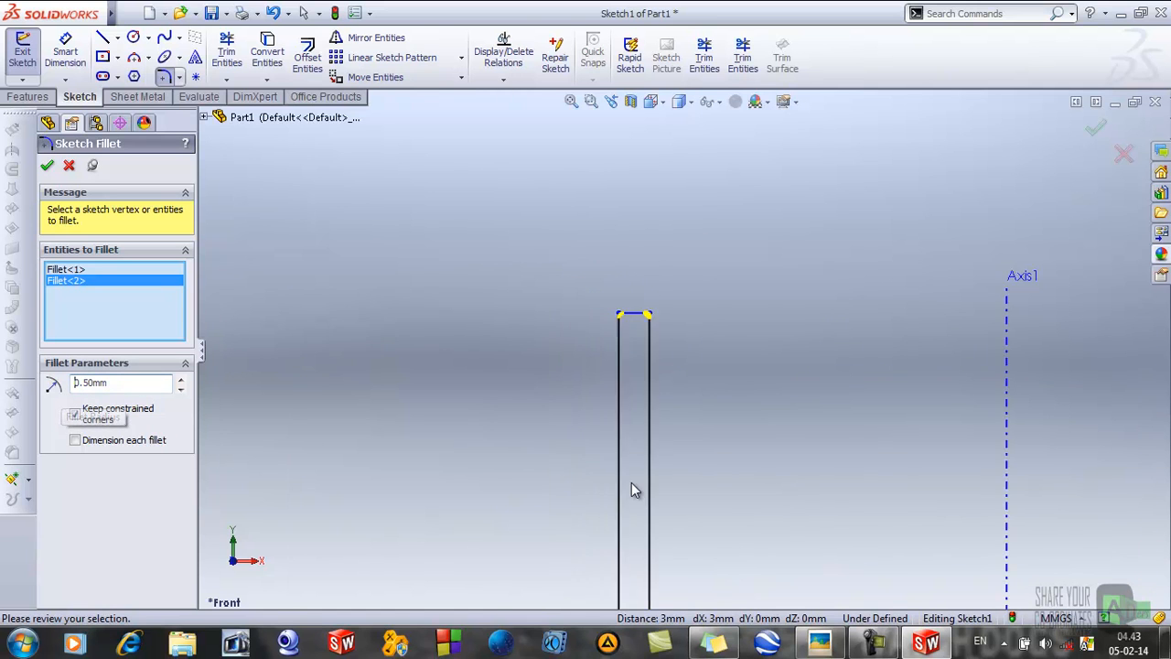
pyautogui.scroll(-8, 661, 533)
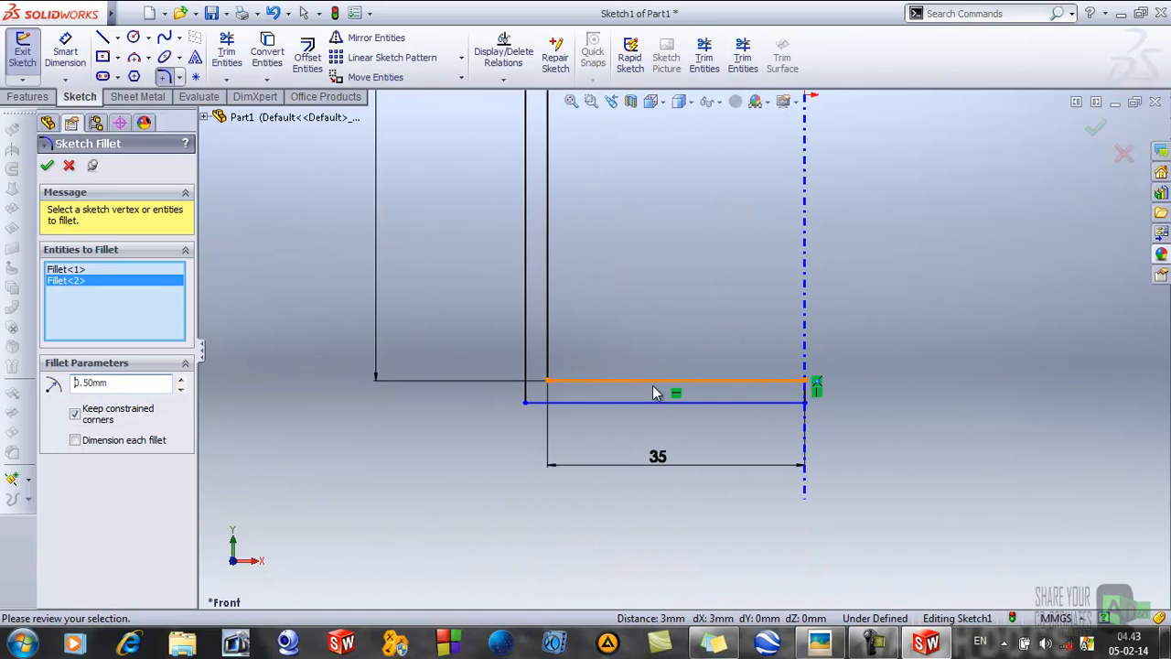
pyautogui.click(588, 324)
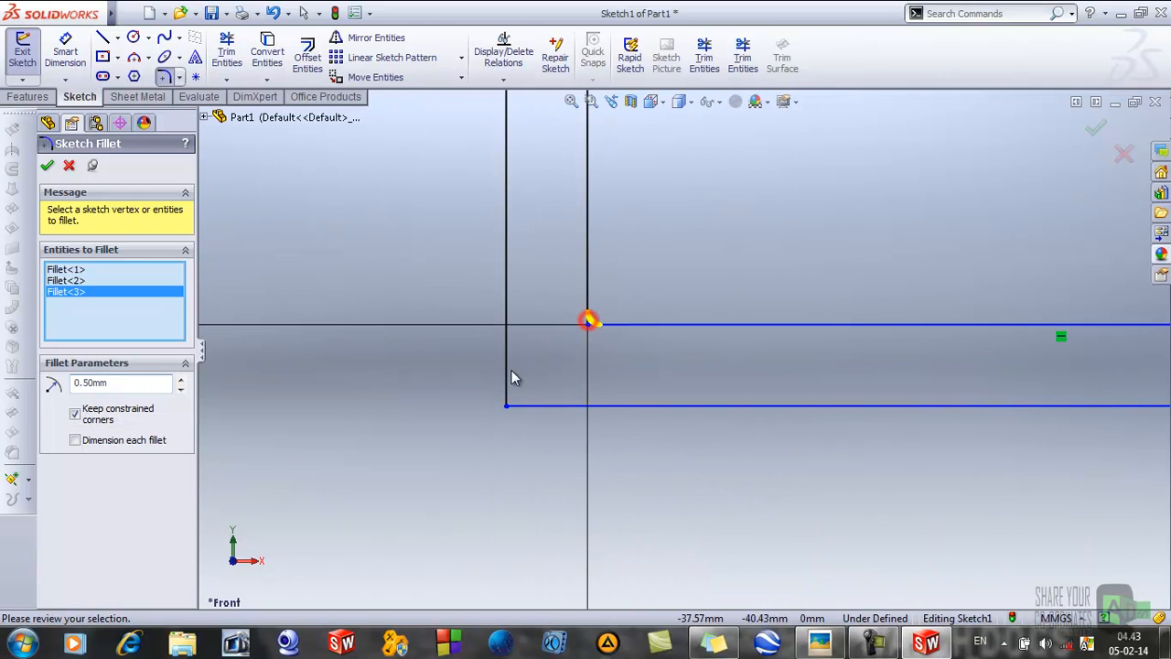
pyautogui.click(508, 404)
pyautogui.click(46, 164)
pyautogui.scroll(5, 700, 419)
pyautogui.scroll(6, 704, 415)
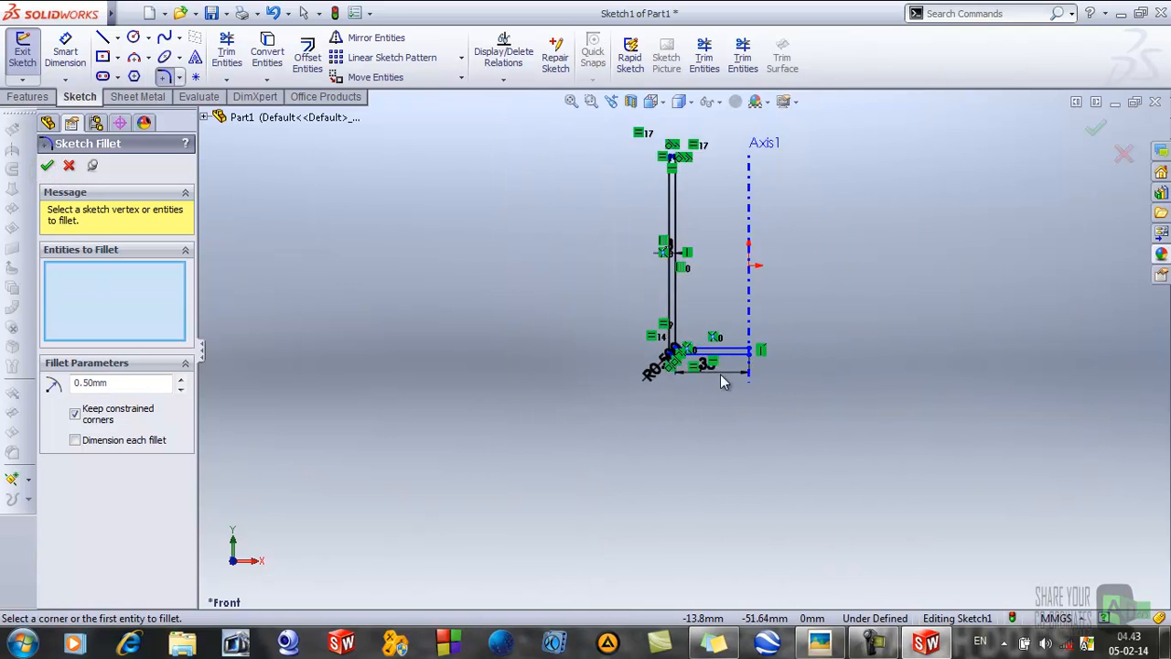
pyautogui.scroll(-6, 745, 273)
pyautogui.scroll(4, 822, 508)
pyautogui.scroll(-4, 701, 513)
pyautogui.scroll(2, 777, 222)
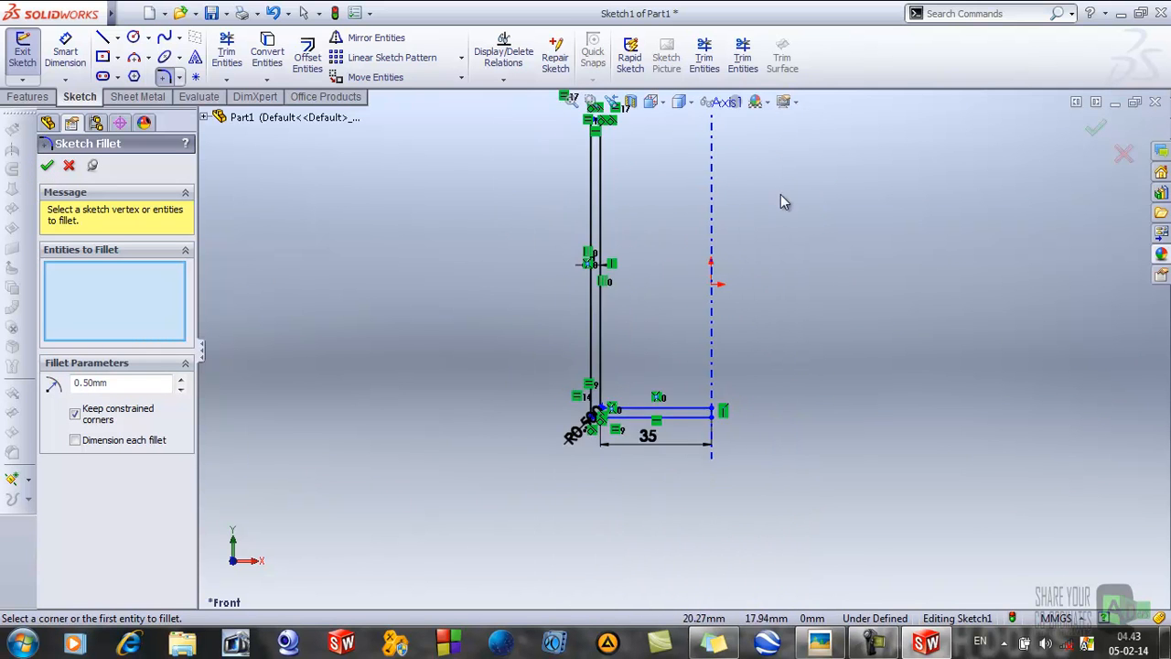
pyautogui.scroll(-2, 613, 396)
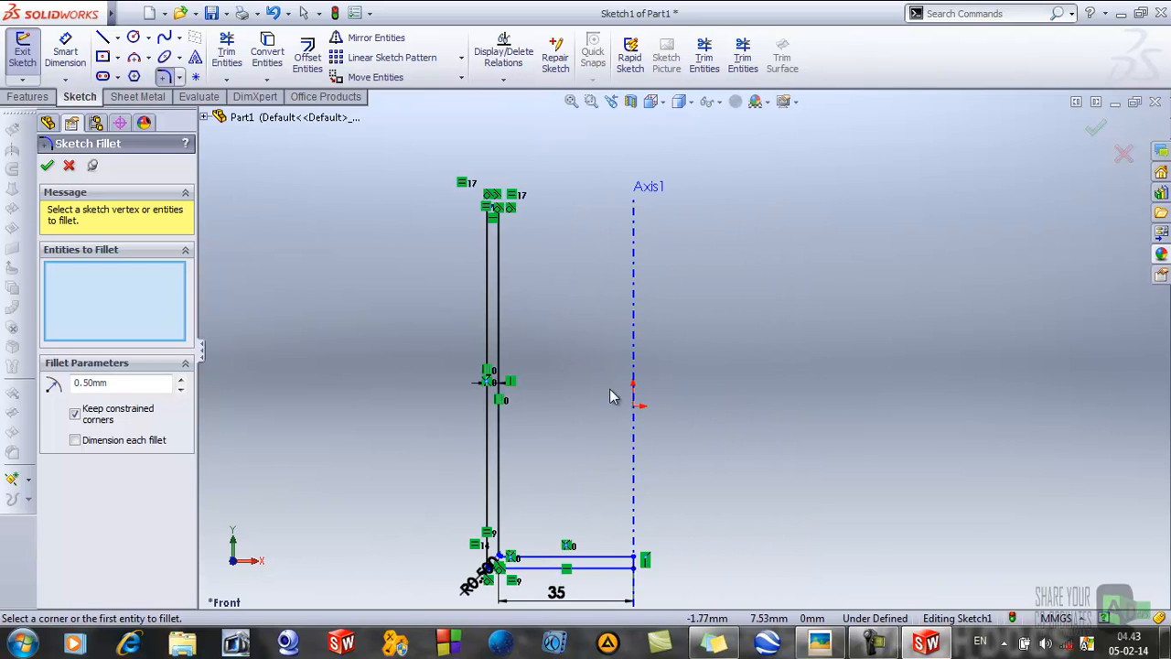
pyautogui.click(48, 168)
# Step: Exit the profile sketch and revolve it 360 degrees about Axis1 to form the mug body
pyautogui.click(26, 57)
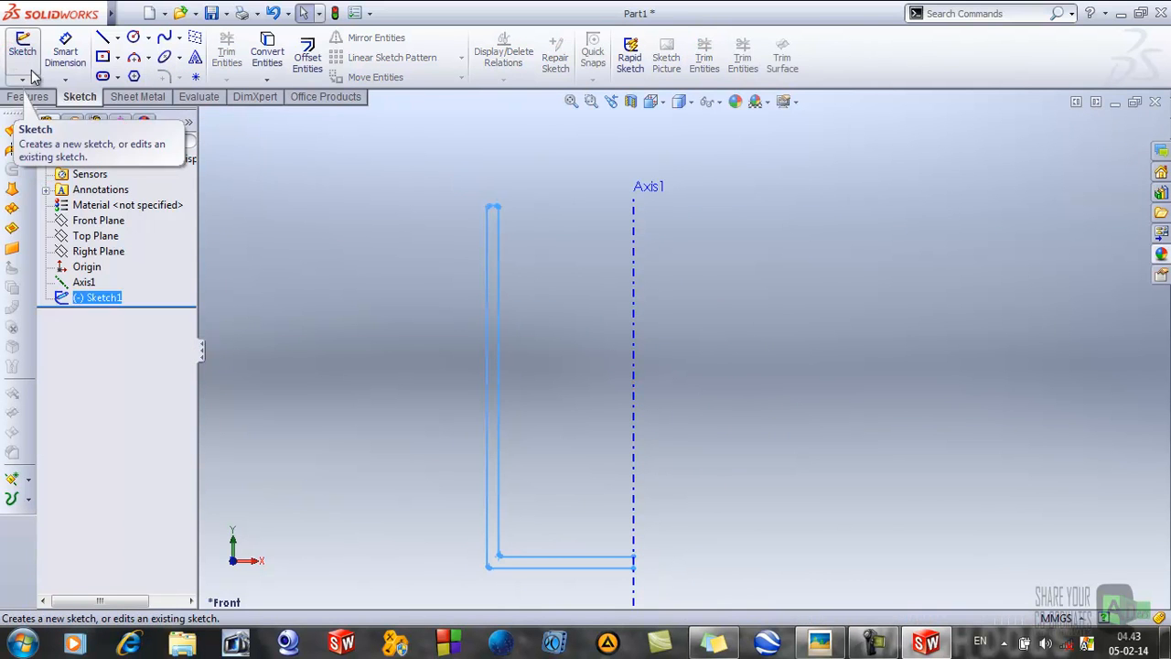
pyautogui.click(27, 97)
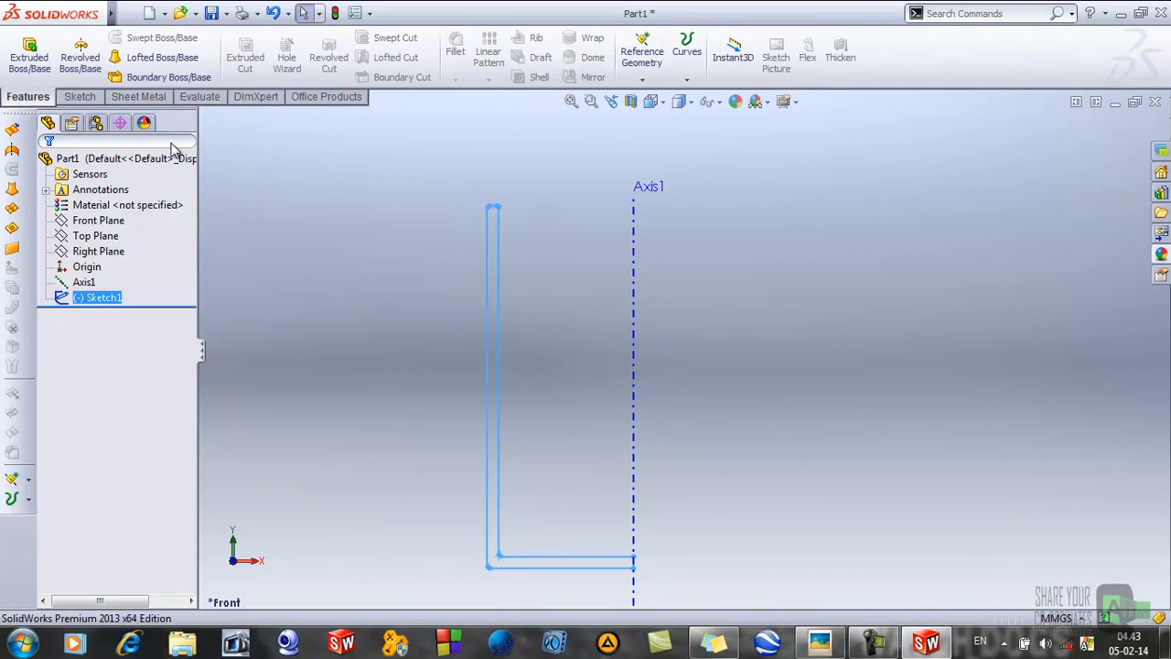
pyautogui.click(78, 57)
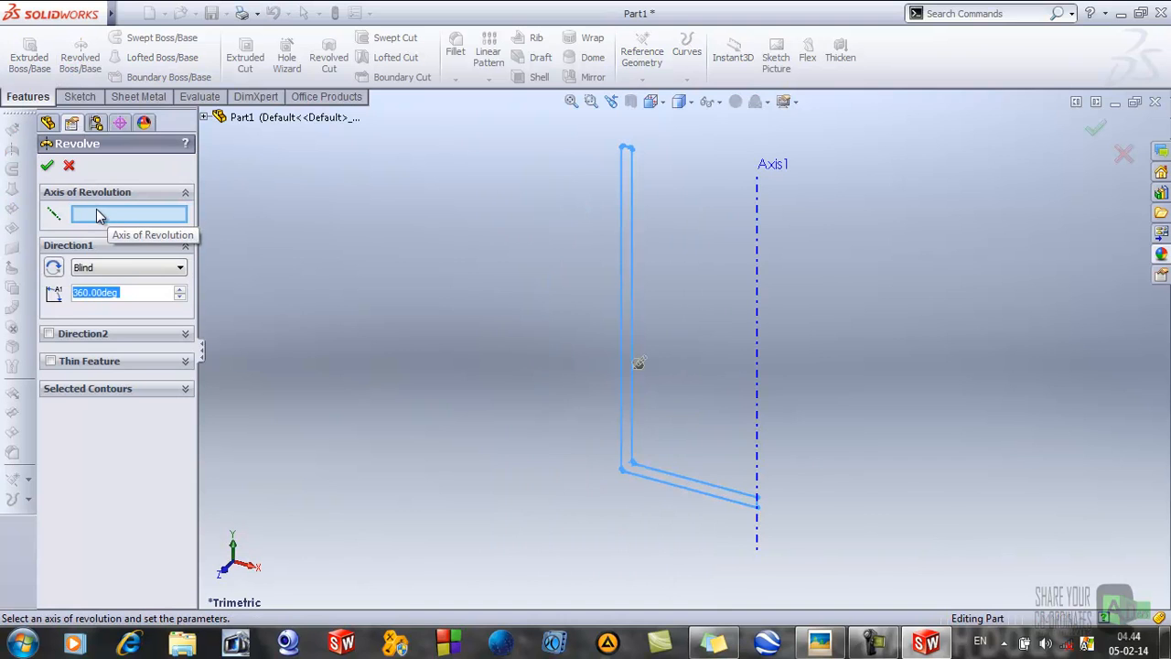
pyautogui.click(757, 234)
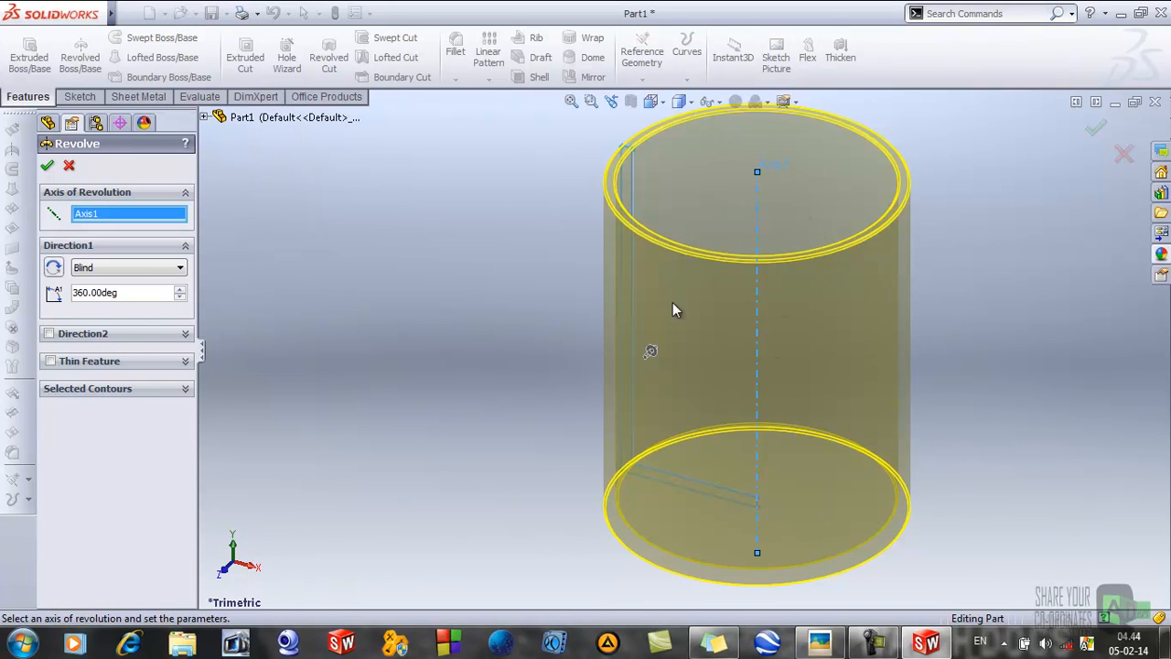
pyautogui.click(47, 168)
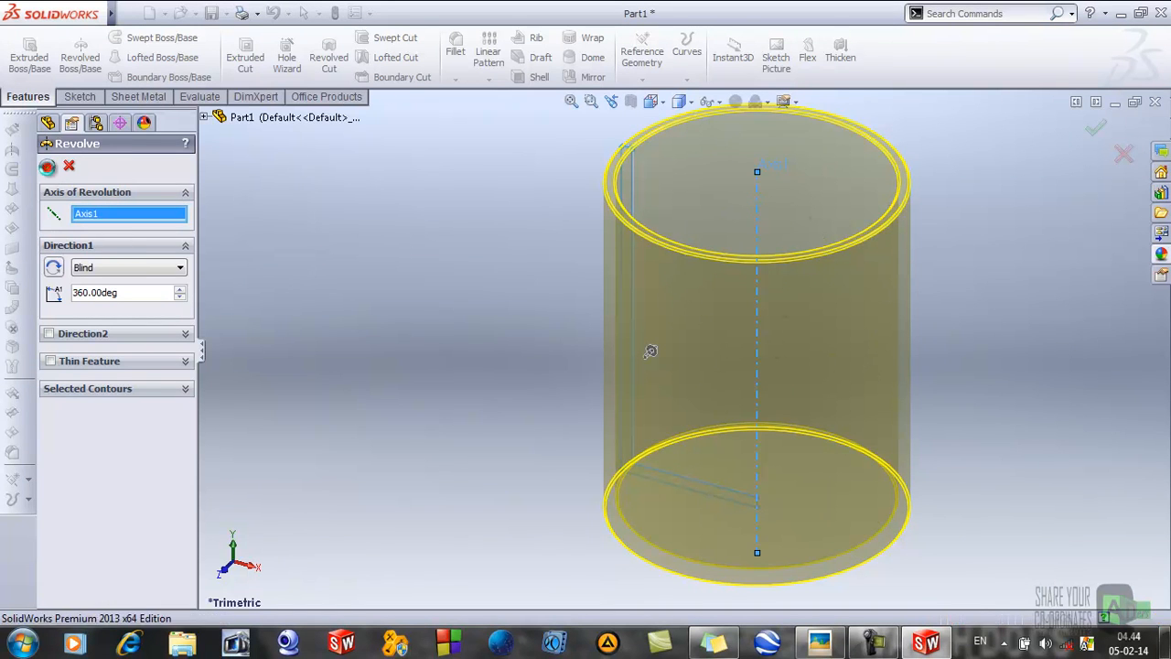
# Step: Examine the revolved body and compare it with the reference image mug.11.jpg in Picasa Photo Viewer, then return to the SolidWorks model
pyautogui.scroll(3, 831, 418)
pyautogui.moveTo(831, 418); pyautogui.dragTo(710, 279, button='middle')
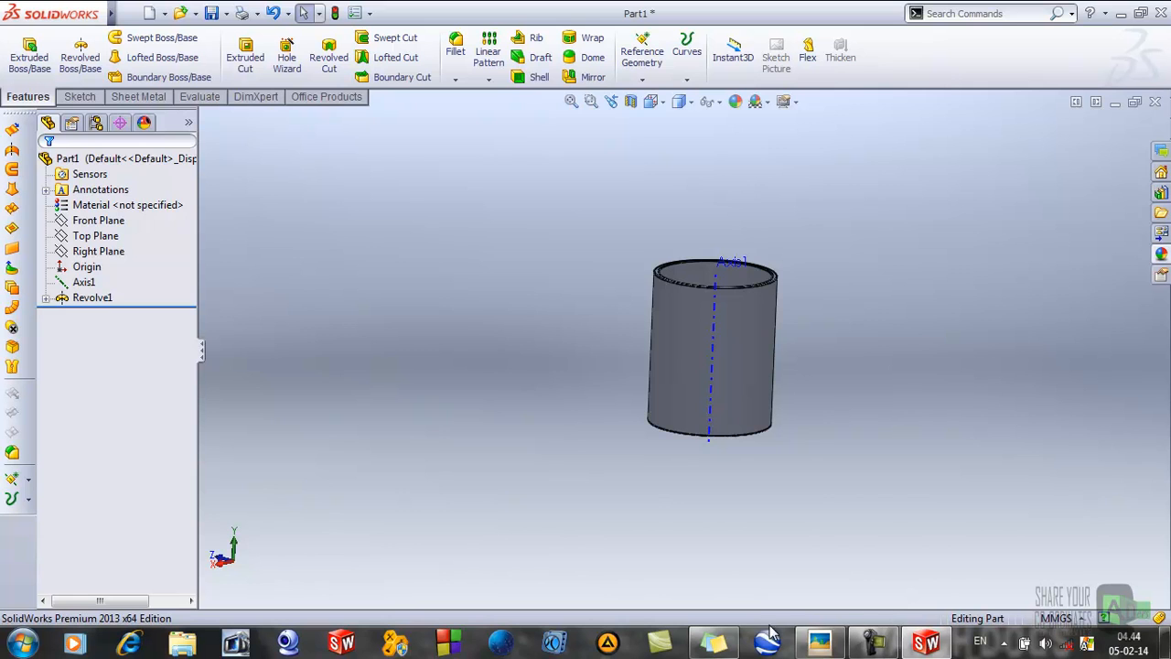
pyautogui.click(819, 642)
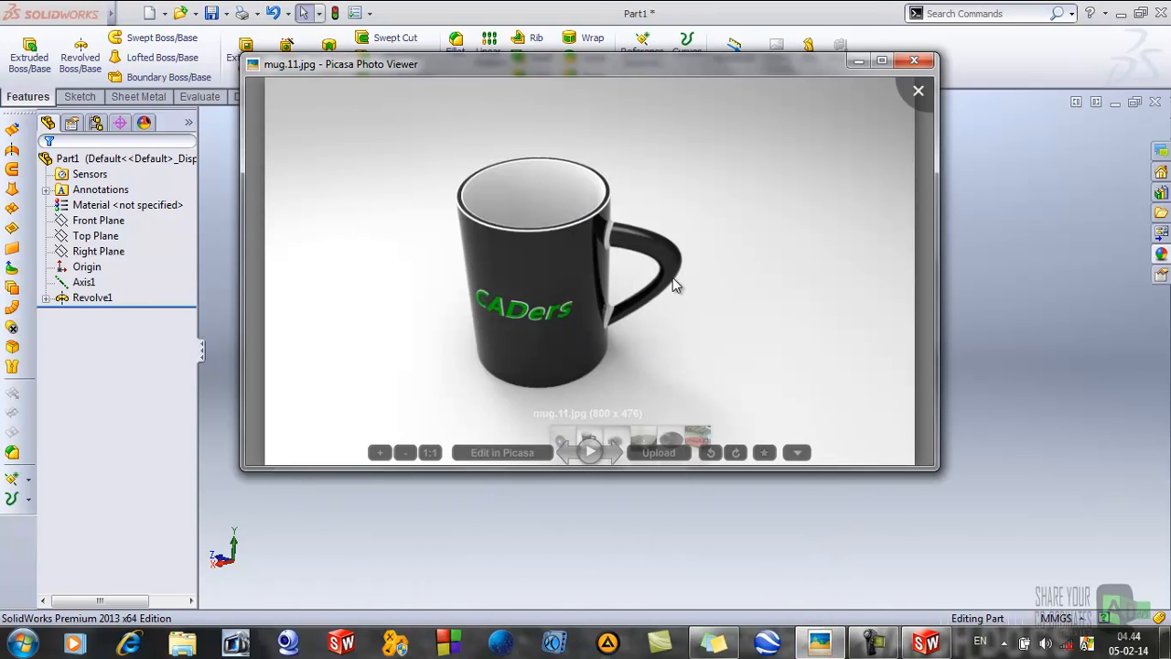
pyautogui.click(859, 66)
pyautogui.moveTo(786, 366)
pyautogui.mouseDown(button='middle')
pyautogui.moveTo(769, 428)
pyautogui.moveTo(769, 350)
pyautogui.mouseUp(button='middle')
pyautogui.moveTo(749, 348); pyautogui.dragTo(771, 378, button='middle')
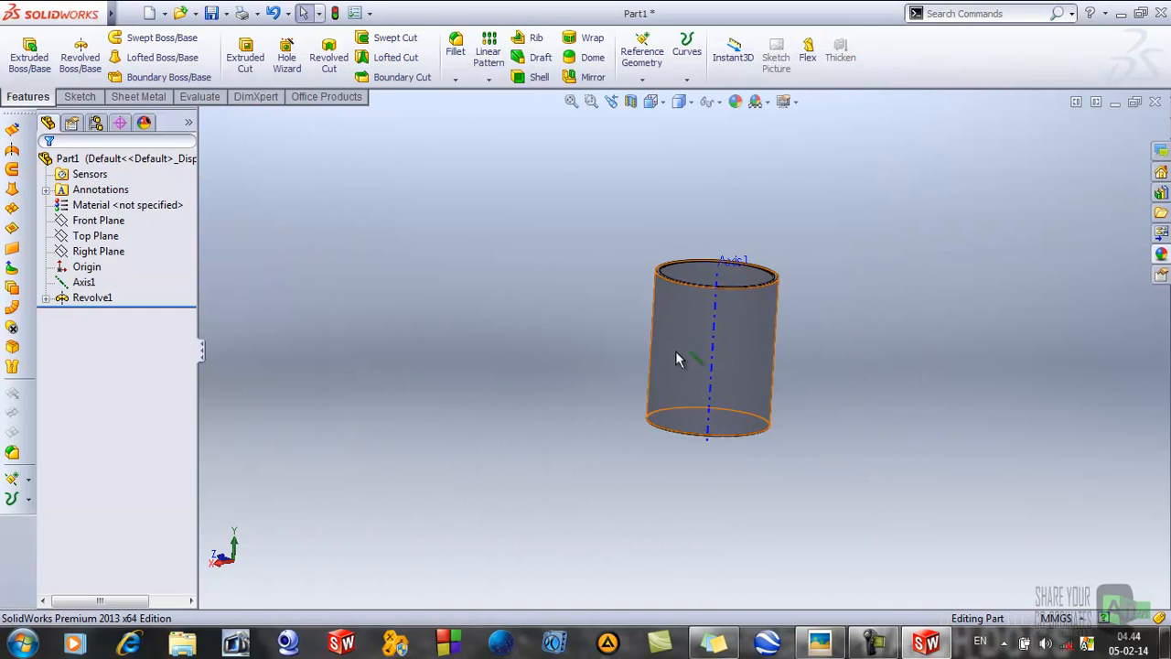
# Step: Begin a new reference plane offset from the Right Plane and view the mug from the front
pyautogui.click(651, 101)
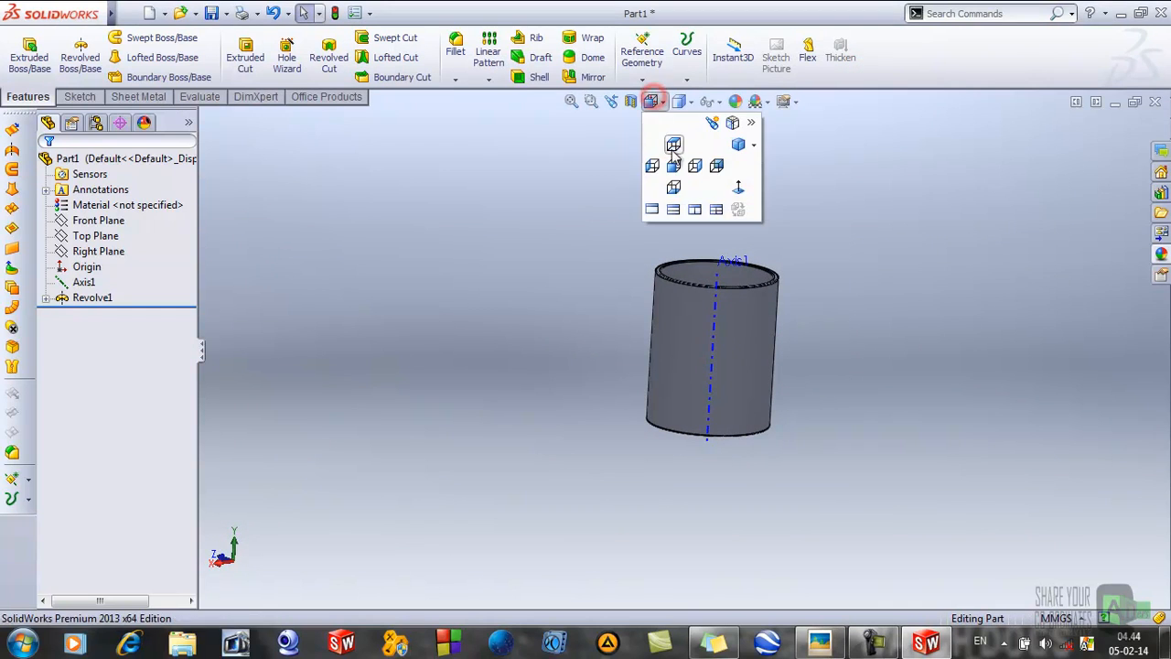
pyautogui.click(675, 166)
pyautogui.click(98, 221)
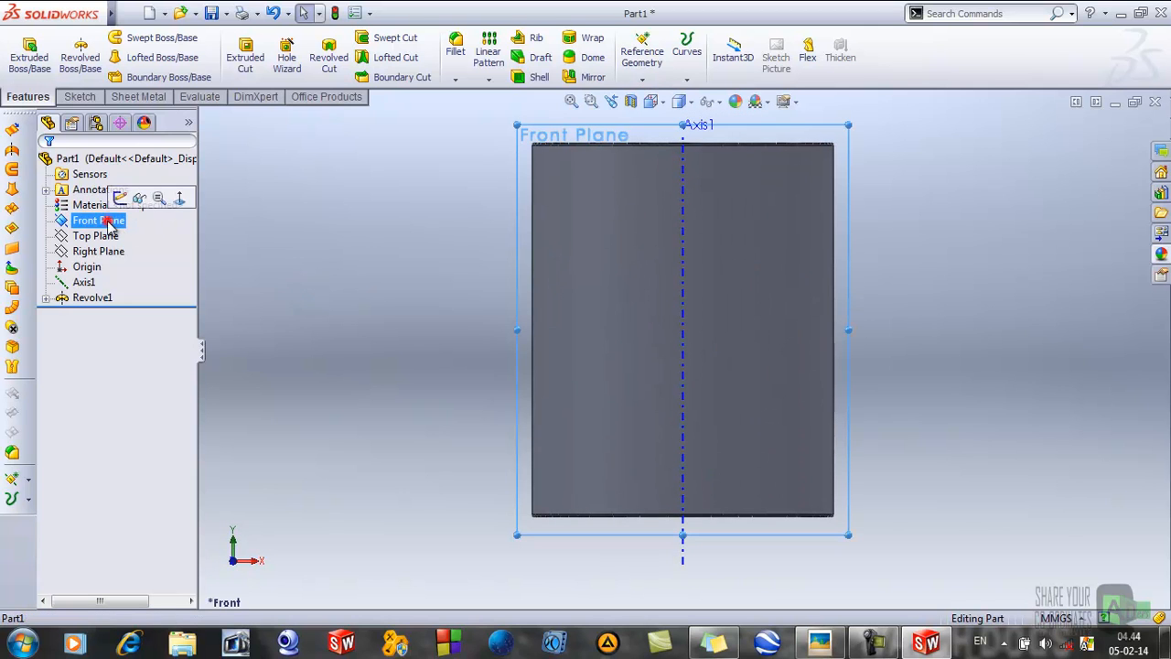
pyautogui.click(250, 275)
pyautogui.click(98, 251)
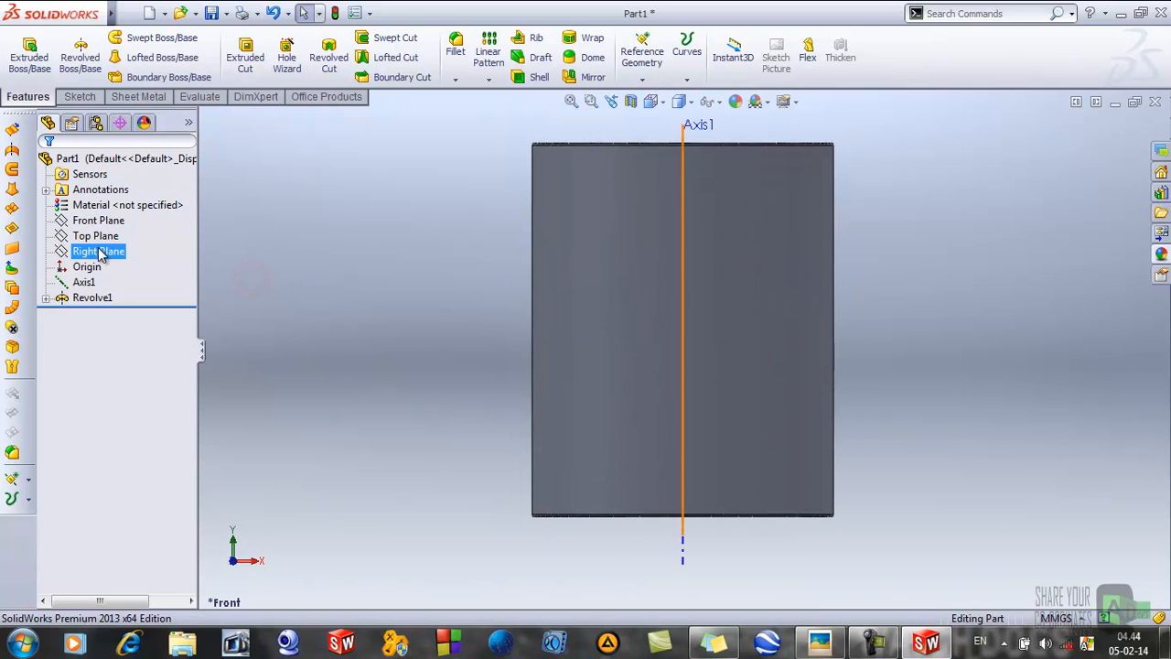
pyautogui.scroll(3, 683, 357)
pyautogui.moveTo(793, 461)
pyautogui.mouseDown(button='middle')
pyautogui.moveTo(790, 523)
pyautogui.moveTo(792, 466)
pyautogui.mouseUp(button='middle')
pyautogui.scroll(-2, 784, 303)
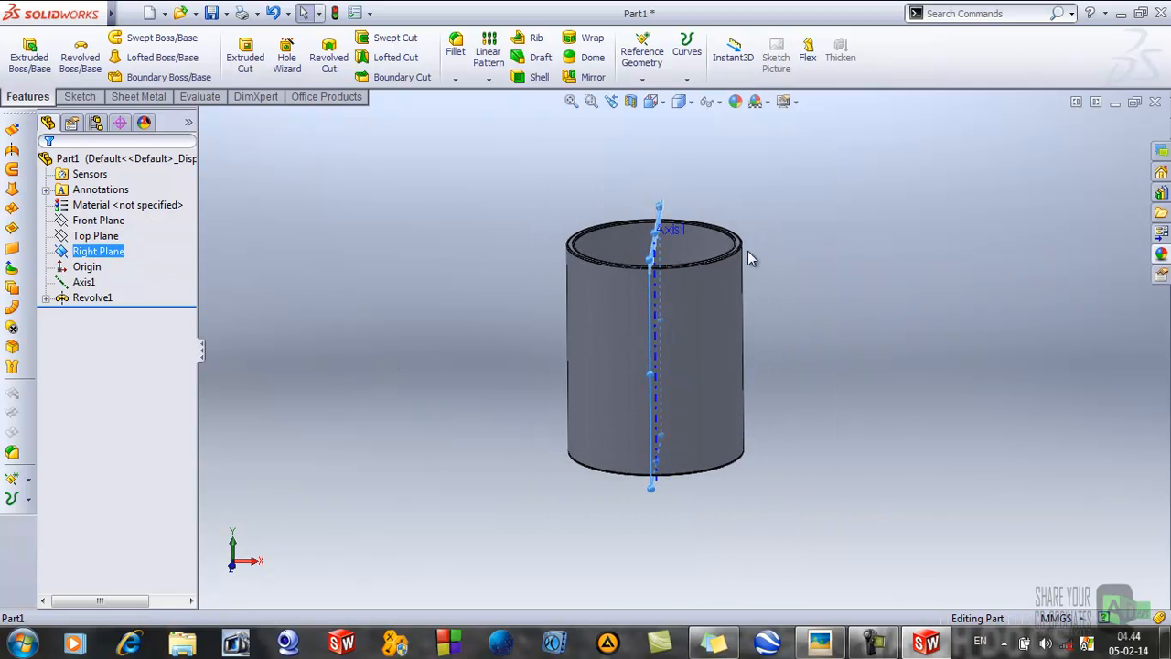
pyautogui.click(640, 66)
pyautogui.click(657, 96)
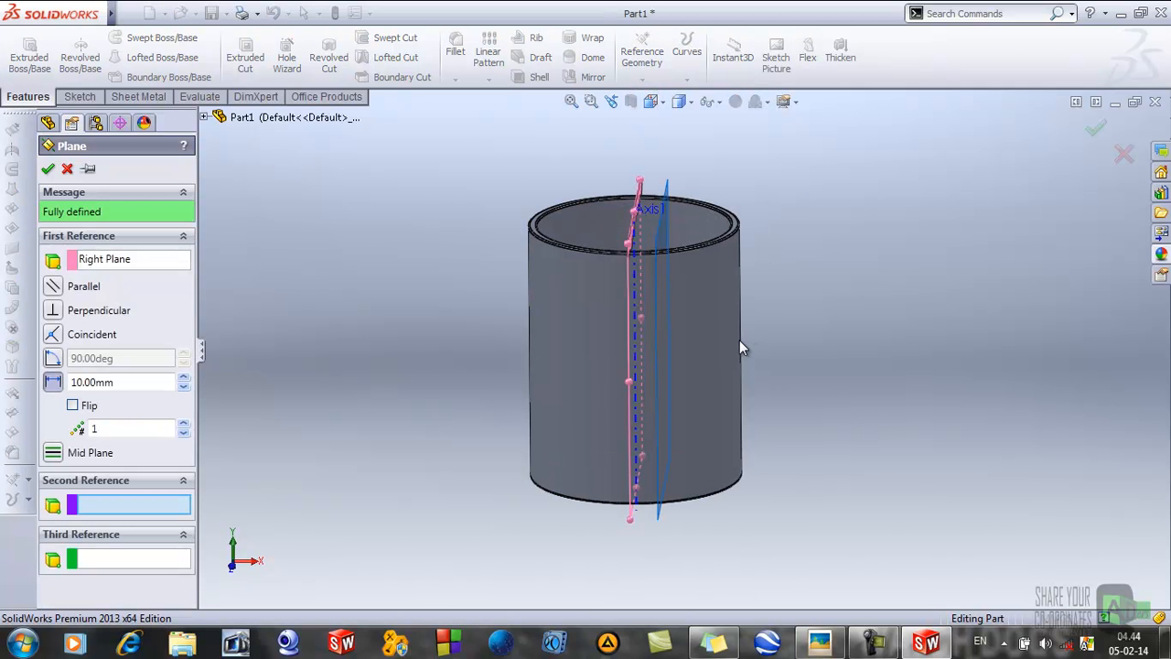
pyautogui.scroll(-2, 739, 343)
pyautogui.click(651, 101)
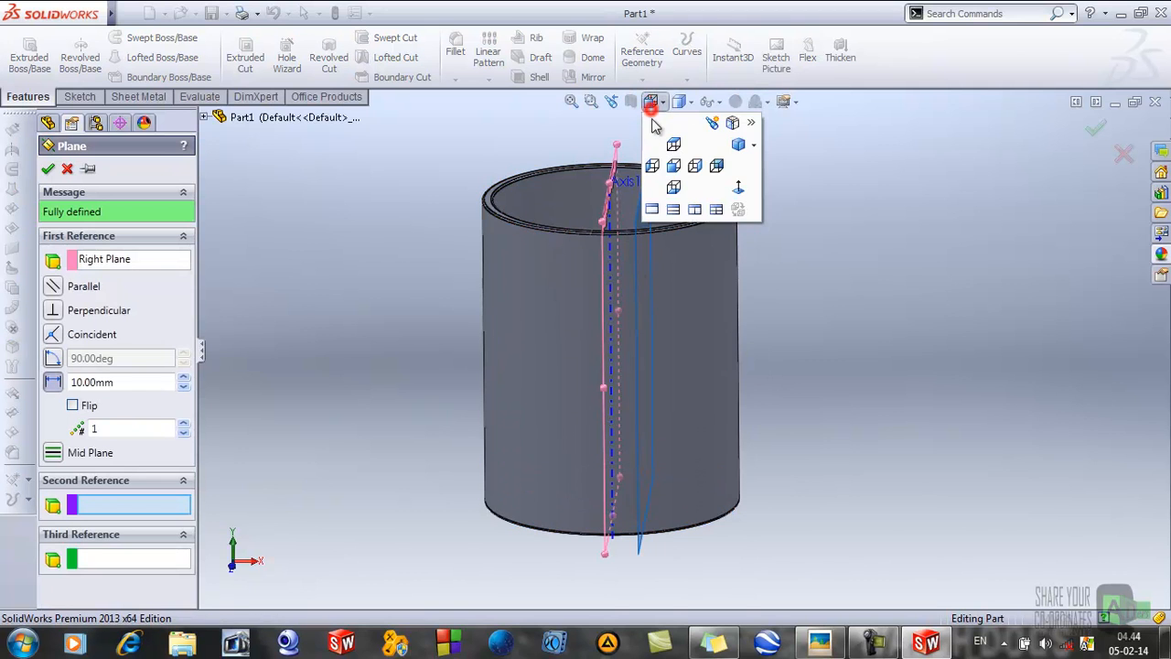
pyautogui.click(675, 165)
pyautogui.scroll(-3, 833, 228)
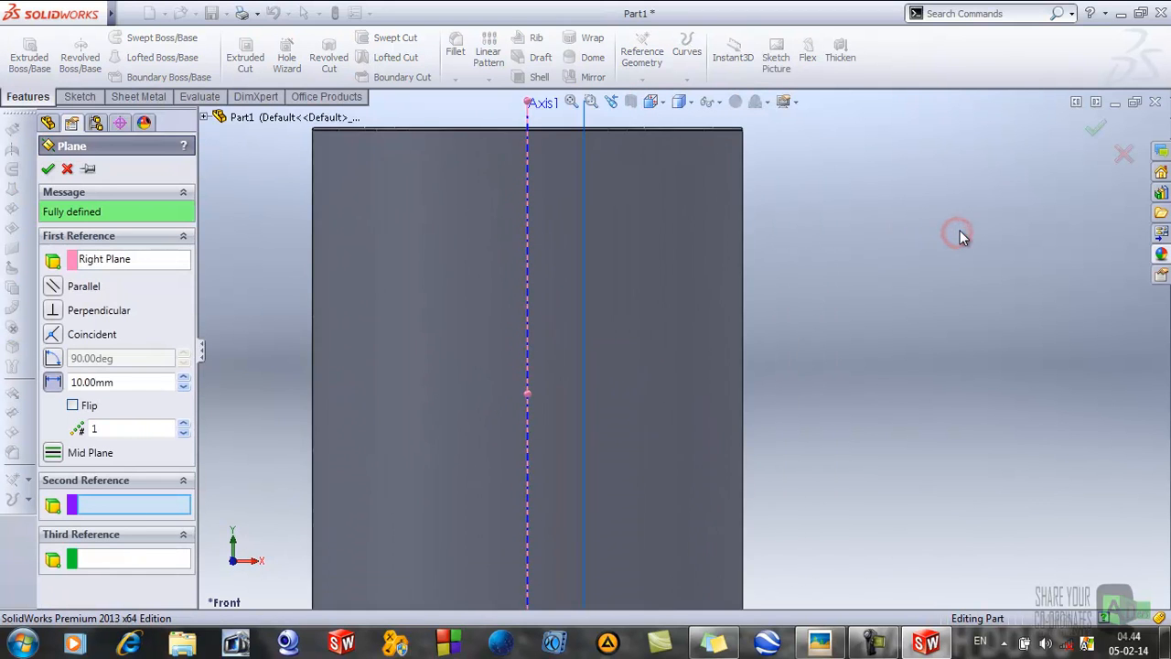
# Step: Set the new plane's offset distance from the Right Plane to 36 mm and create the plane
pyautogui.click(184, 378)
pyautogui.click(184, 378)
pyautogui.click(184, 378)
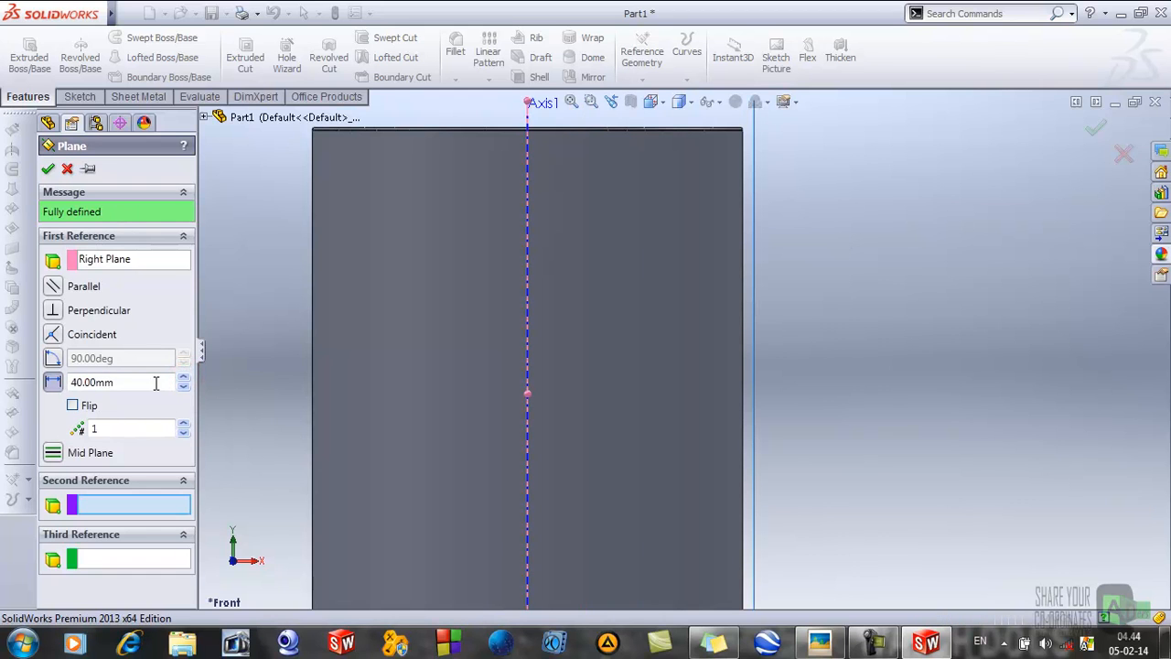
pyautogui.doubleClick(154, 383)
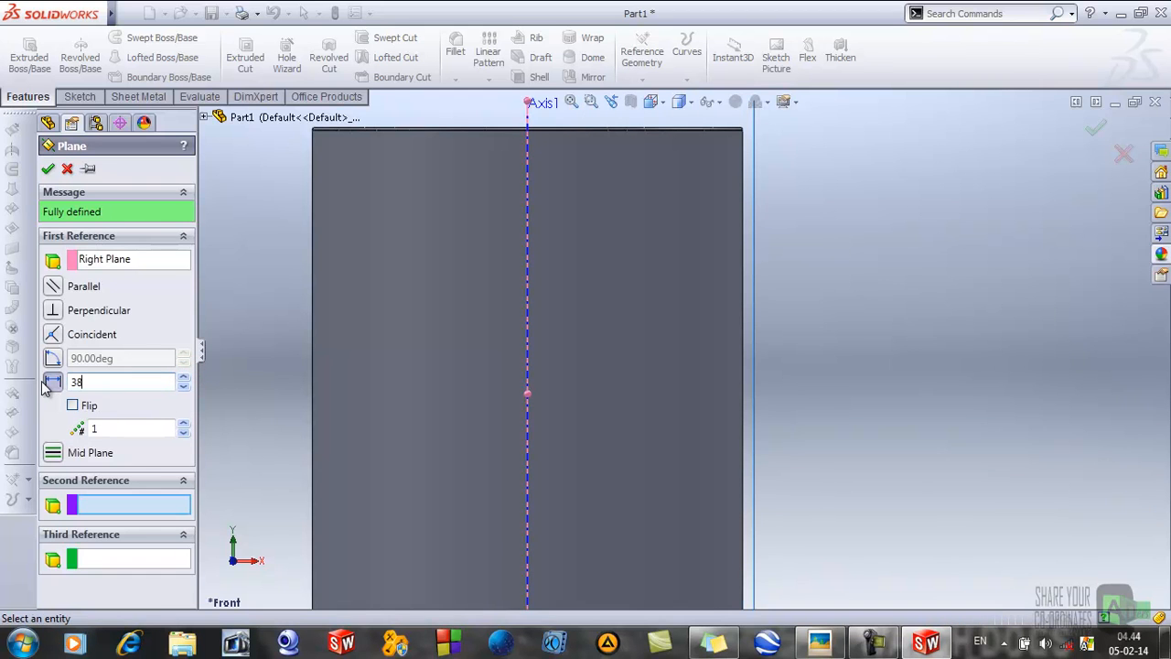
pyautogui.press('Return')
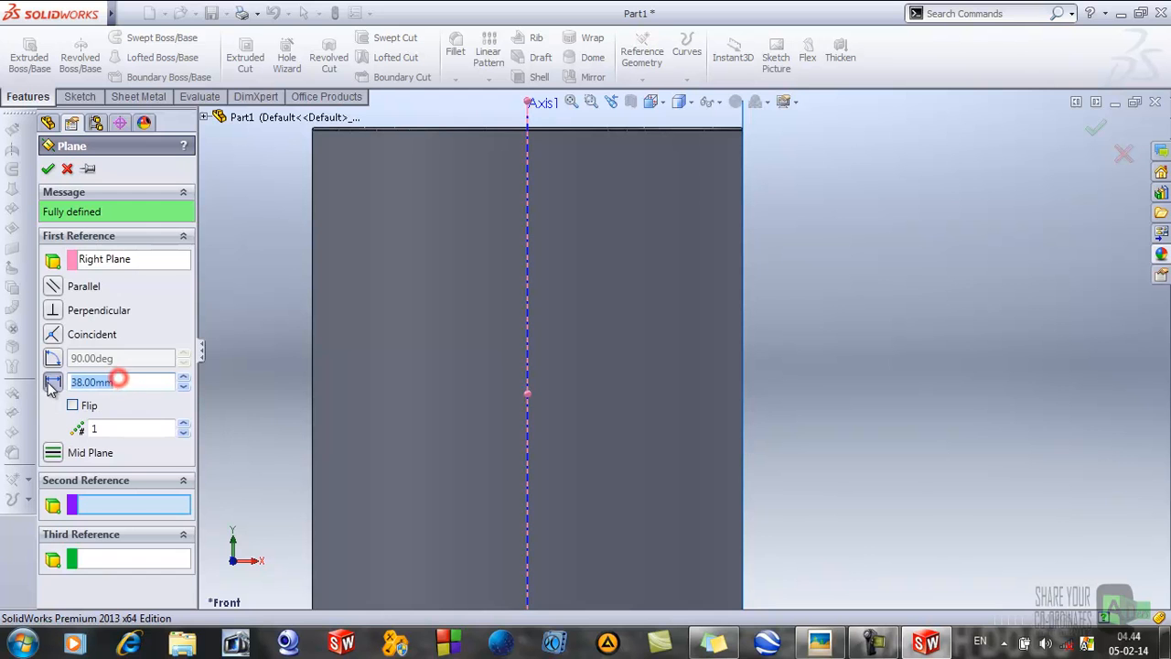
pyautogui.press('Return')
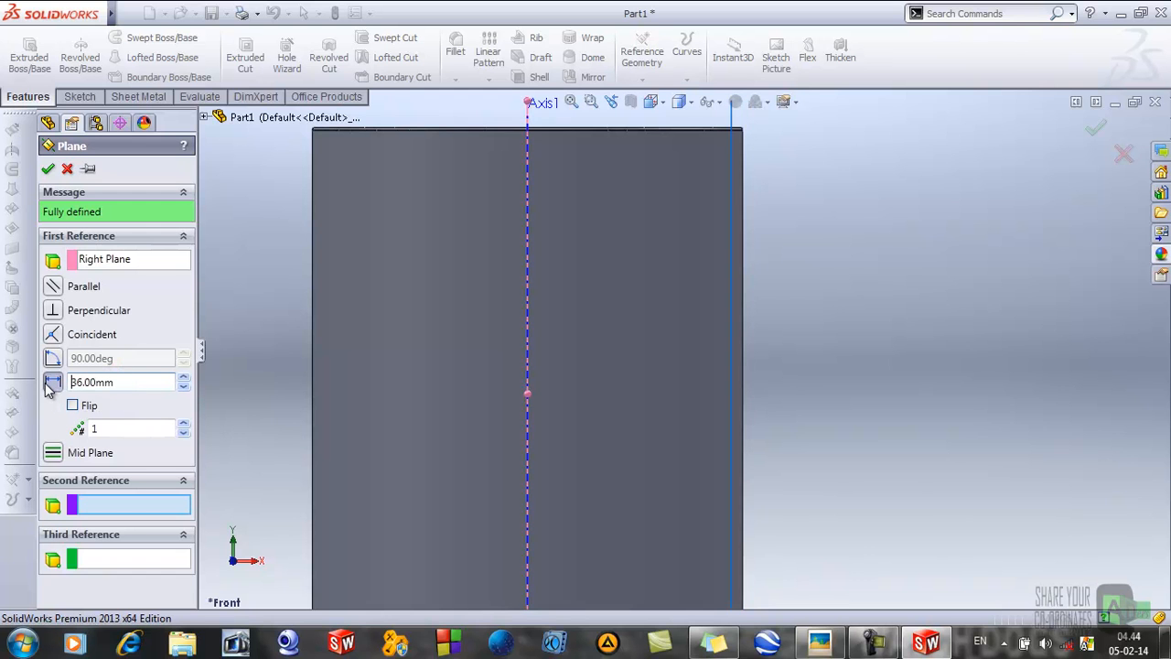
pyautogui.moveTo(739, 287); pyautogui.dragTo(742, 392, button='middle')
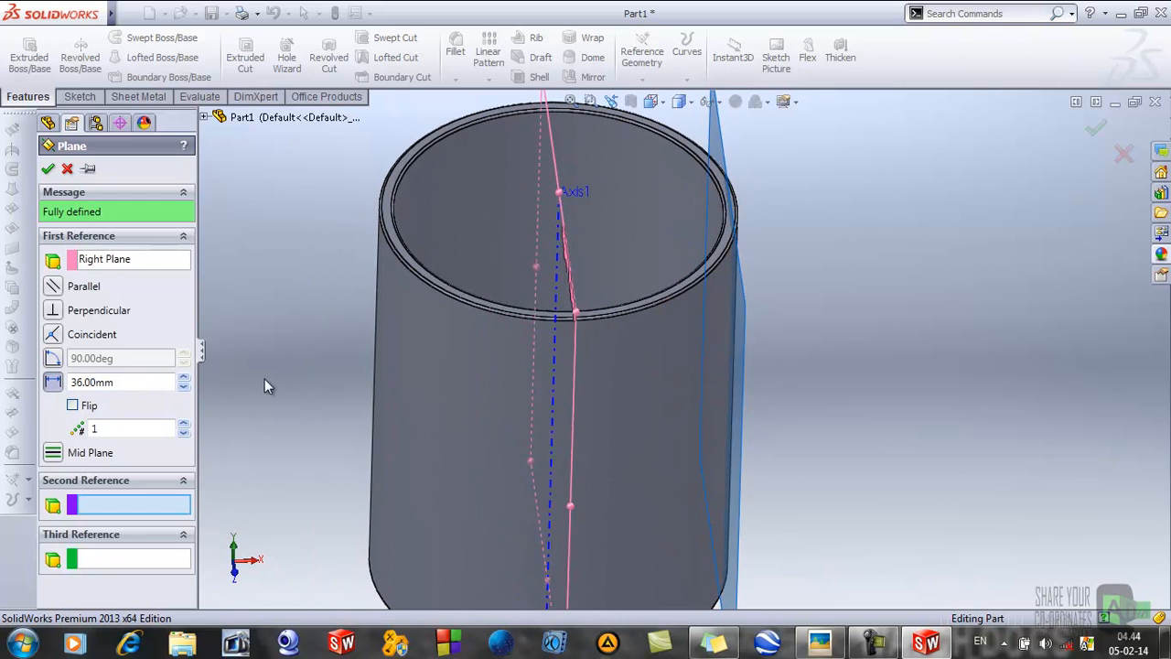
pyautogui.click(48, 170)
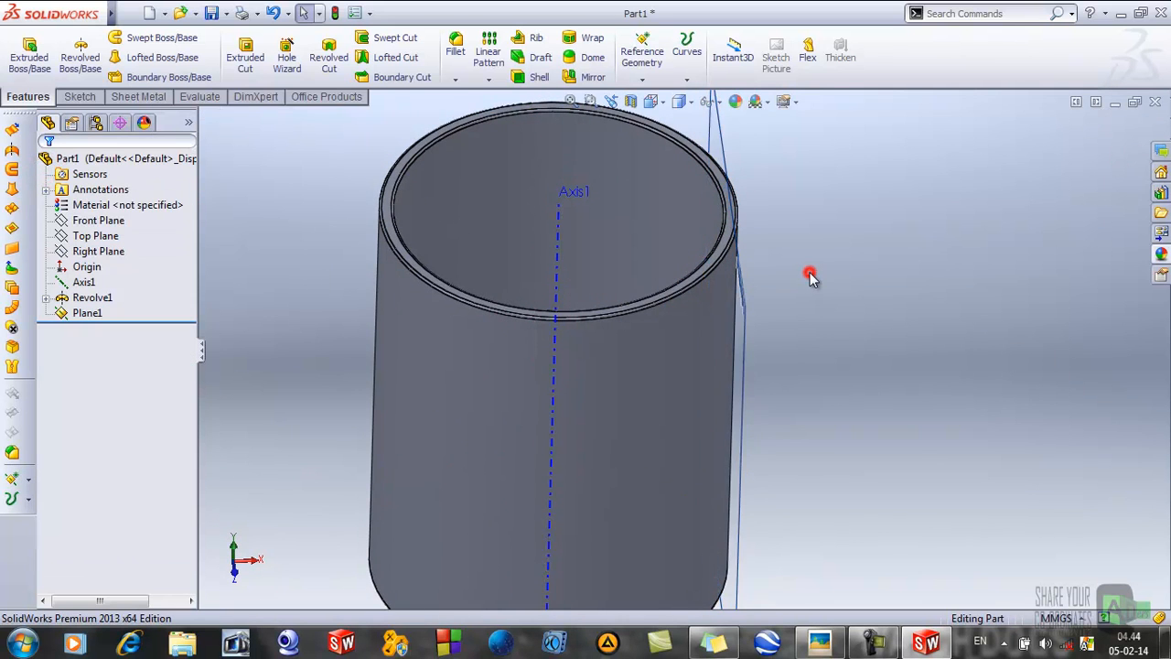
# Step: Start a section view of the mug with the Right Plane as the cutting plane
pyautogui.moveTo(807, 274); pyautogui.dragTo(781, 277, button='middle')
pyautogui.scroll(3, 781, 276)
pyautogui.moveTo(825, 378); pyautogui.dragTo(843, 399, button='middle')
pyautogui.scroll(-3, 758, 327)
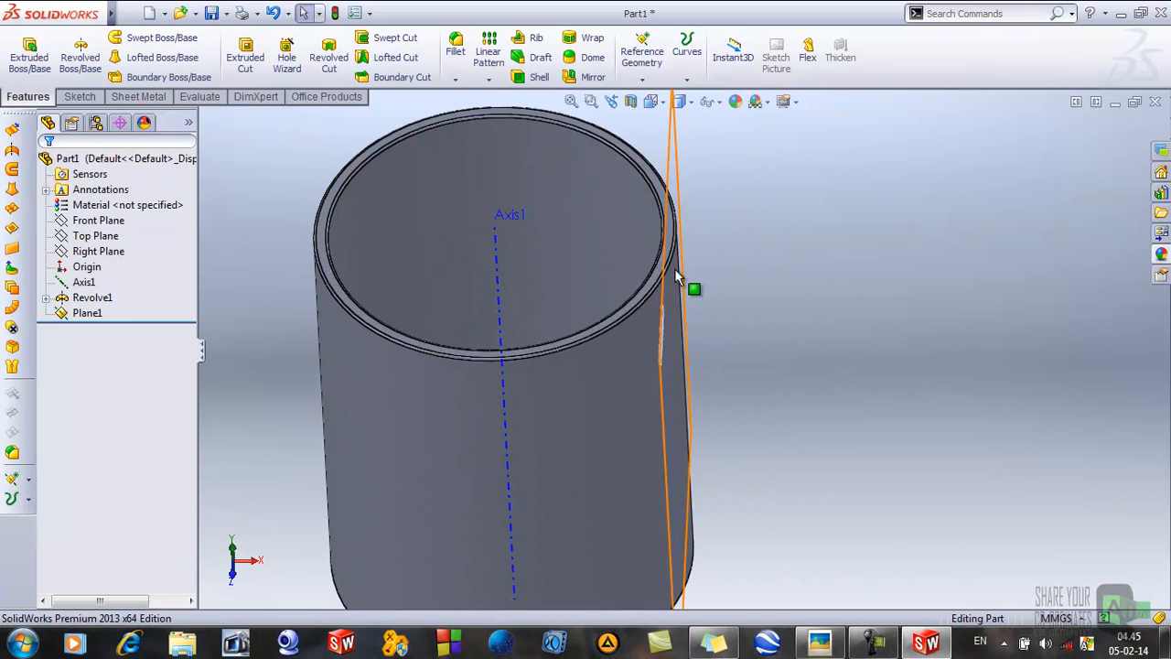
pyautogui.moveTo(726, 306); pyautogui.dragTo(792, 349, button='middle')
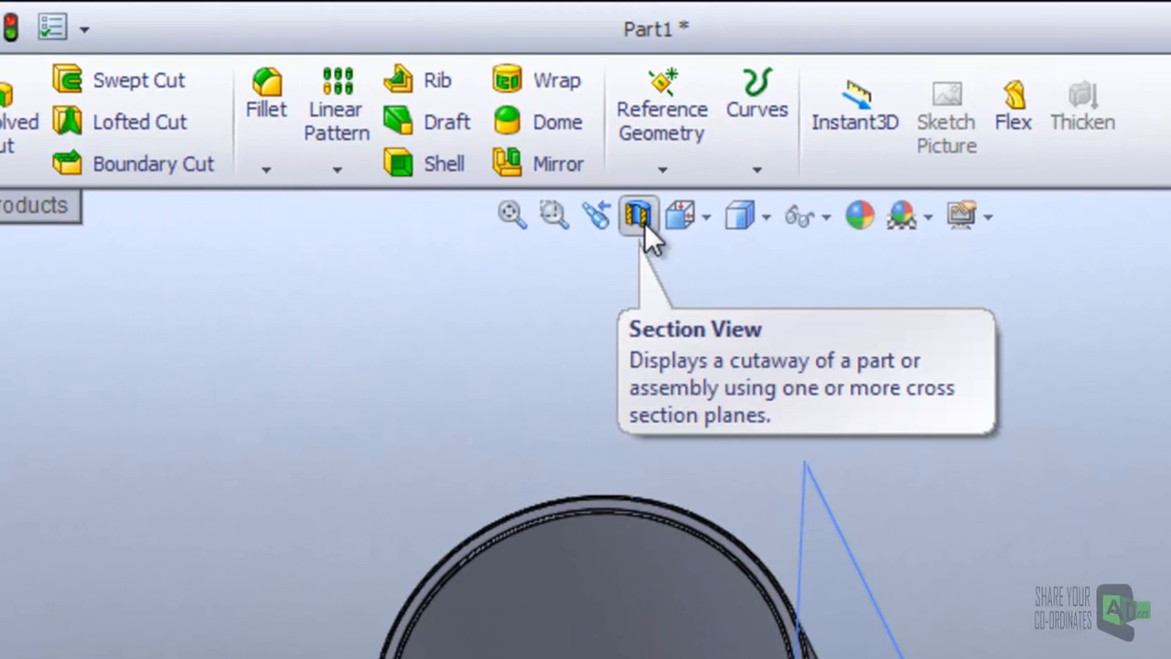
pyautogui.click(641, 220)
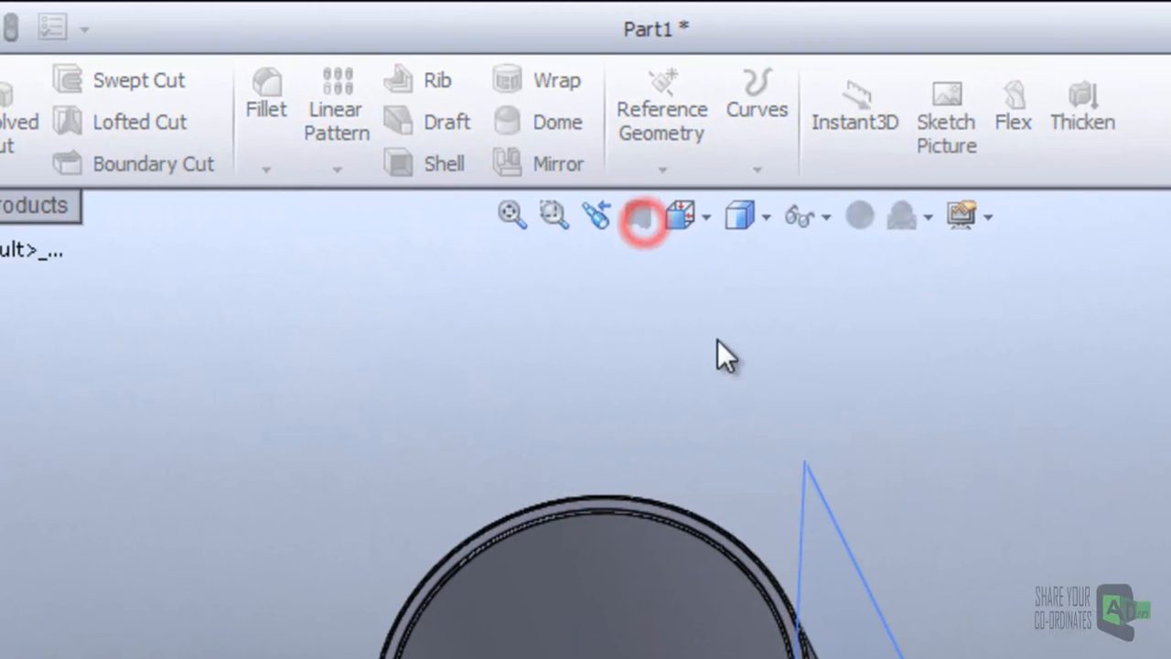
pyautogui.moveTo(759, 655); pyautogui.dragTo(772, 640, button='middle')
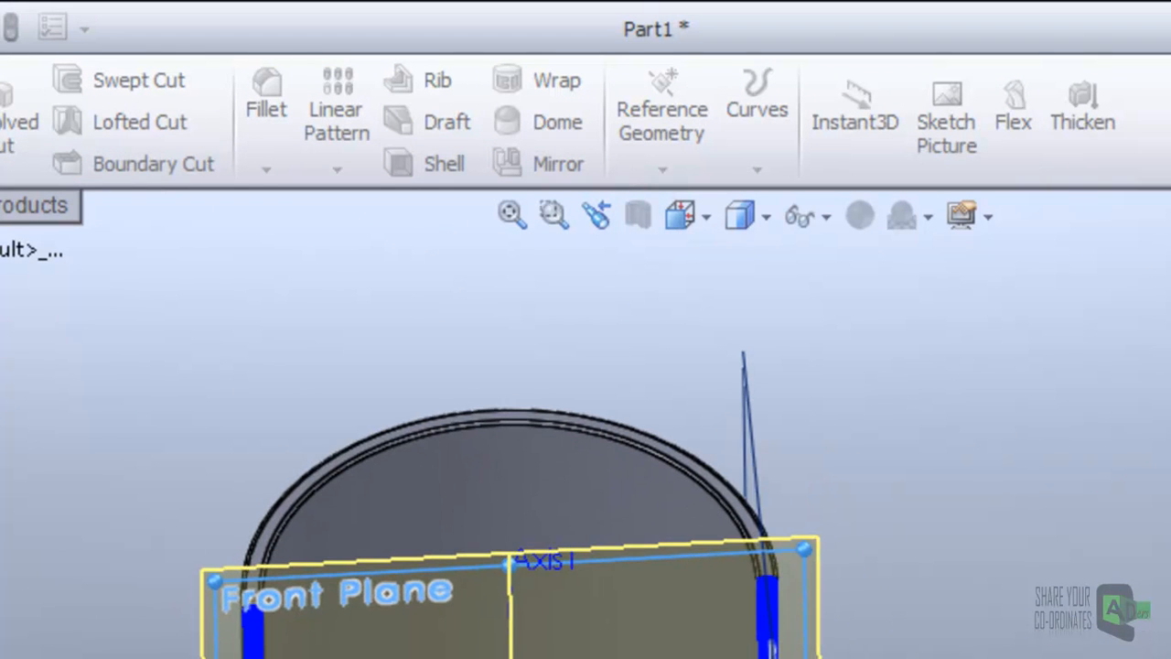
pyautogui.click(155, 337)
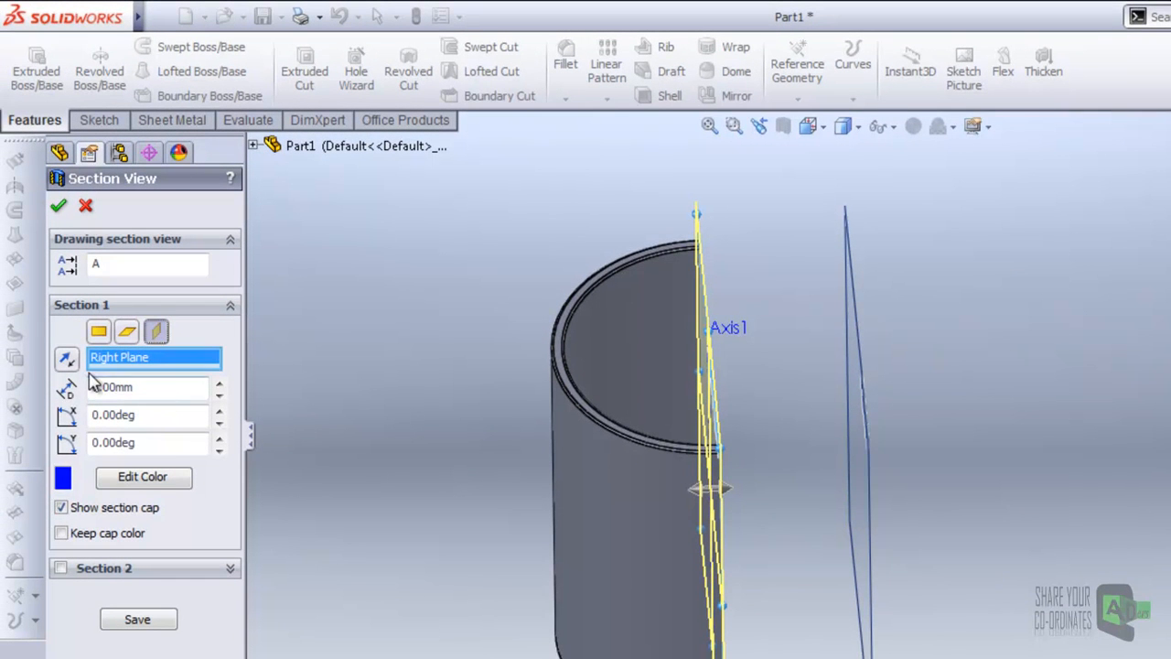
# Step: Offset the section plane 36 mm from the Right Plane to match Plane1 and apply the section view
pyautogui.moveTo(714, 488); pyautogui.dragTo(873, 494)
pyautogui.moveTo(881, 489)
pyautogui.mouseDown(button='middle')
pyautogui.moveTo(890, 468)
pyautogui.moveTo(880, 466)
pyautogui.mouseUp(button='middle')
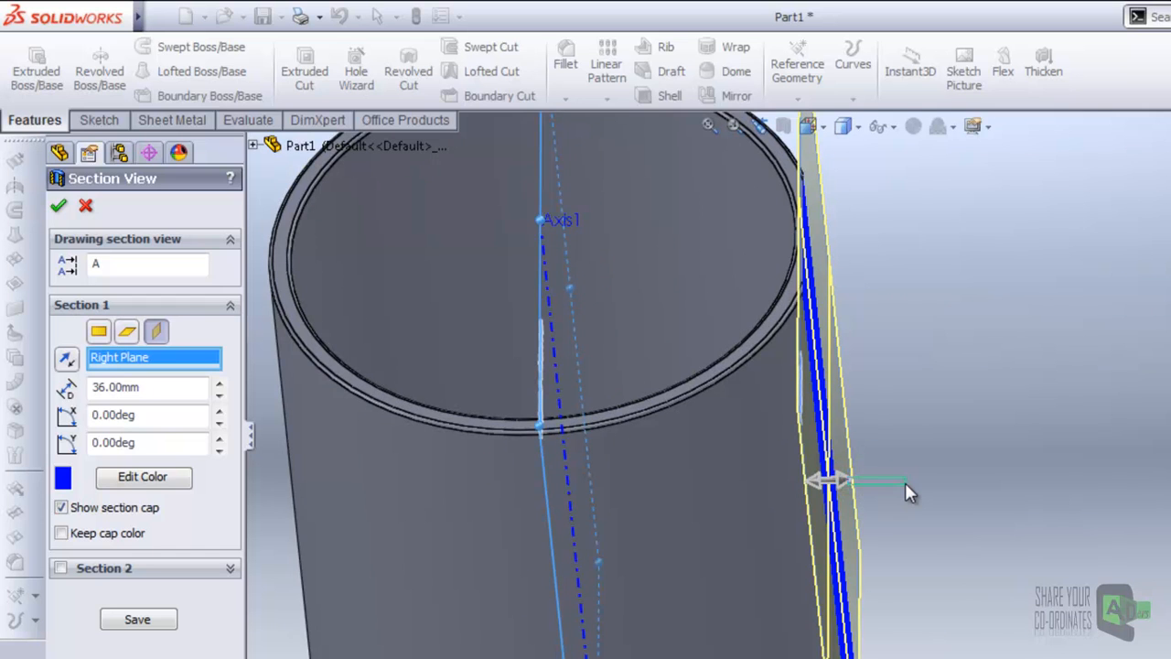
pyautogui.scroll(3, 905, 482)
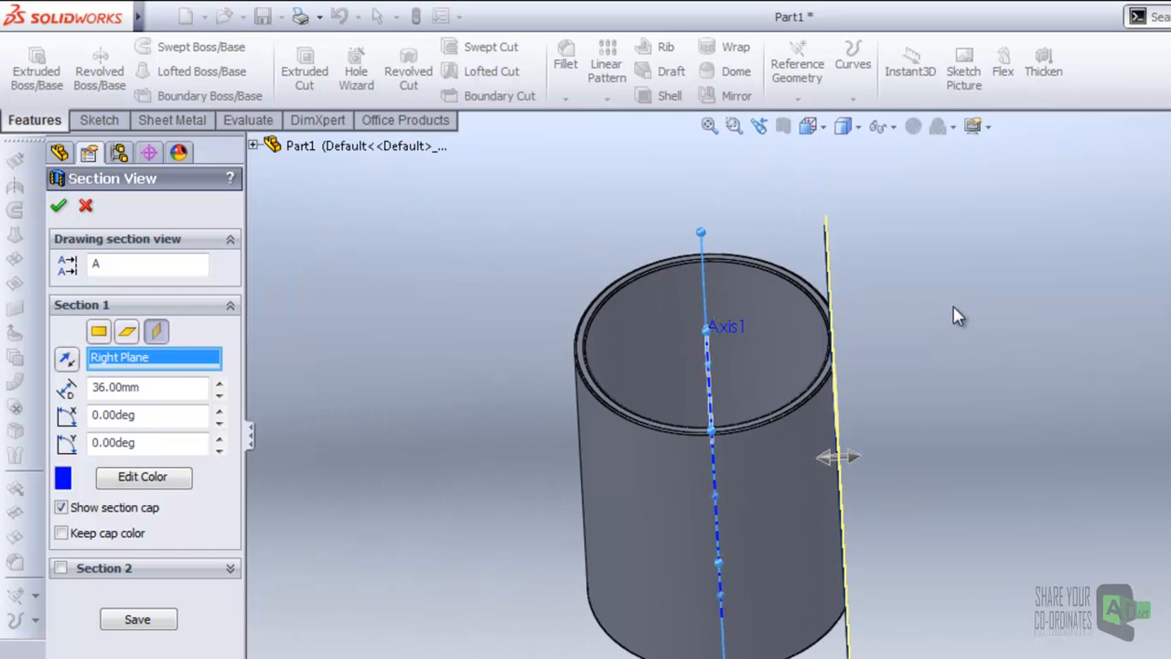
pyautogui.moveTo(990, 389); pyautogui.dragTo(962, 398, button='middle')
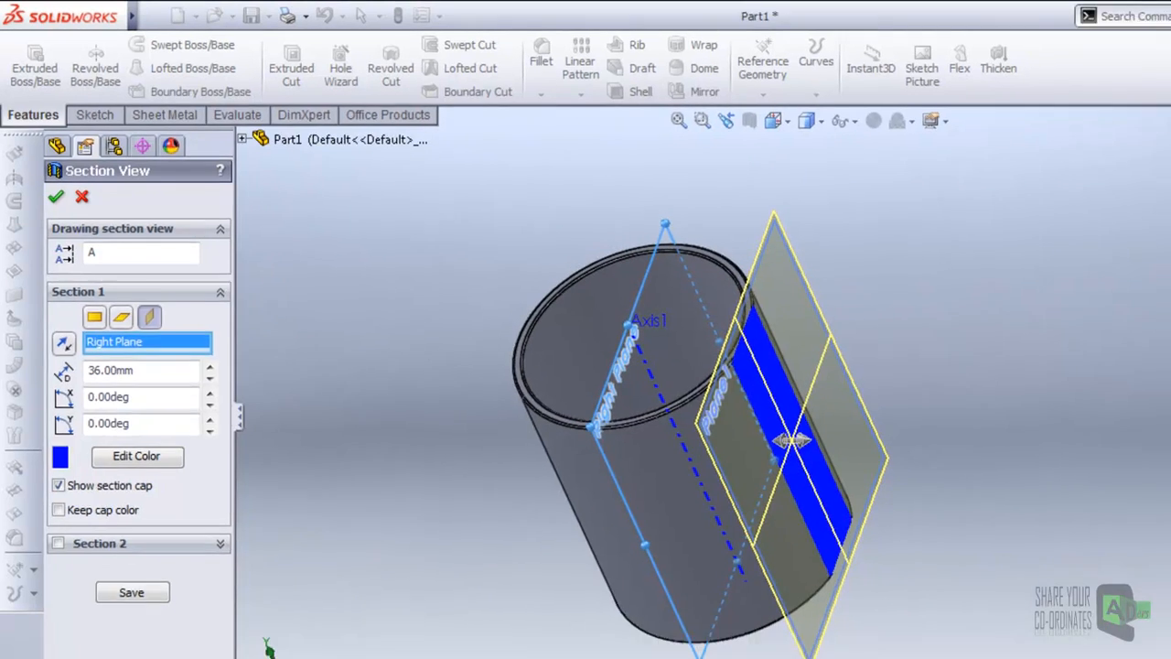
pyautogui.click(1098, 138)
pyautogui.click(1089, 385)
pyautogui.moveTo(954, 491); pyautogui.dragTo(882, 503, button='middle')
# Step: Start a new sketch on Plane1 and orient the view normal to it
pyautogui.click(739, 375)
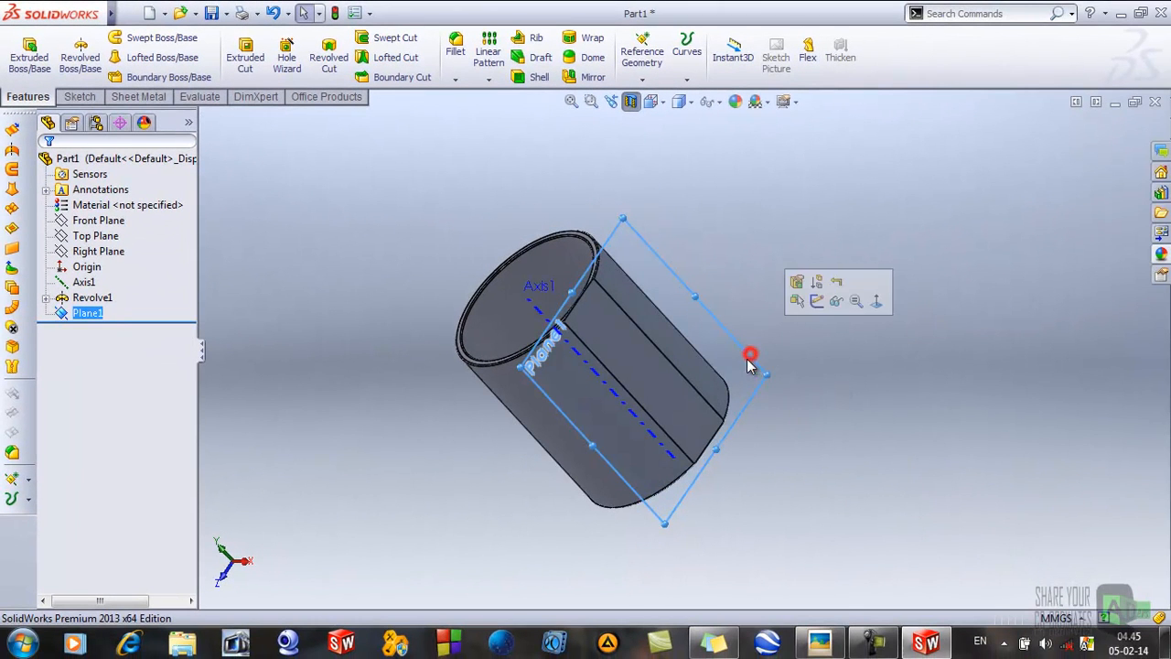
pyautogui.click(823, 298)
pyautogui.click(651, 101)
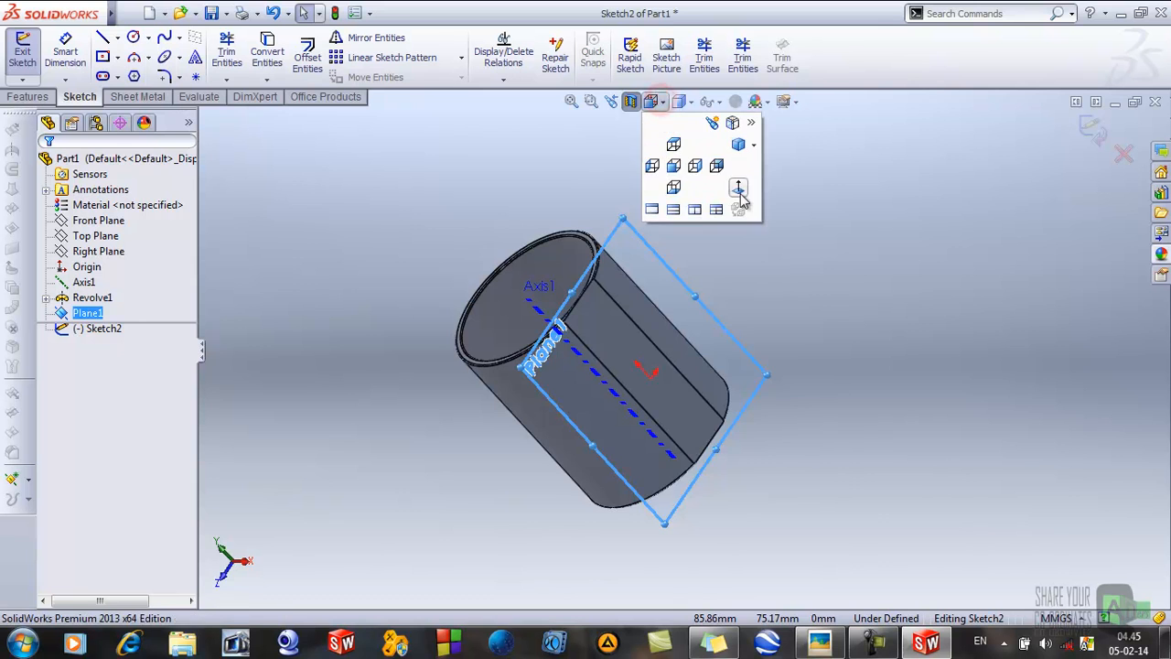
pyautogui.click(739, 190)
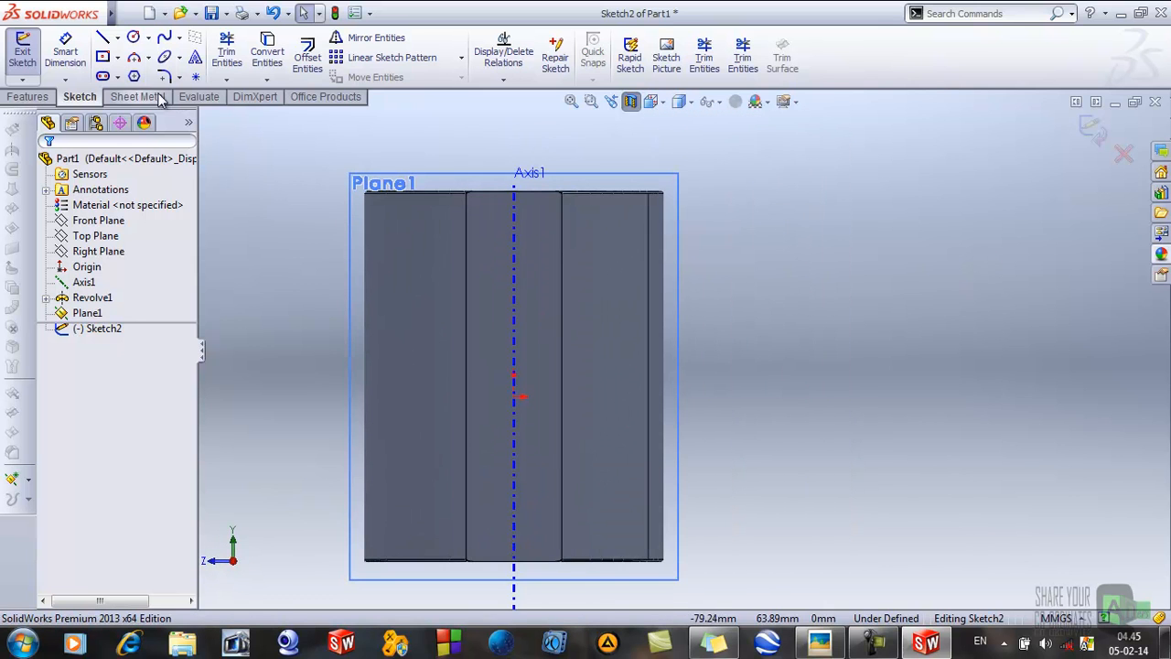
# Step: Sketch two circles centred on Axis1, one near the mug's top with about 5.7 mm radius and one near its bottom with about 6.2 mm radius
pyautogui.click(134, 39)
pyautogui.scroll(-1, 527, 293)
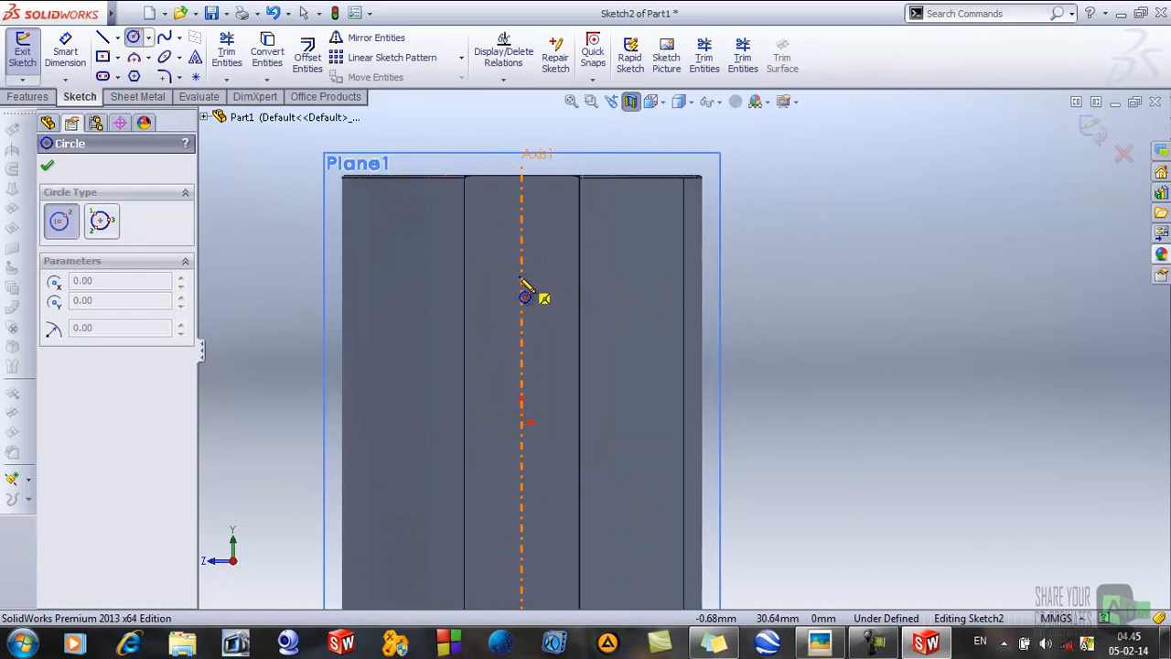
pyautogui.click(521, 277)
pyautogui.click(529, 249)
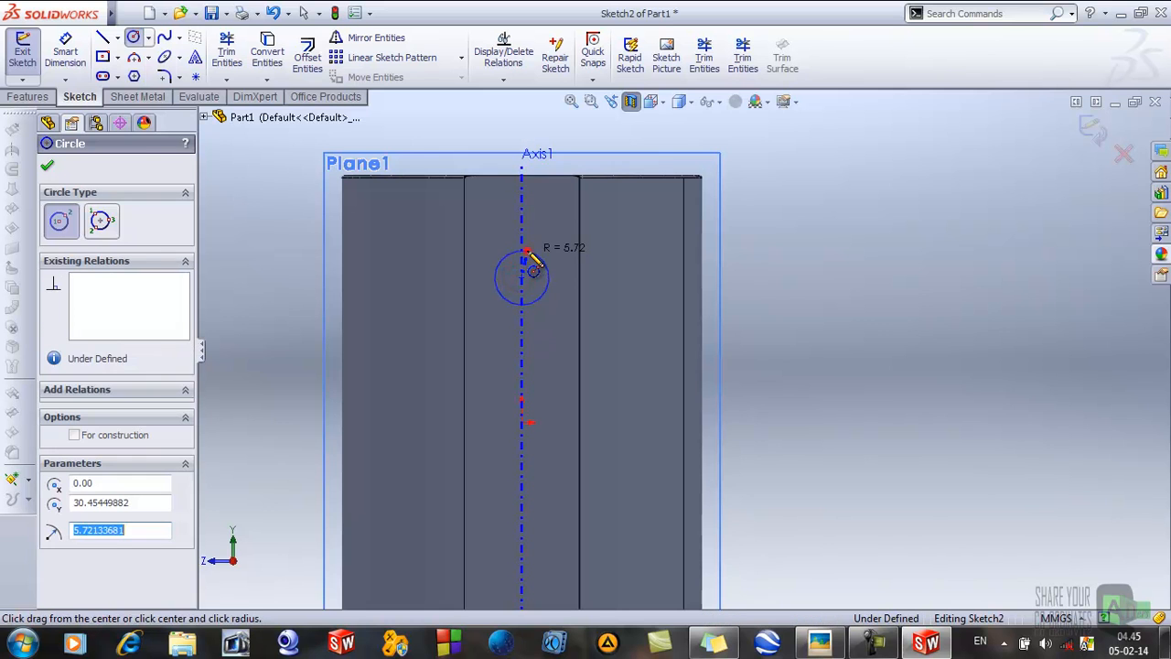
pyautogui.click(48, 168)
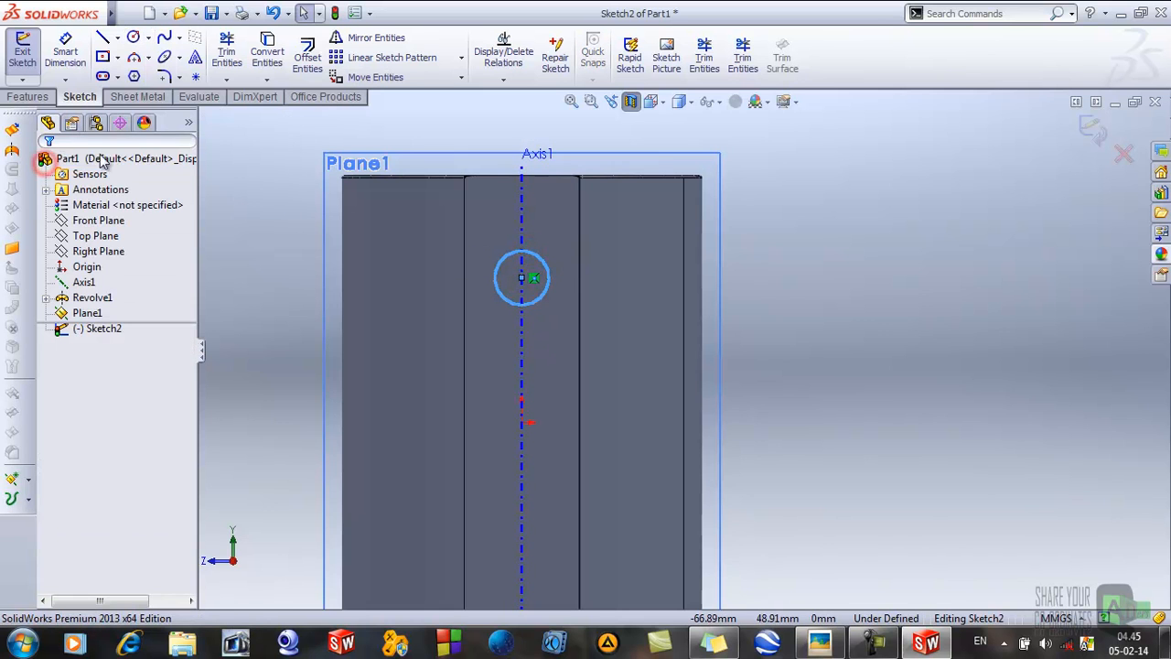
pyautogui.click(133, 39)
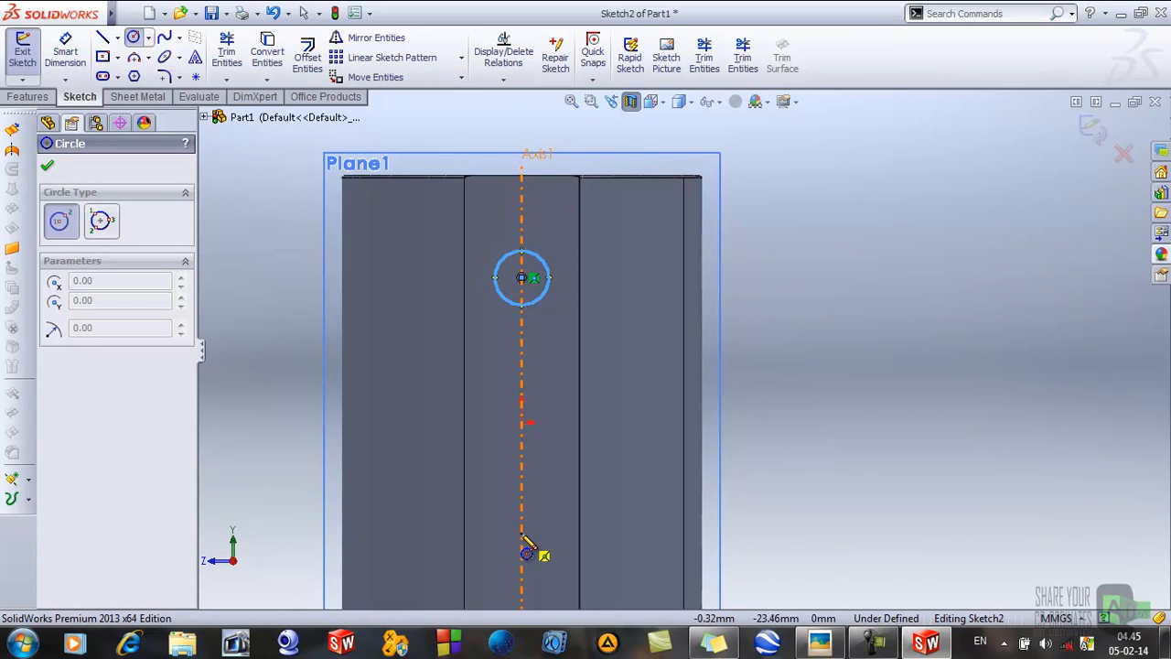
pyautogui.click(521, 542)
pyautogui.click(549, 537)
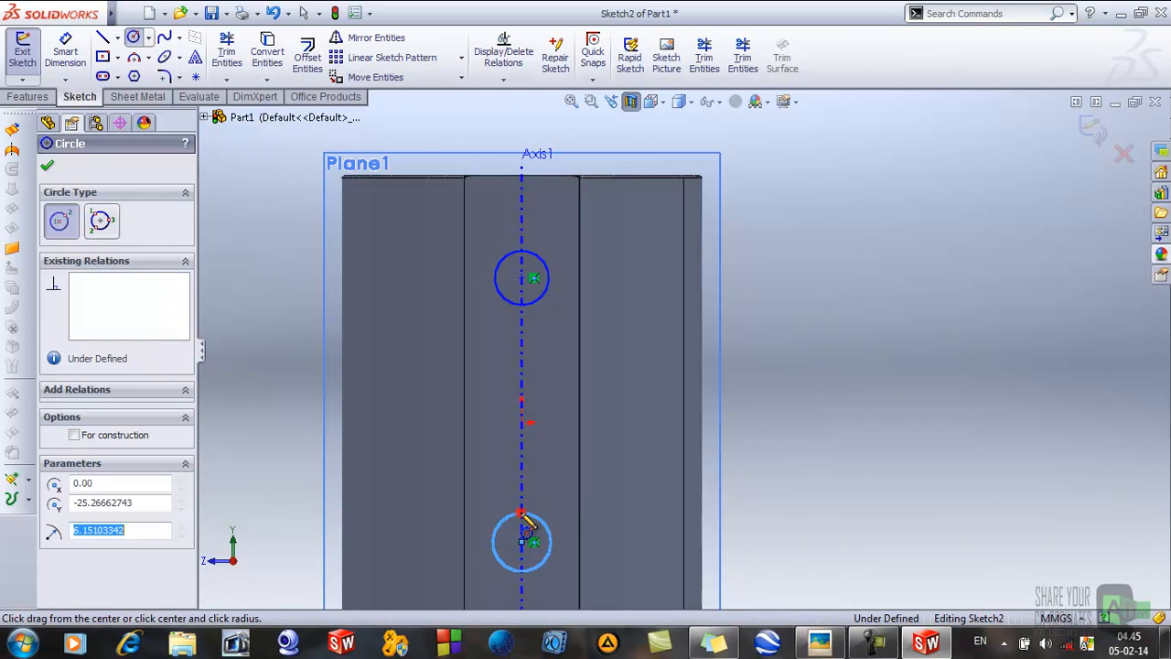
pyautogui.click(48, 169)
# Step: Dimension the upper circle to 12 mm diameter and the lower circle to 10 mm diameter
pyautogui.click(65, 50)
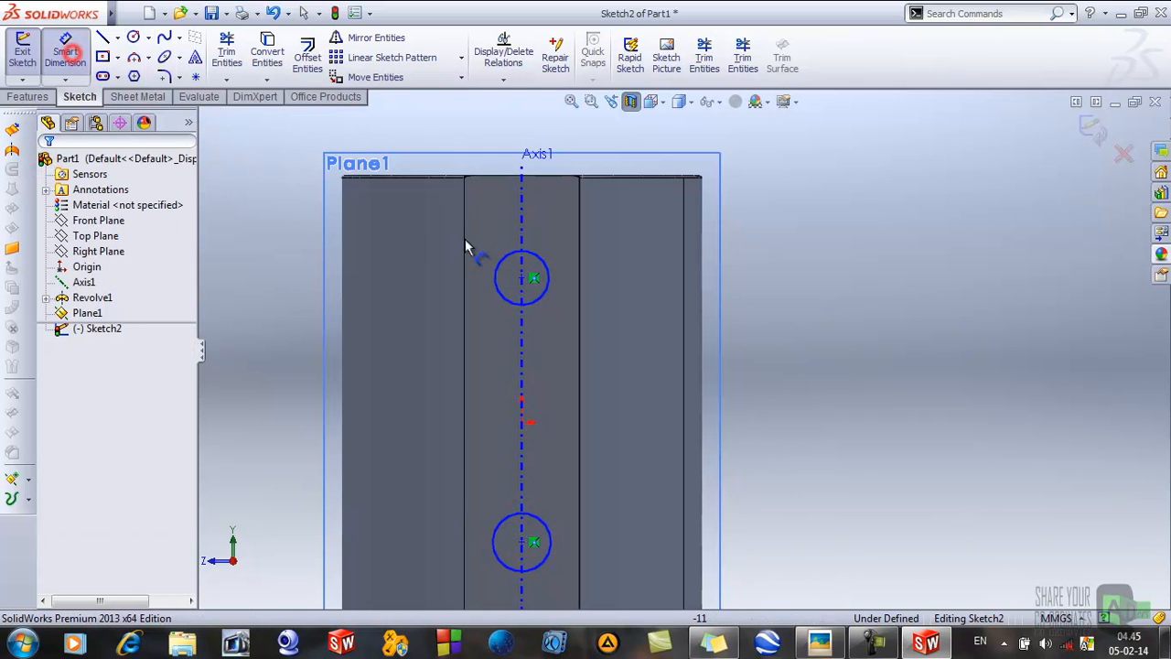
pyautogui.click(649, 267)
pyautogui.write('10')
pyautogui.press('Return')
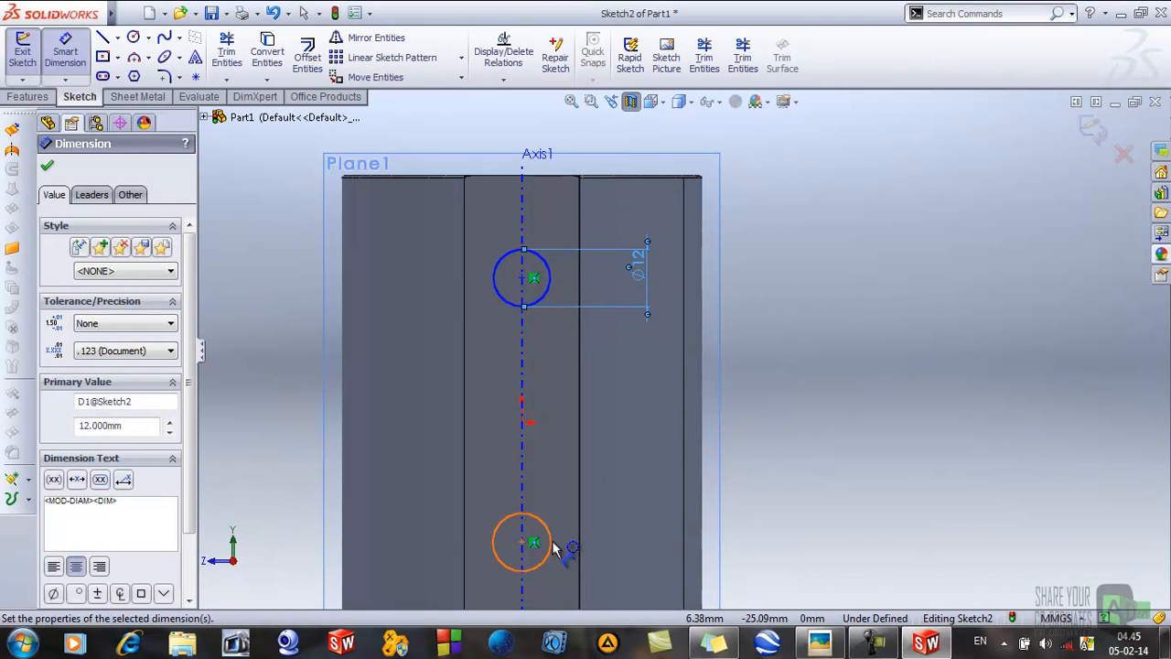
pyautogui.click(549, 549)
pyautogui.click(620, 522)
pyautogui.write('10')
pyautogui.press('Return')
# Step: Dimension the upper circle's centre 21 mm below the mug's top edge
pyautogui.press('z')
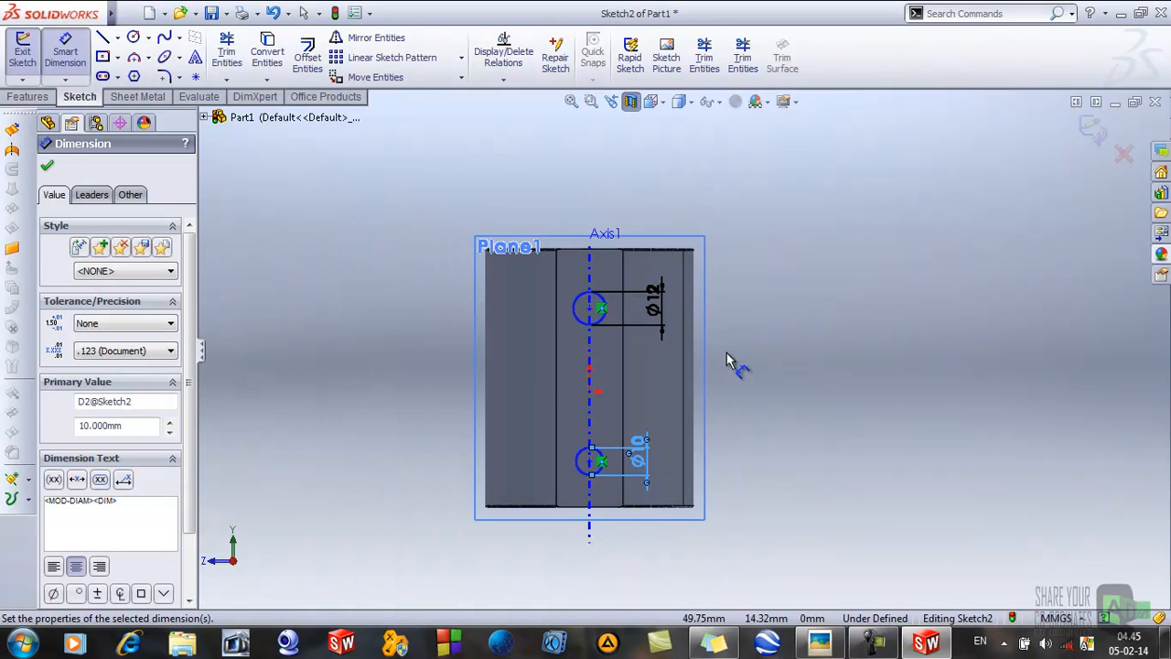
pyautogui.scroll(2, 599, 314)
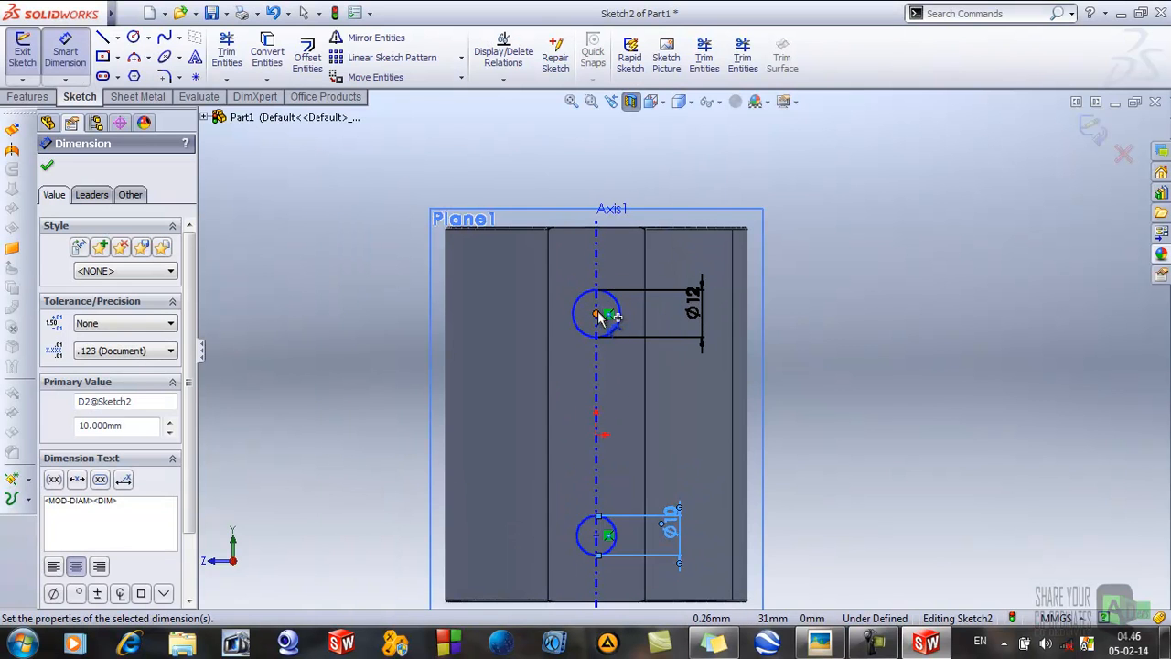
pyautogui.click(597, 313)
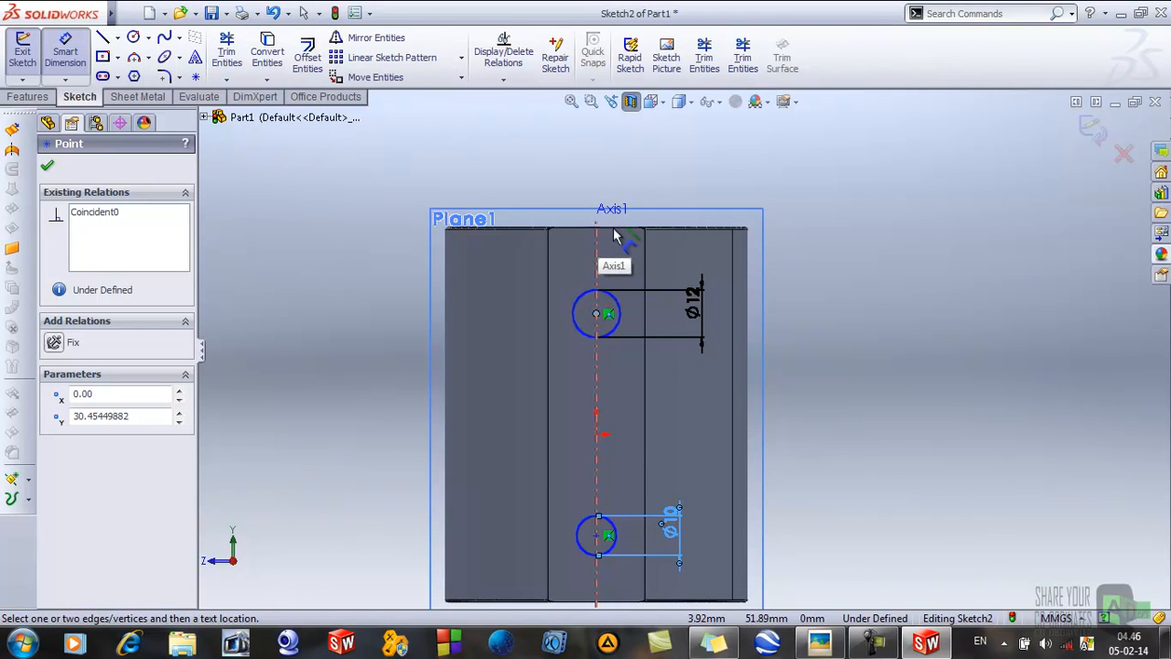
pyautogui.click(659, 229)
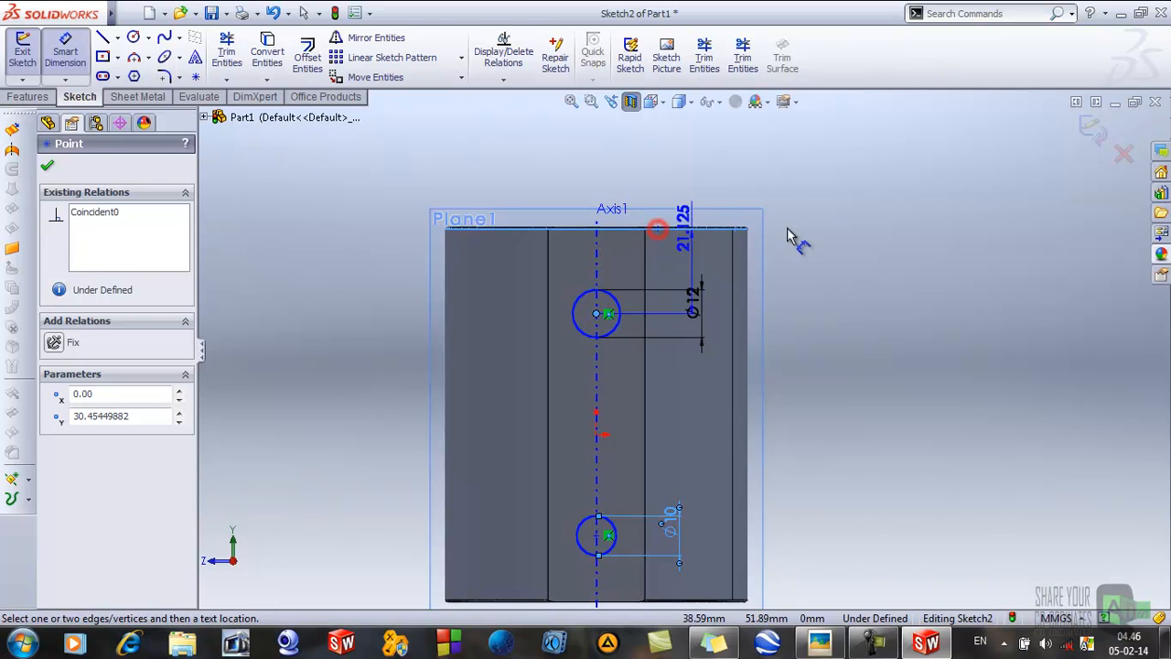
pyautogui.click(865, 257)
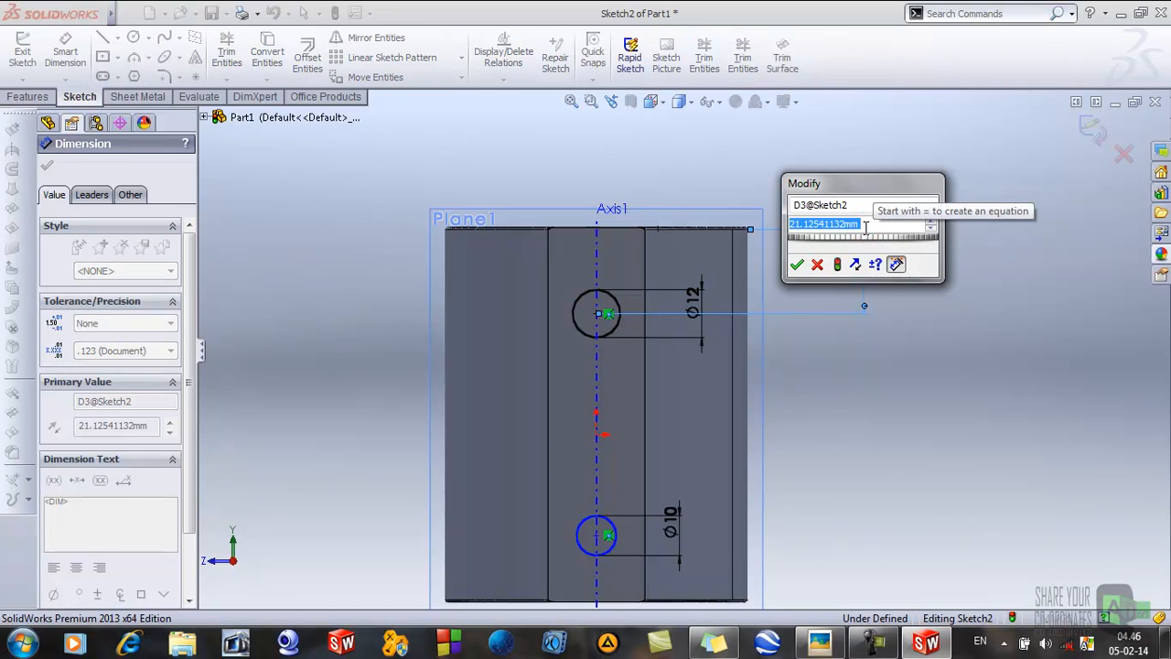
pyautogui.write('21')
pyautogui.press('Return')
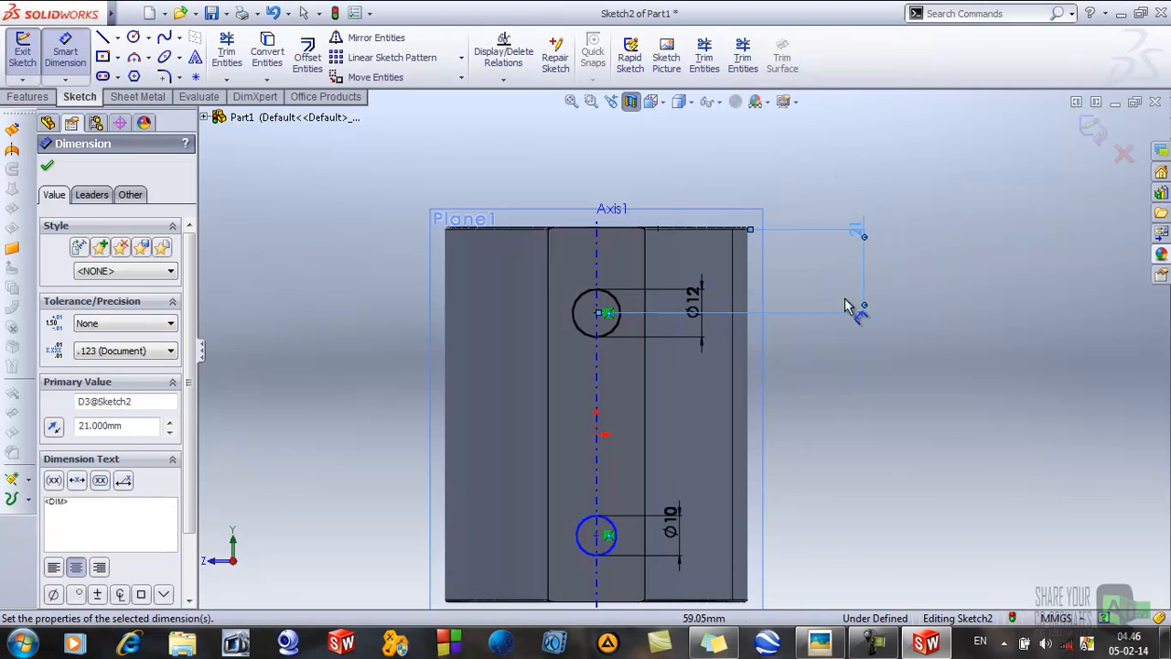
# Step: Set the distance between the two circle centres to 55 mm and exit the sketch
pyautogui.scroll(-1, 629, 568)
pyautogui.scroll(-1, 628, 569)
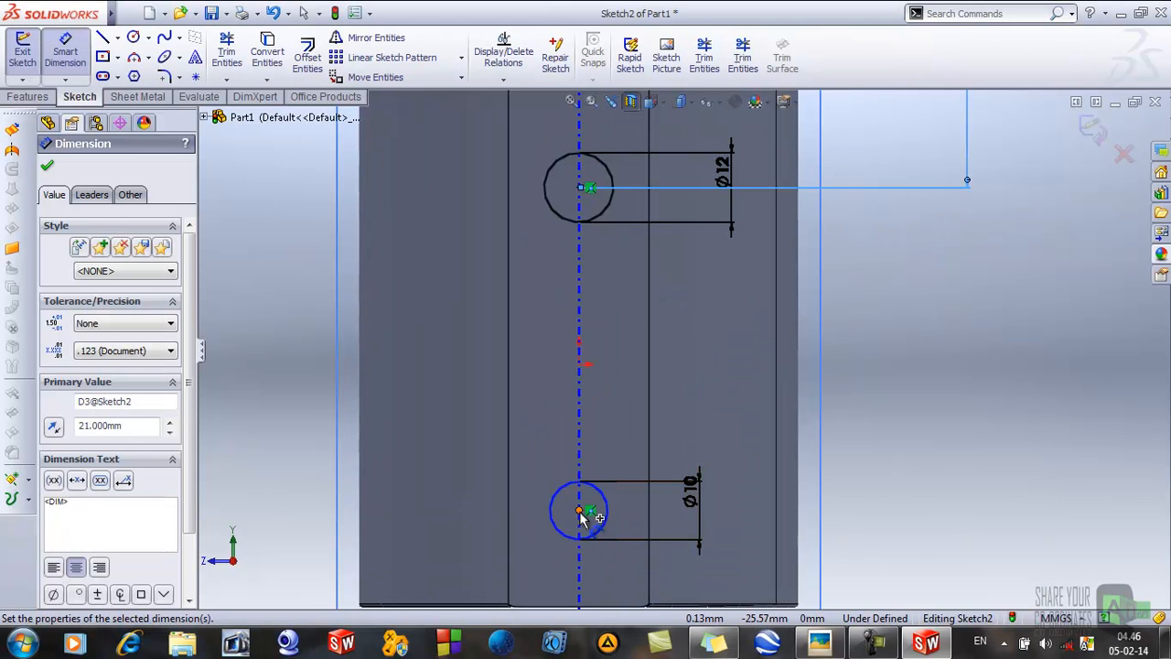
pyautogui.click(583, 510)
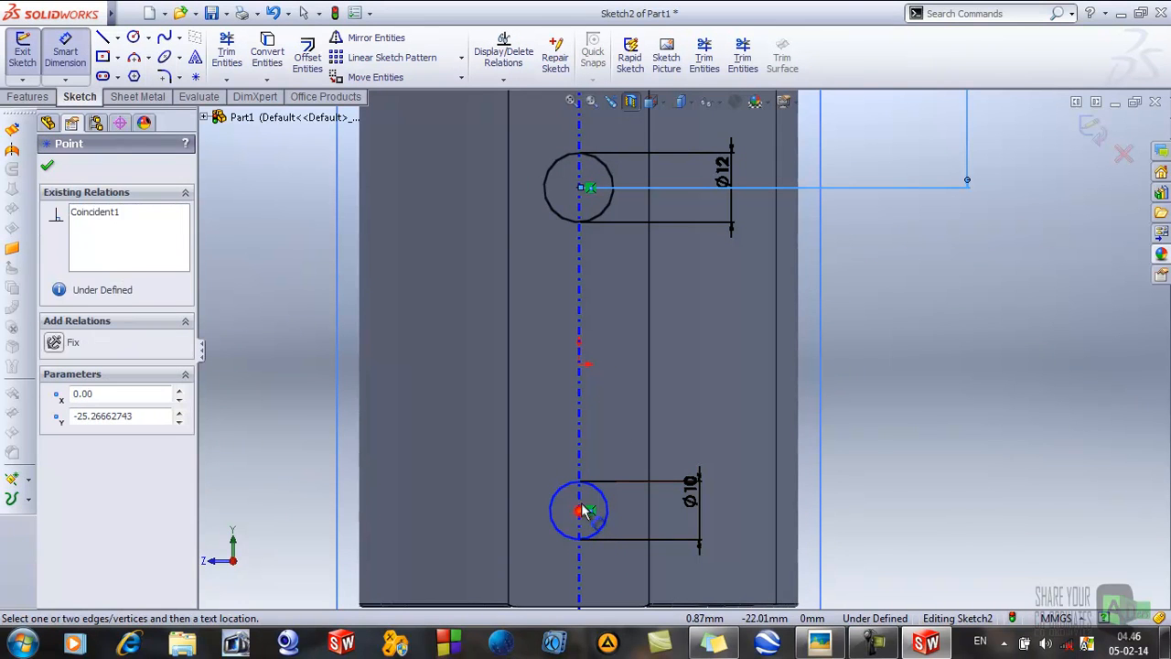
pyautogui.click(579, 188)
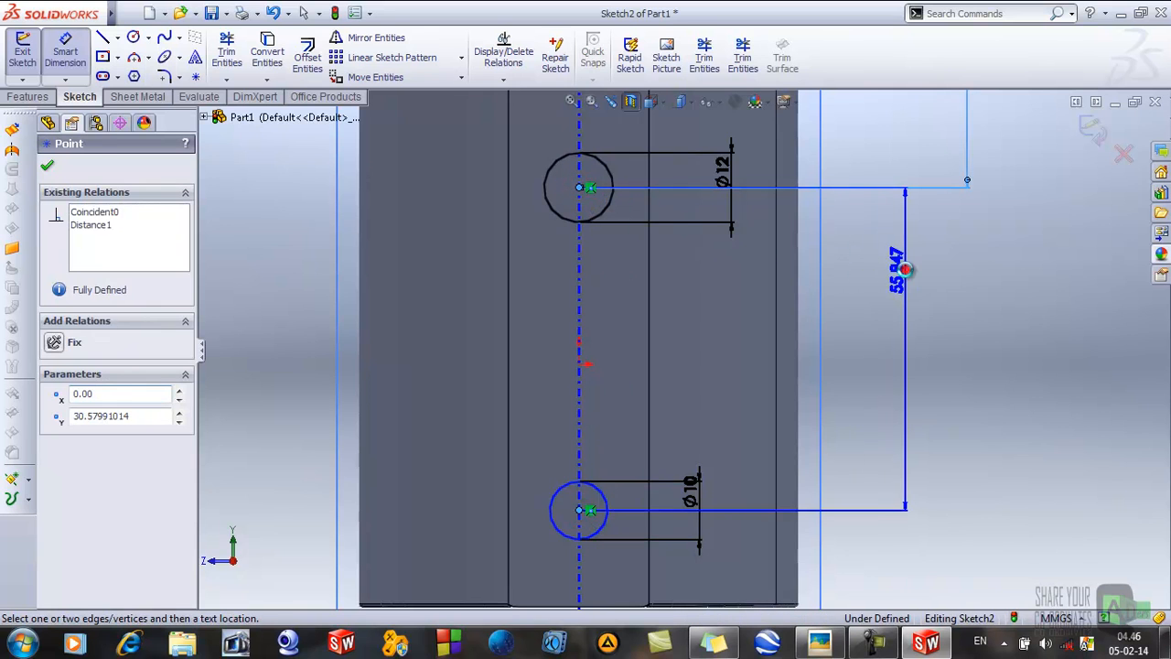
pyautogui.click(904, 265)
pyautogui.write('55')
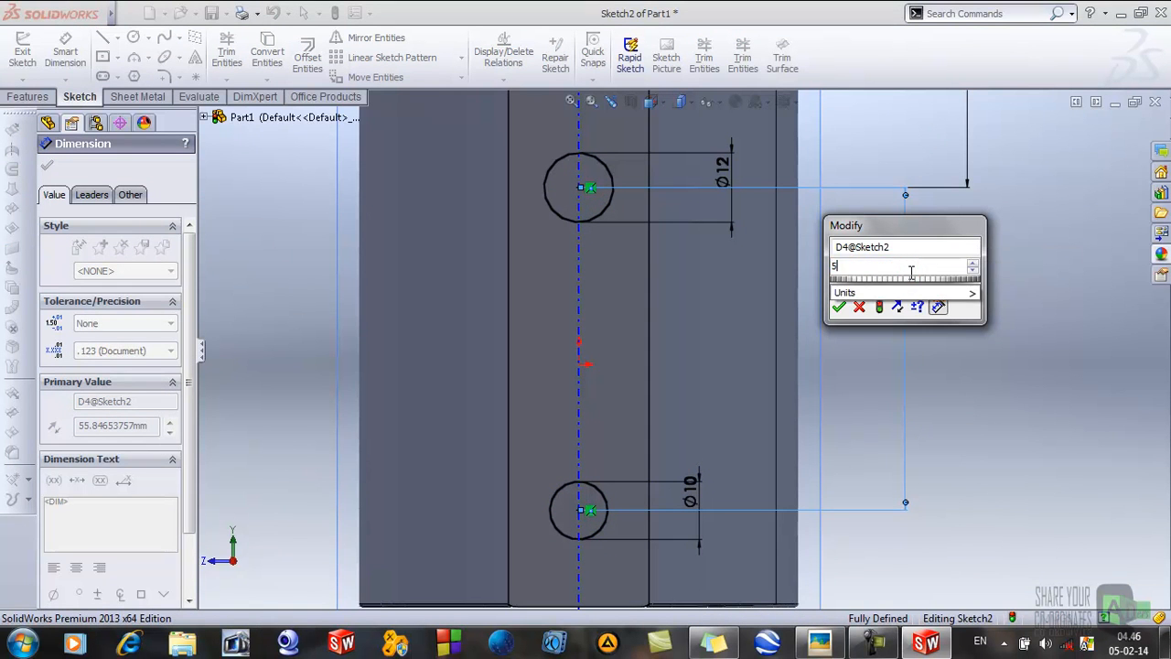
pyautogui.press('Return')
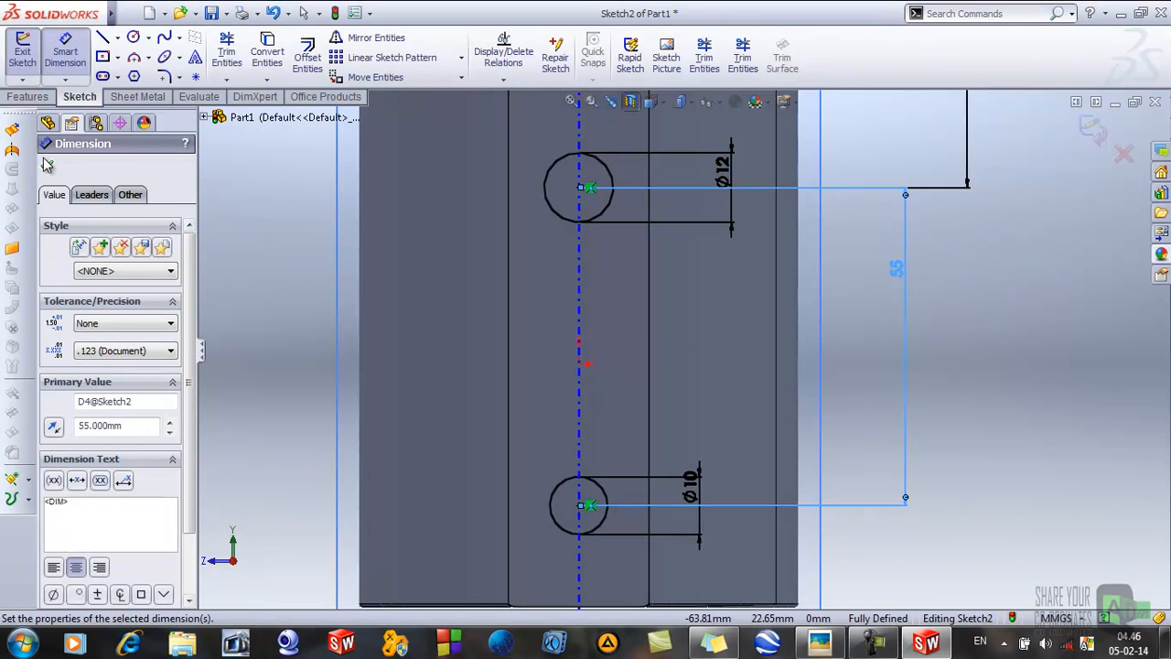
pyautogui.click(48, 165)
pyautogui.press('f')
pyautogui.moveTo(862, 422)
pyautogui.mouseDown(button='middle')
pyautogui.moveTo(928, 419)
pyautogui.moveTo(888, 387)
pyautogui.moveTo(975, 426)
pyautogui.moveTo(764, 336)
pyautogui.moveTo(878, 430)
pyautogui.moveTo(994, 491)
pyautogui.moveTo(954, 482)
pyautogui.moveTo(976, 480)
pyautogui.mouseUp(button='middle')
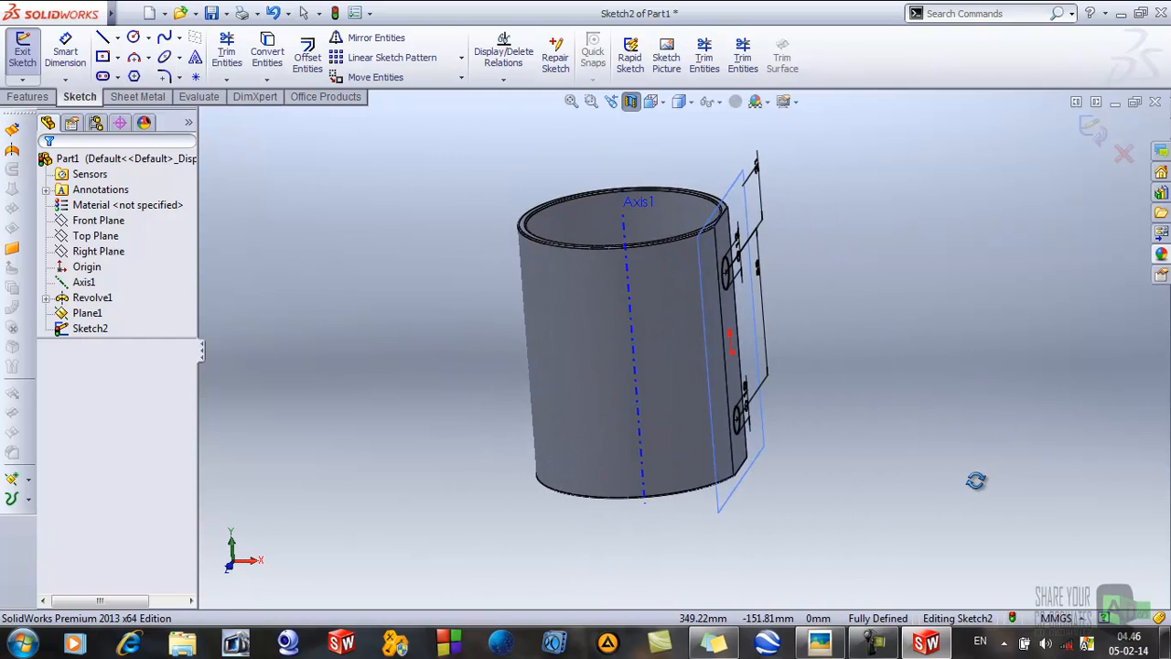
pyautogui.click(23, 58)
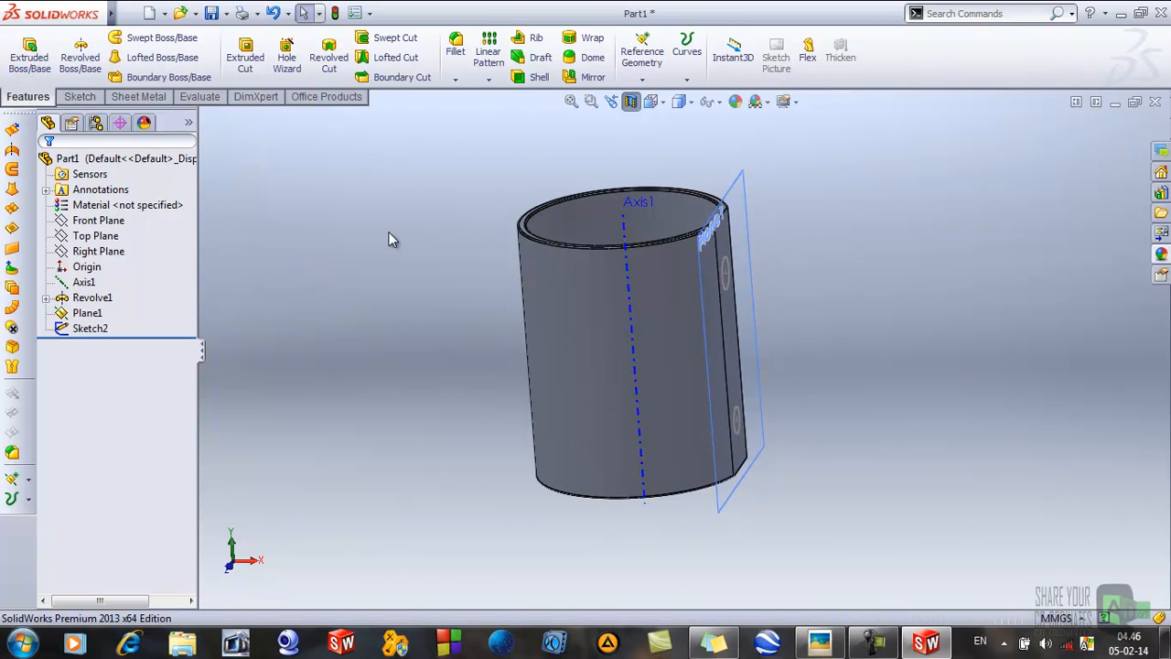
# Step: Start a new sketch on the Front Plane and view the mug from the front
pyautogui.click(108, 225)
pyautogui.click(120, 195)
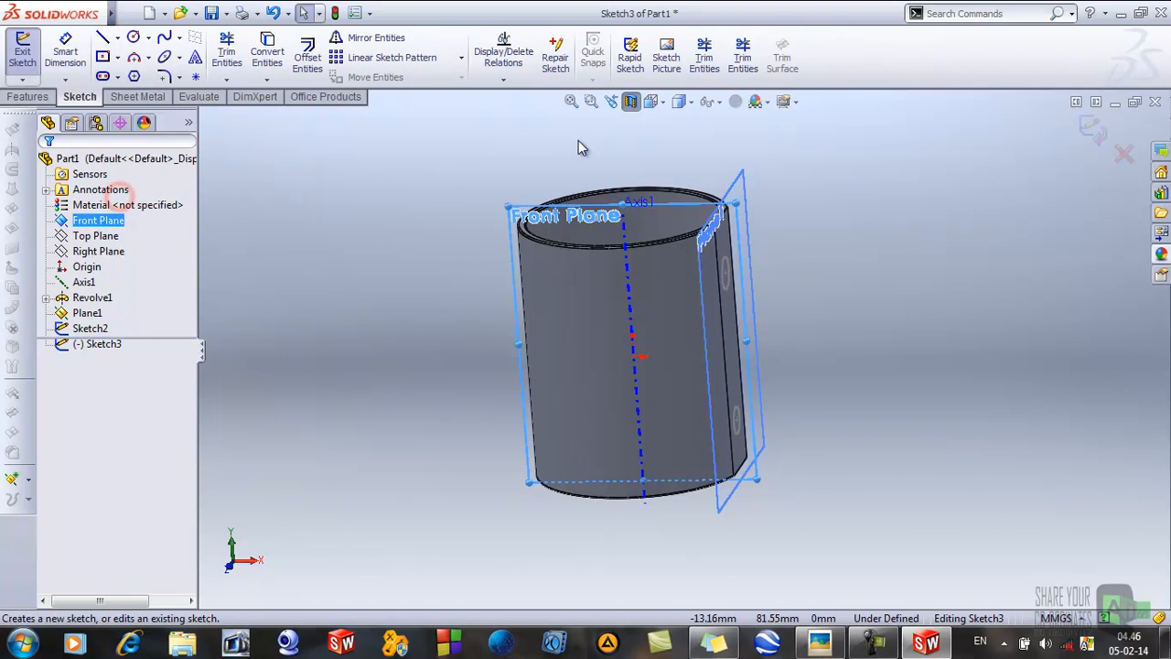
pyautogui.click(656, 101)
pyautogui.click(695, 166)
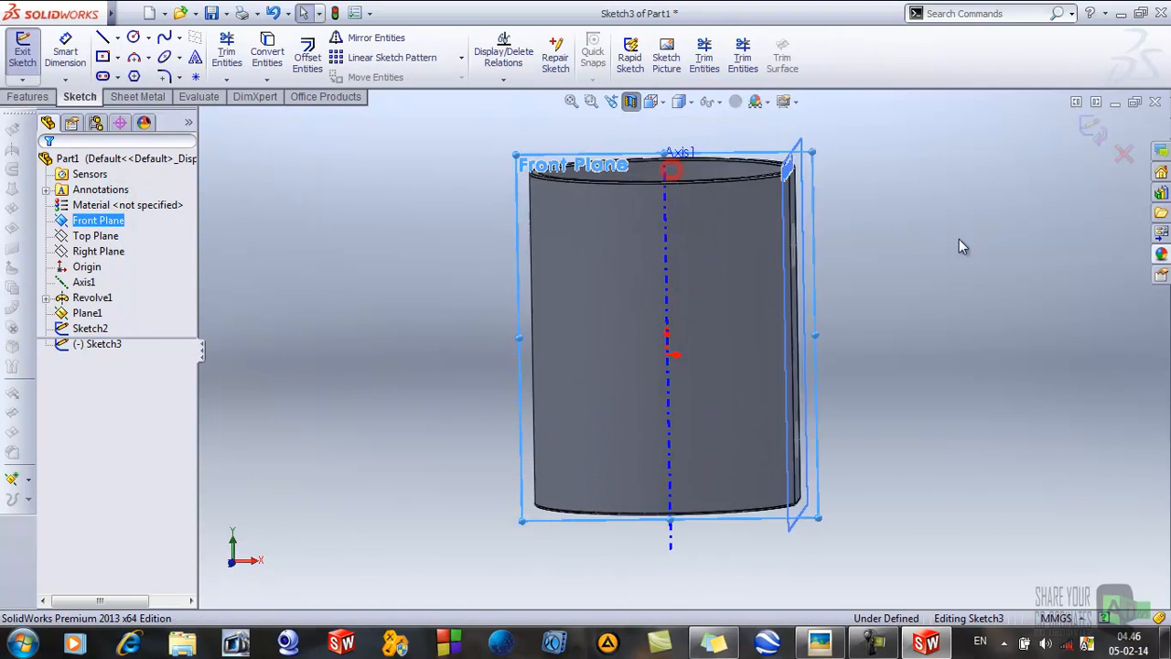
# Step: Sketch the outer handle spline from the upper circle's top through a point about 18 mm outside the mug wall to the lower circle's bottom
pyautogui.click(165, 37)
pyautogui.scroll(-2, 851, 238)
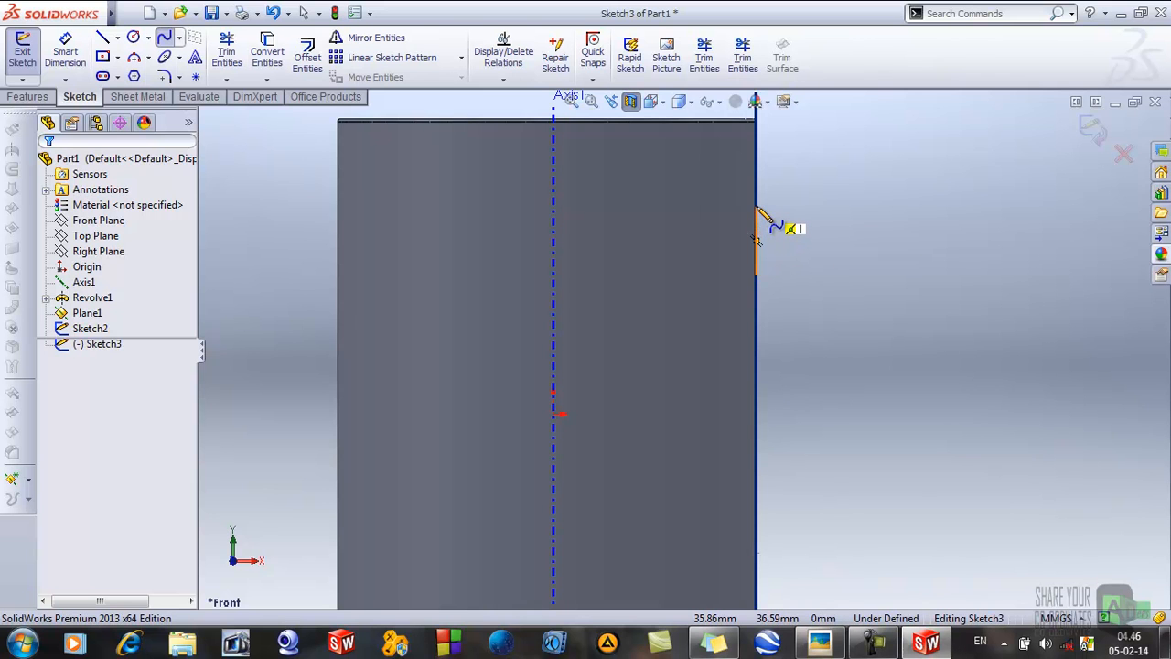
pyautogui.click(756, 237)
pyautogui.scroll(4, 892, 302)
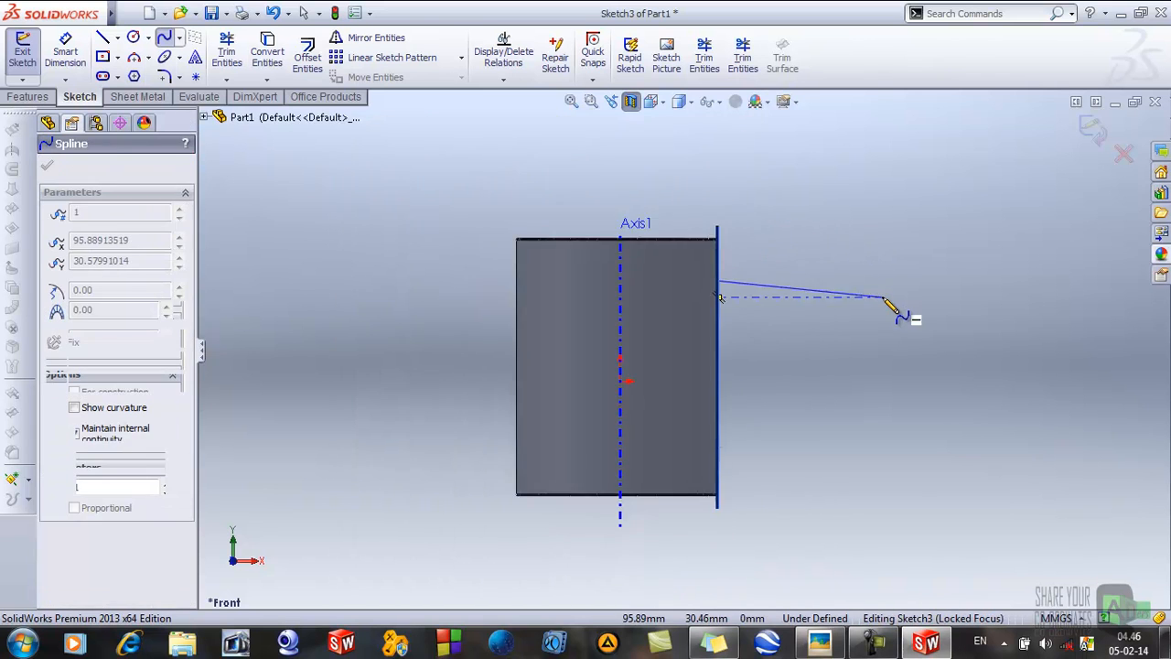
pyautogui.scroll(-3, 805, 366)
pyautogui.scroll(-2, 782, 360)
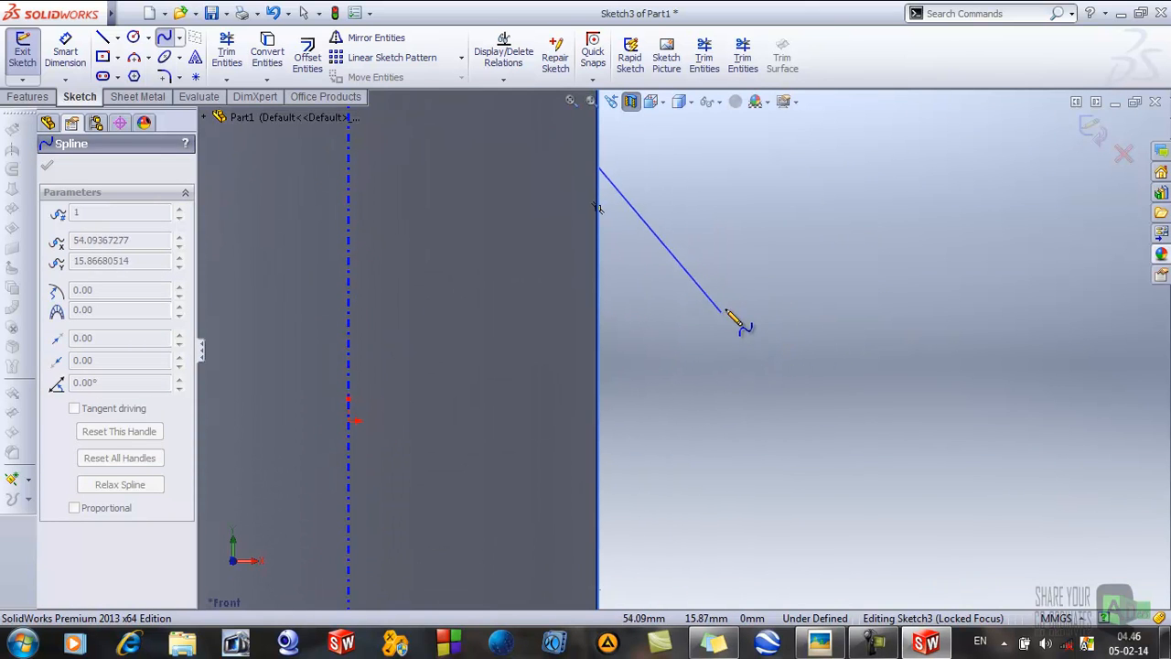
pyautogui.click(729, 307)
pyautogui.scroll(3, 640, 549)
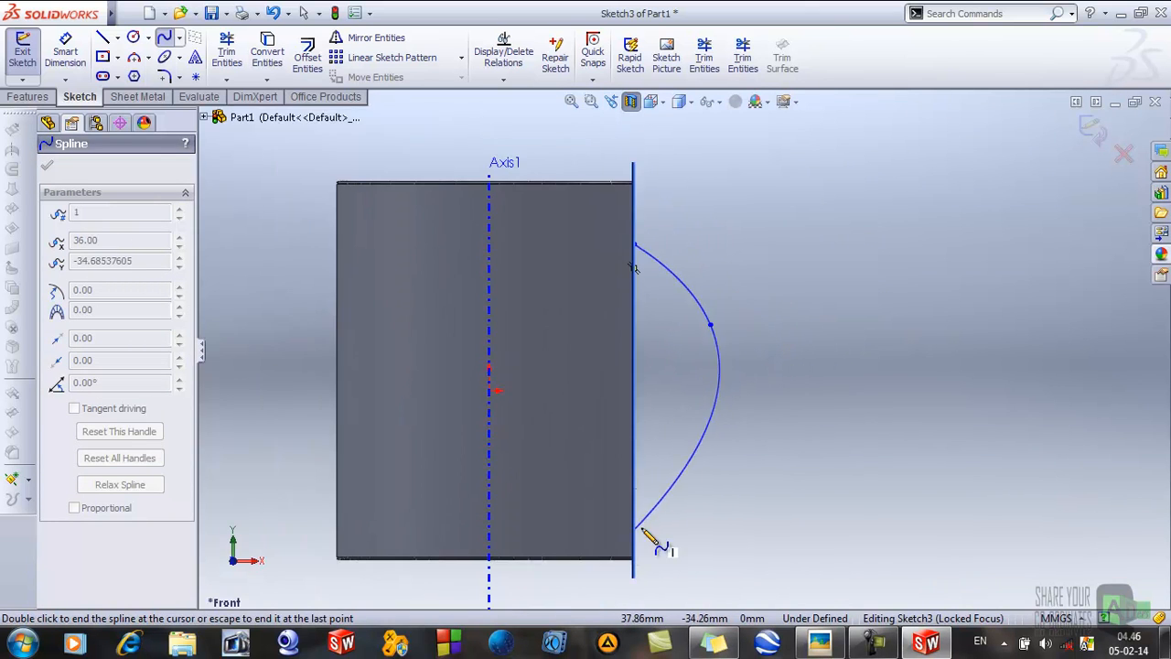
pyautogui.scroll(-2, 650, 513)
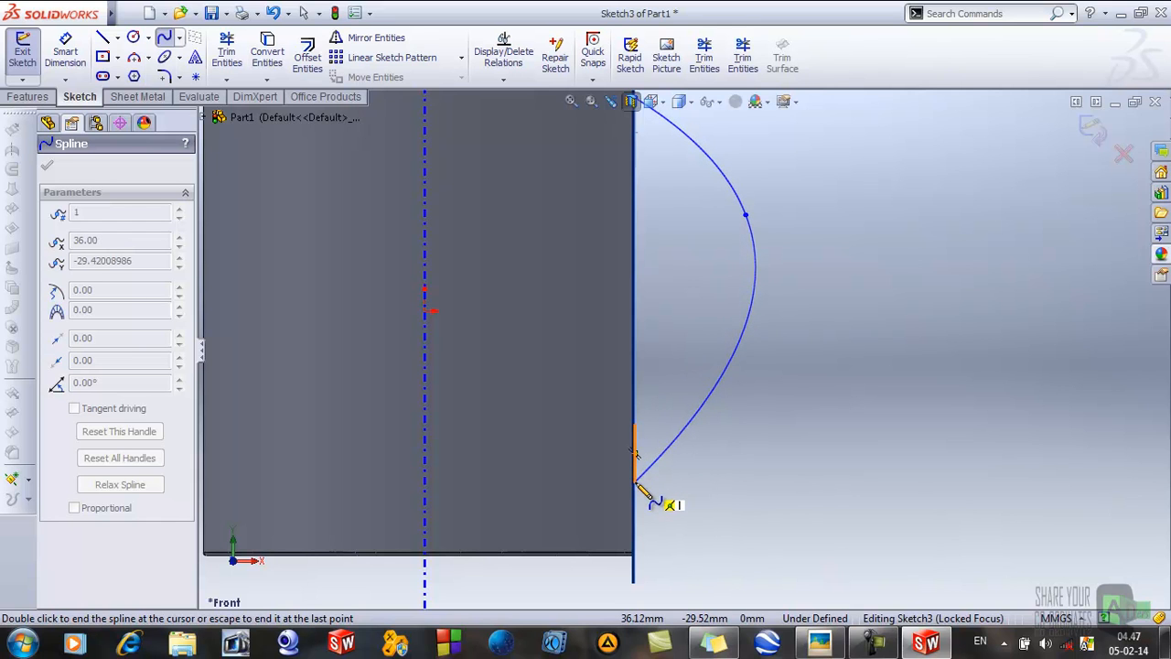
pyautogui.rightClick(634, 481)
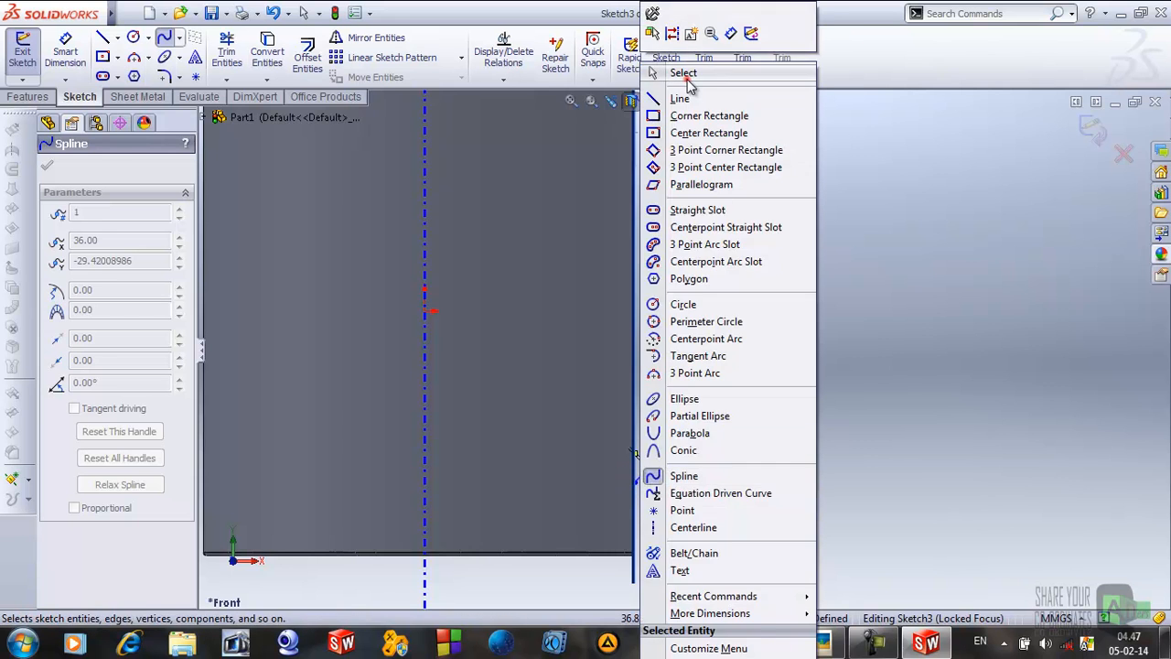
pyautogui.click(683, 73)
pyautogui.scroll(-3, 684, 473)
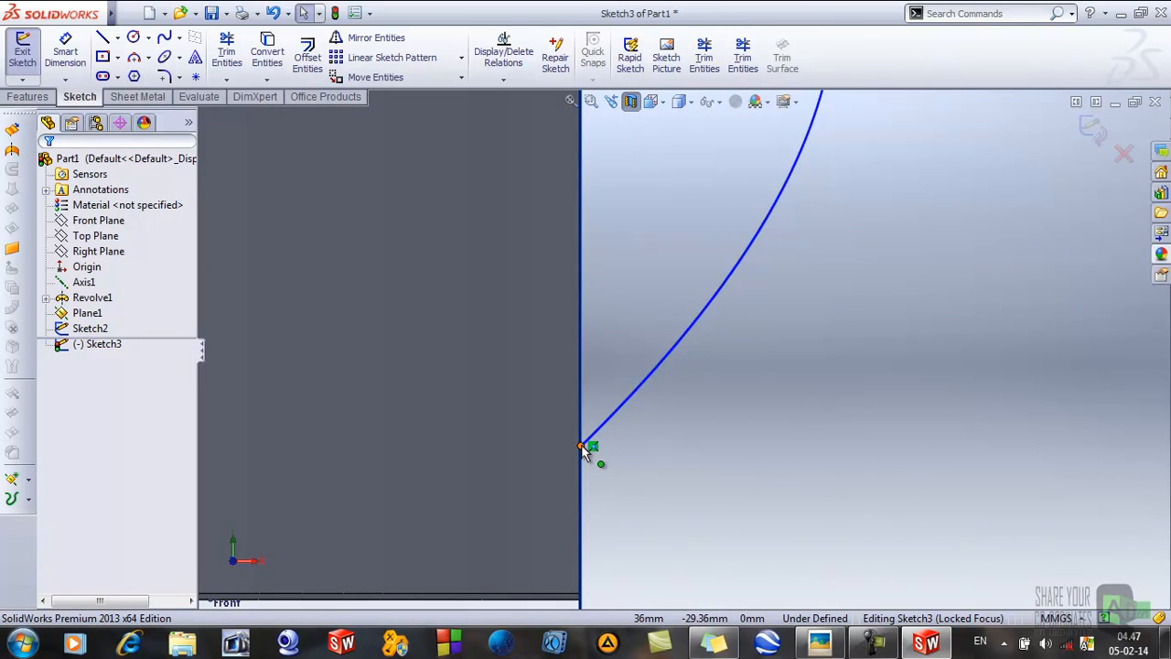
pyautogui.scroll(2, 625, 430)
pyautogui.scroll(3, 667, 289)
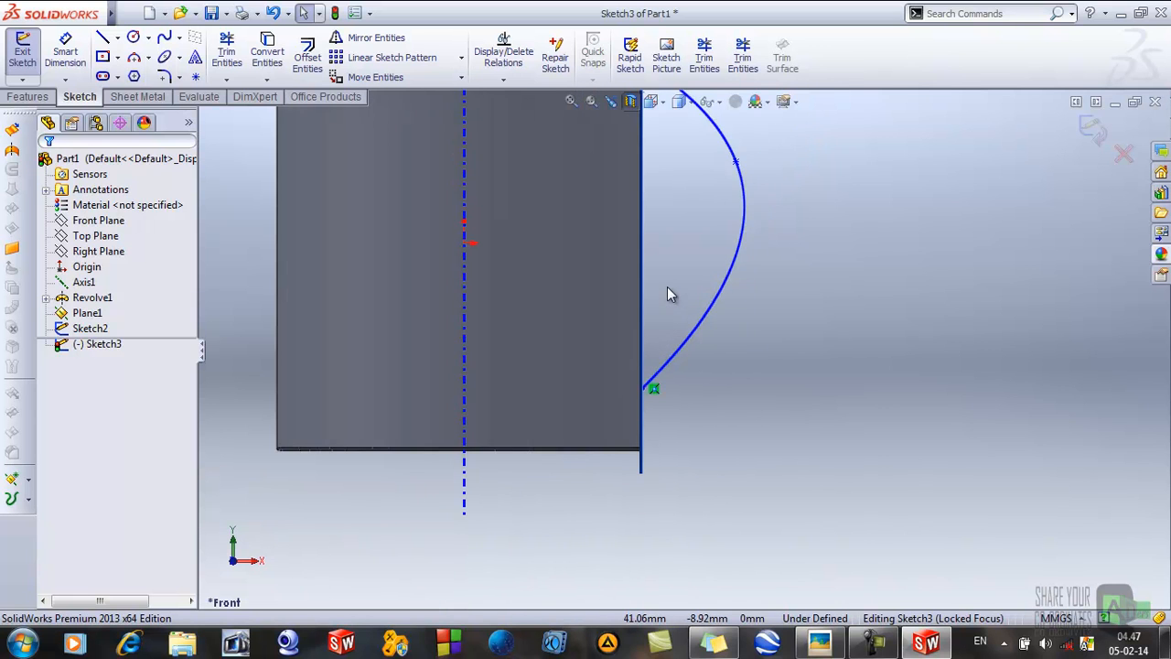
pyautogui.scroll(-2, 671, 276)
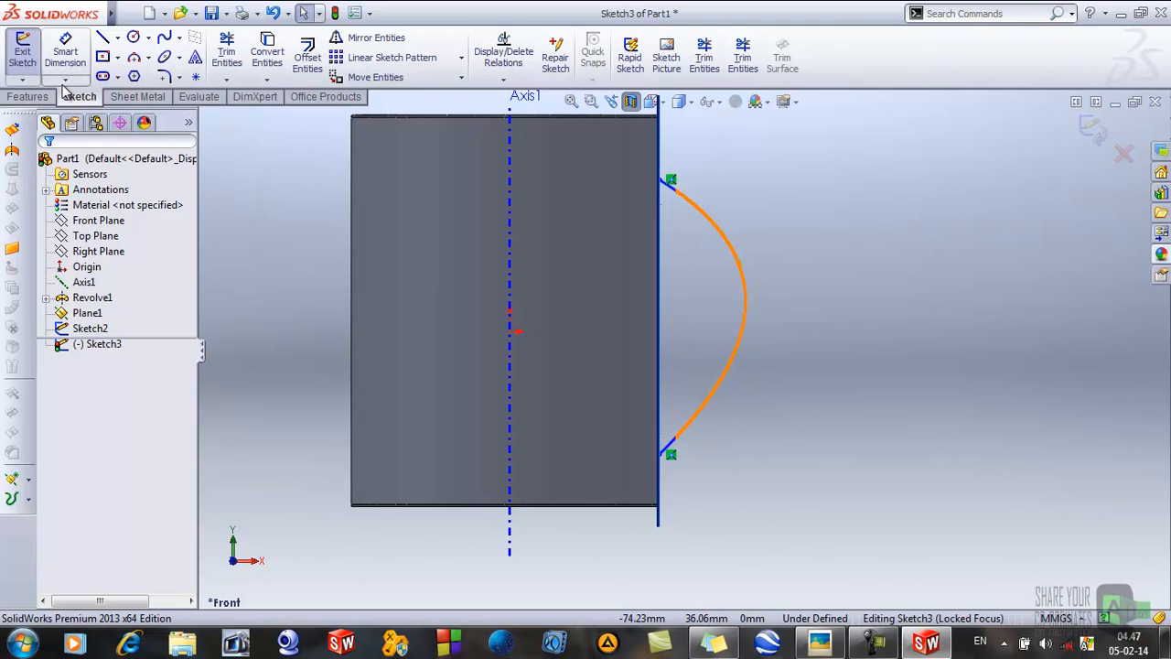
# Step: Sketch the inner handle spline from the upper circle's bottom through one middle point to the lower circle's top
pyautogui.click(164, 38)
pyautogui.scroll(-2, 692, 256)
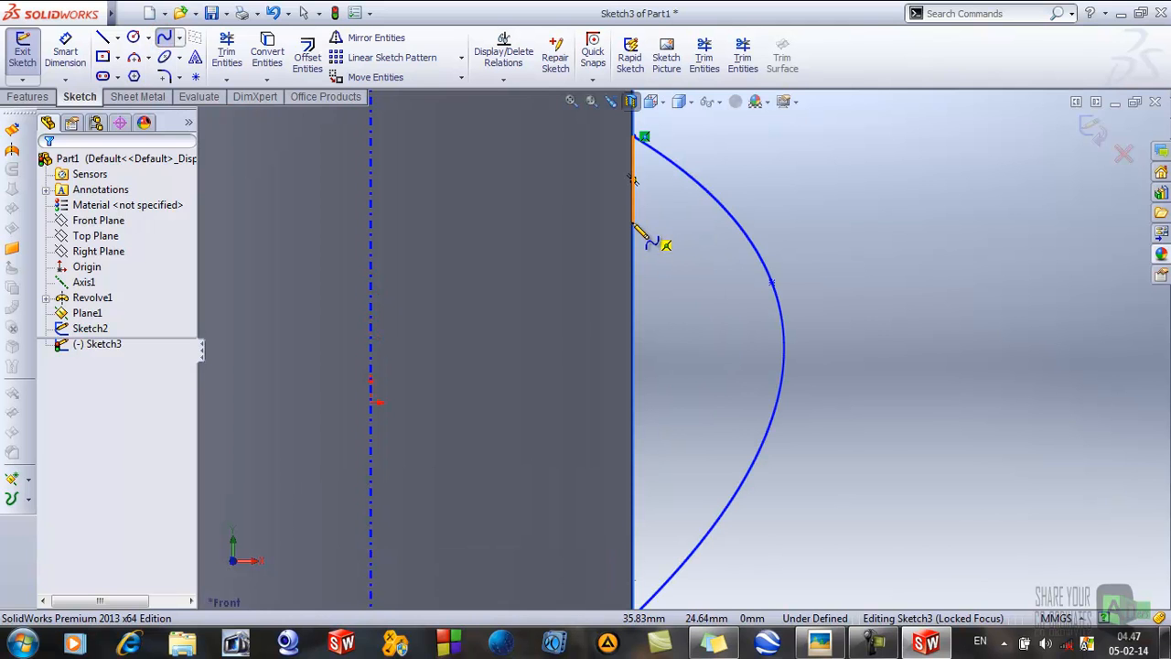
pyautogui.click(635, 225)
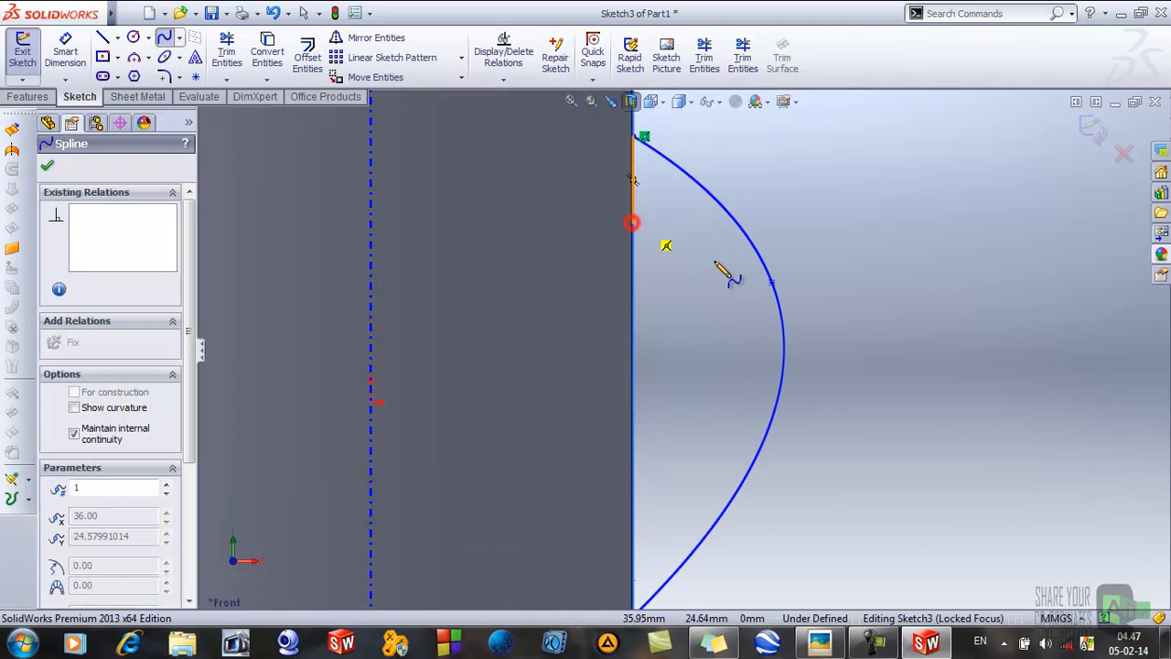
pyautogui.click(715, 349)
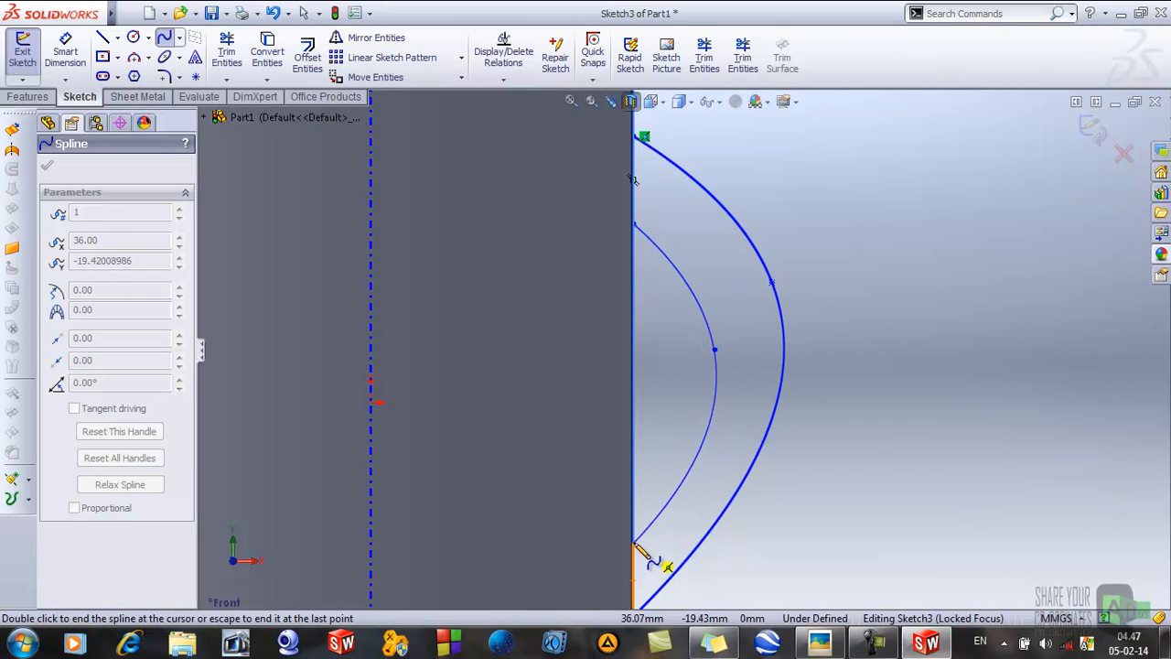
pyautogui.doubleClick(634, 542)
pyautogui.rightClick(633, 544)
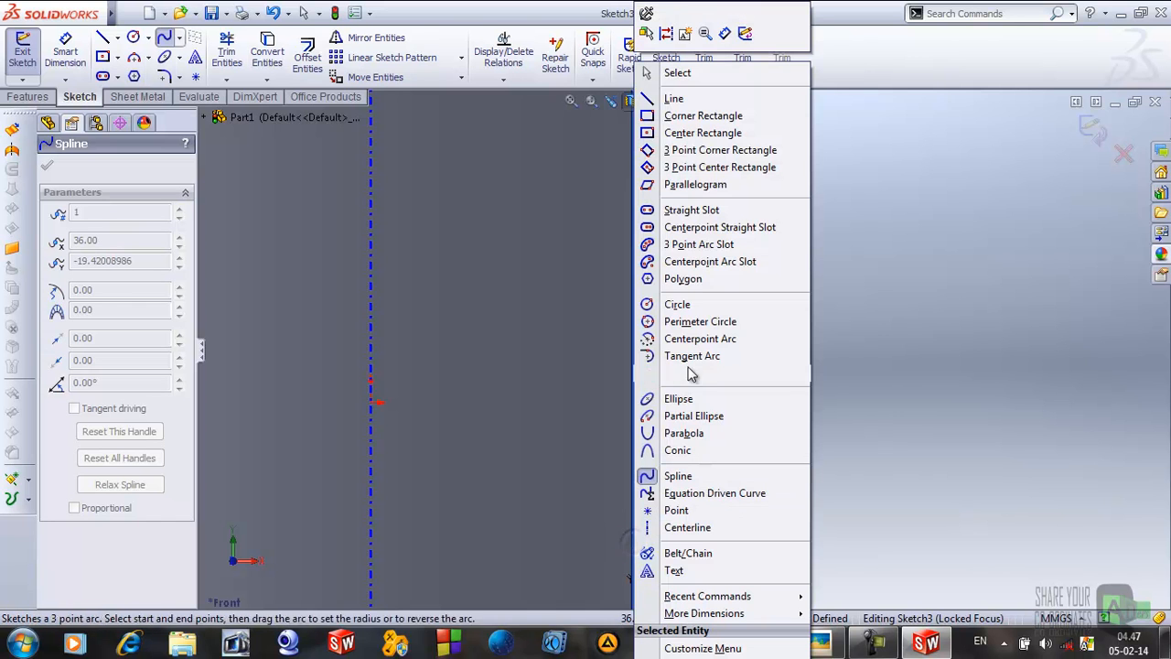
pyautogui.click(661, 72)
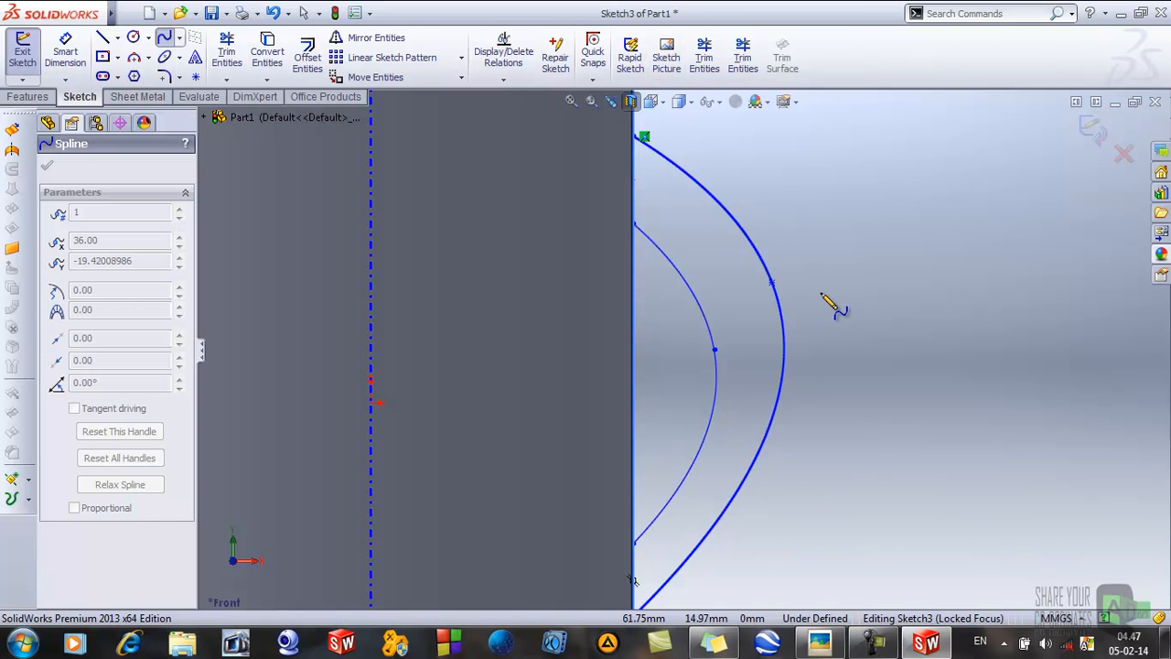
pyautogui.rightClick(701, 517)
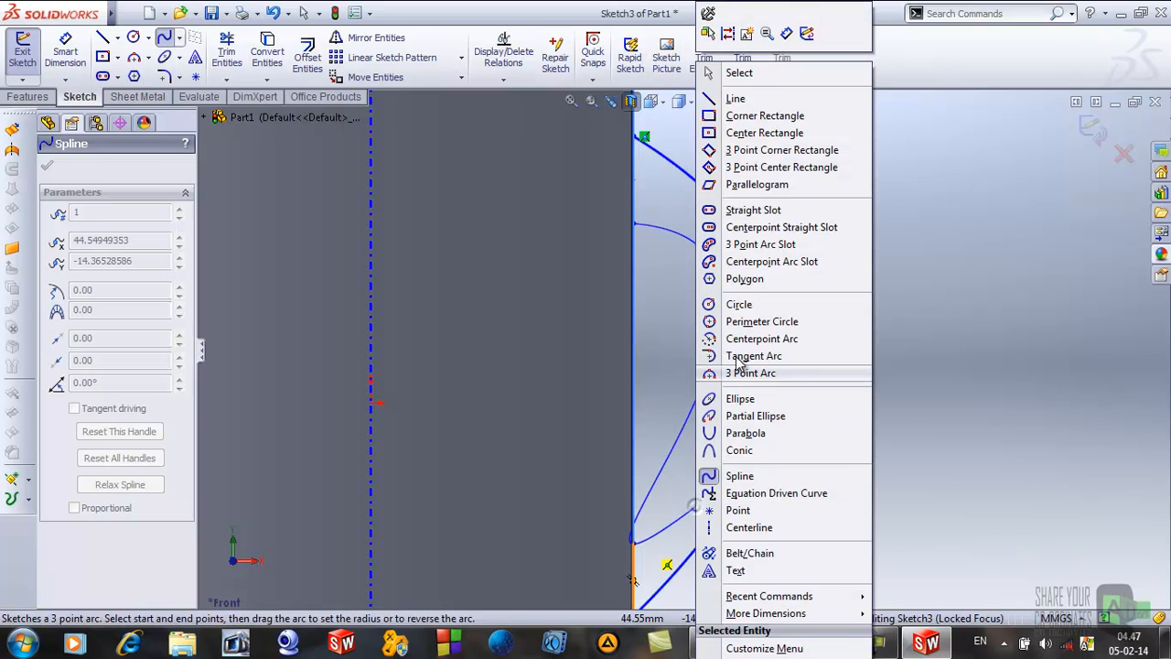
pyautogui.click(749, 77)
pyautogui.scroll(3, 887, 311)
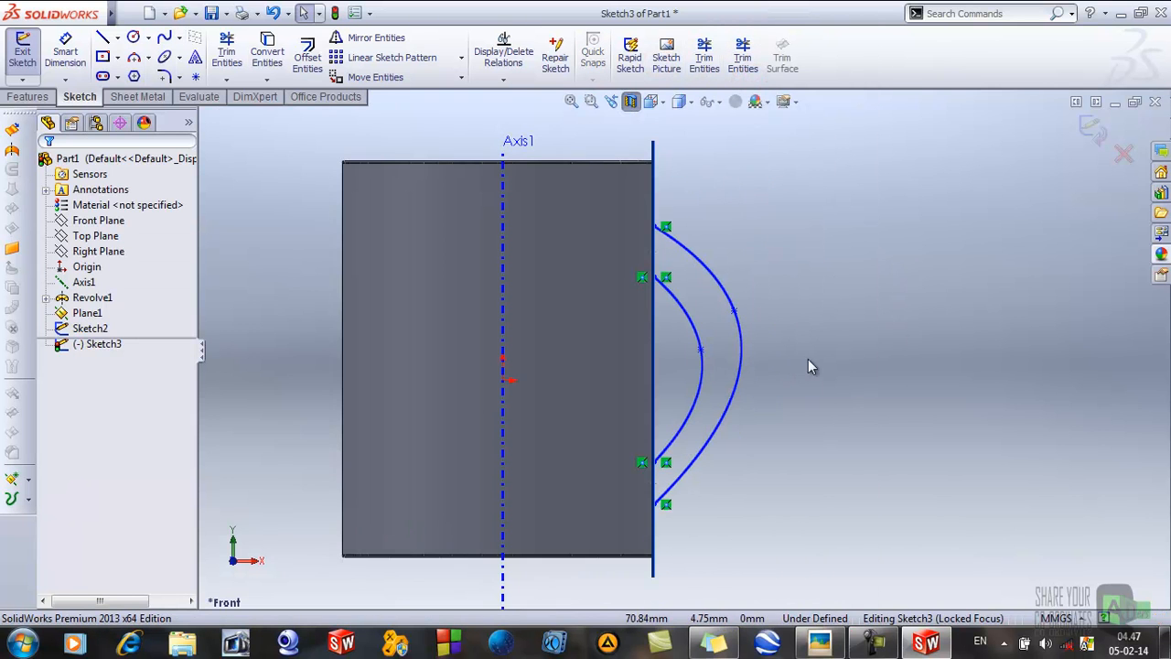
# Step: Move both splines' middle points up and outward, the inner one to about X 53.5, Y 19.6 mm, and exit the sketch
pyautogui.moveTo(738, 316); pyautogui.dragTo(768, 263)
pyautogui.moveTo(702, 357); pyautogui.dragTo(729, 303)
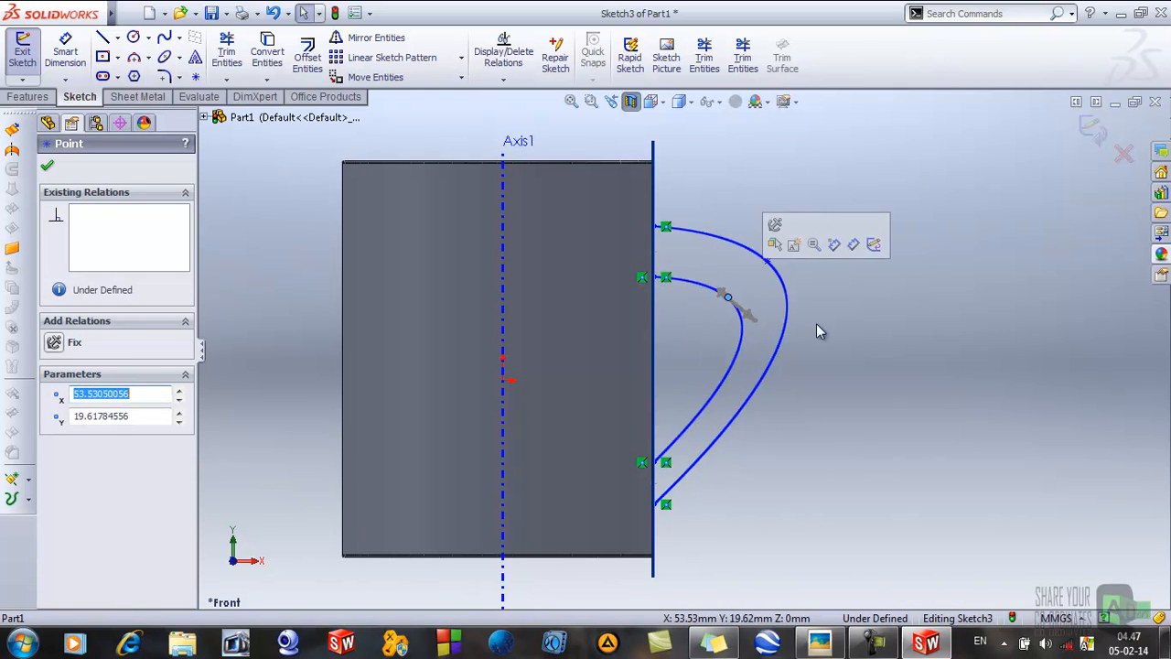
pyautogui.click(729, 302)
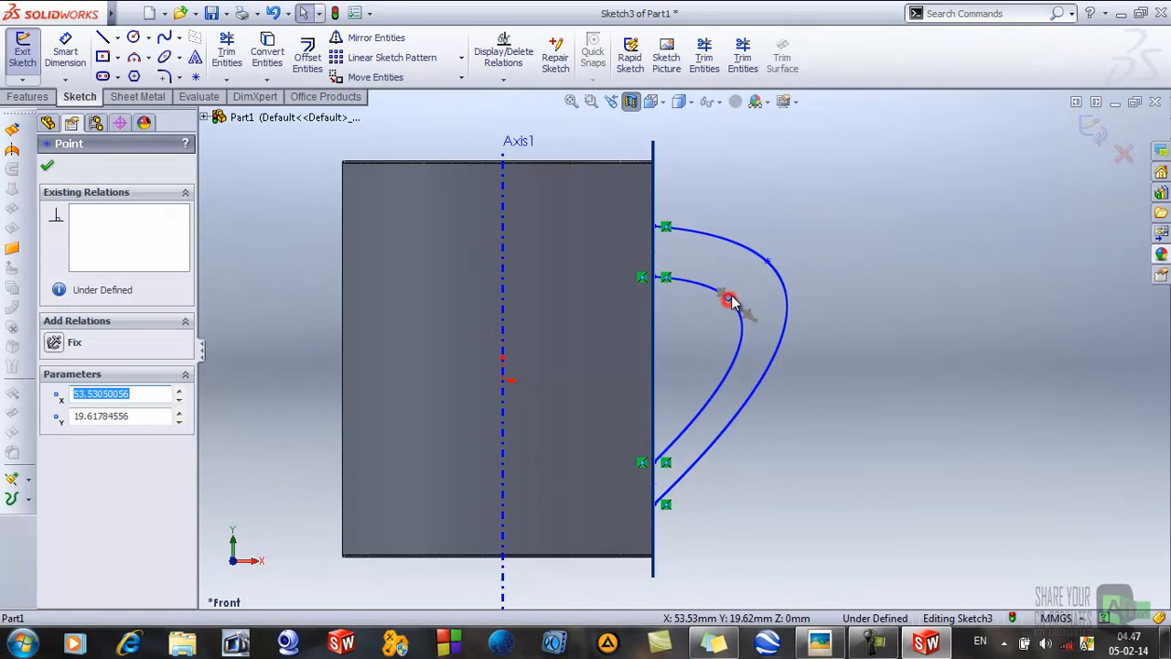
pyautogui.click(842, 314)
pyautogui.scroll(2, 845, 314)
pyautogui.moveTo(833, 349); pyautogui.dragTo(752, 373, button='middle')
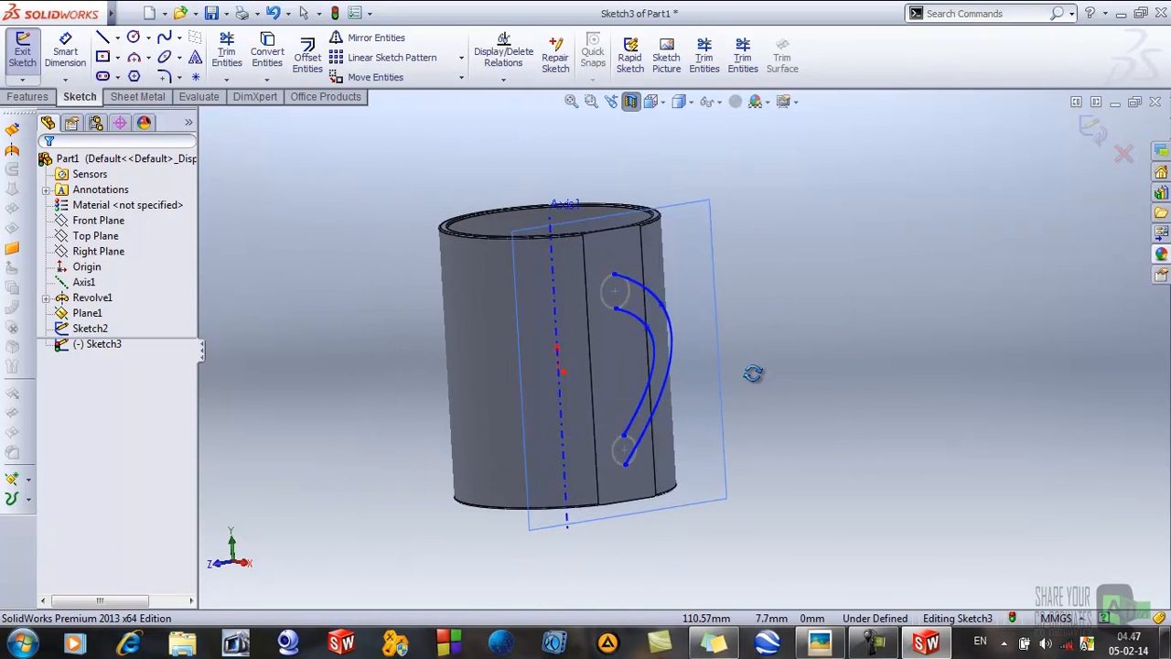
pyautogui.click(1092, 129)
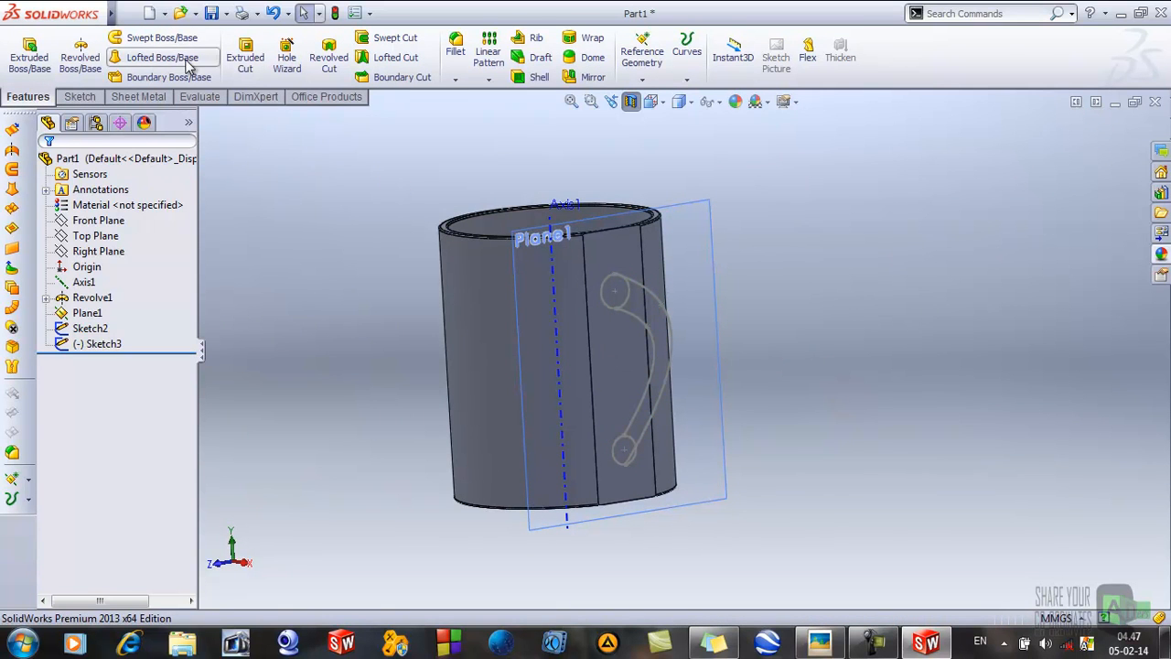
# Step: Start a Lofted Boss/Base and pick the upper and lower circles as closed-loop profiles
pyautogui.click(154, 59)
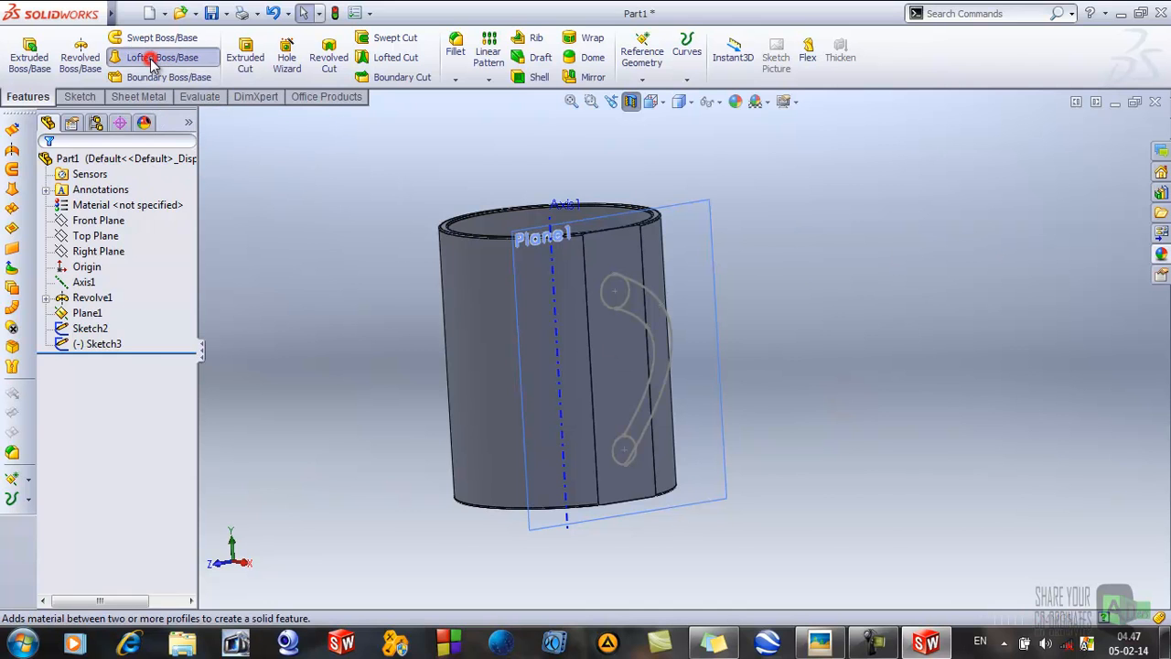
pyautogui.scroll(-2, 555, 346)
pyautogui.scroll(-1, 555, 346)
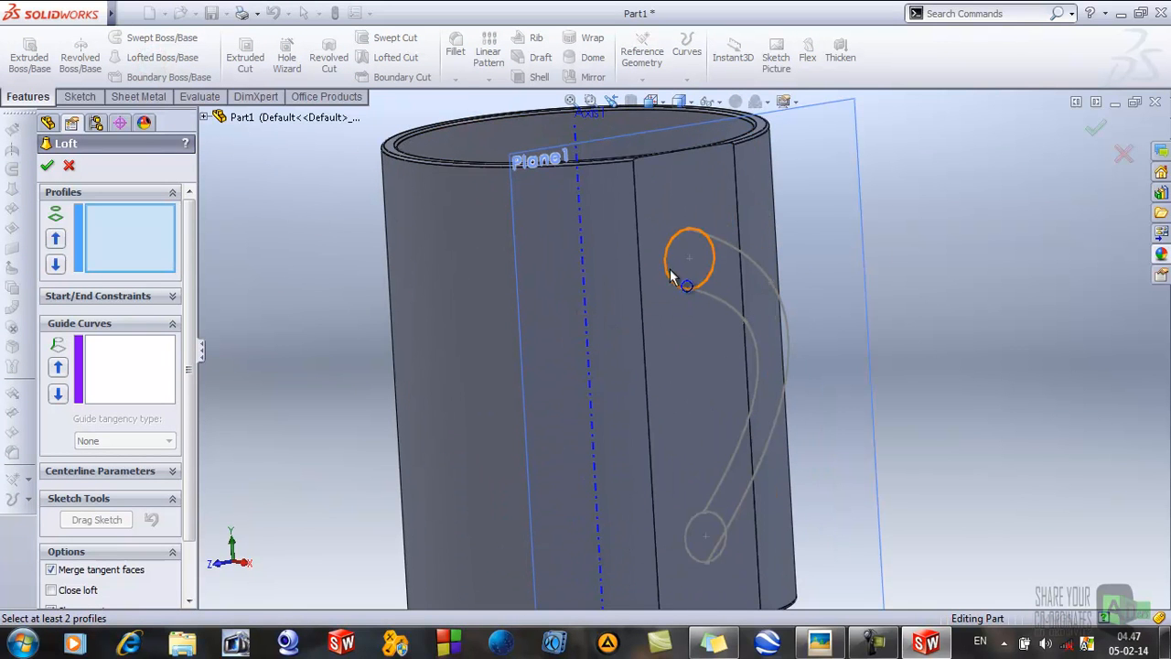
pyautogui.click(669, 271)
pyautogui.click(712, 223)
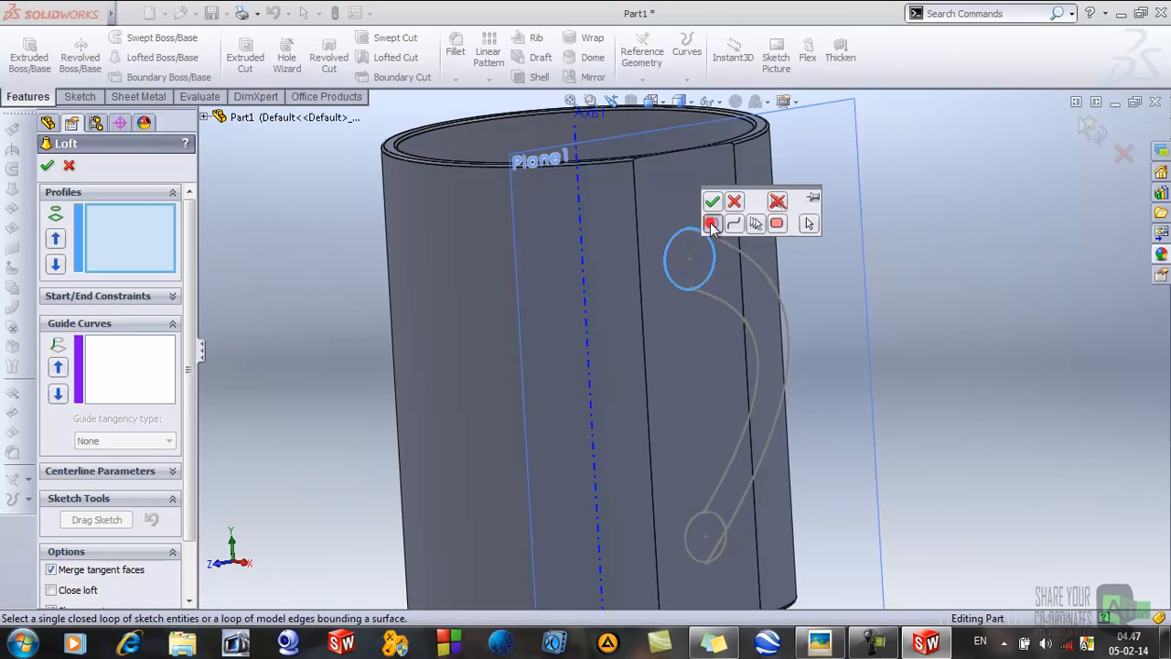
pyautogui.click(713, 200)
pyautogui.click(704, 538)
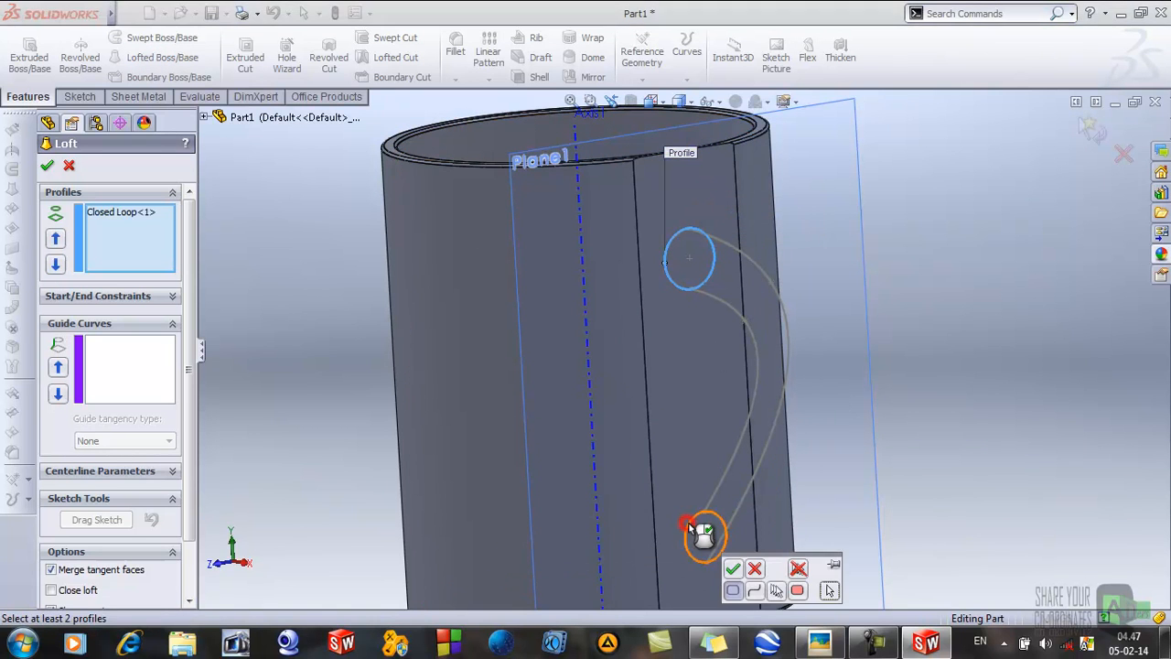
pyautogui.click(734, 568)
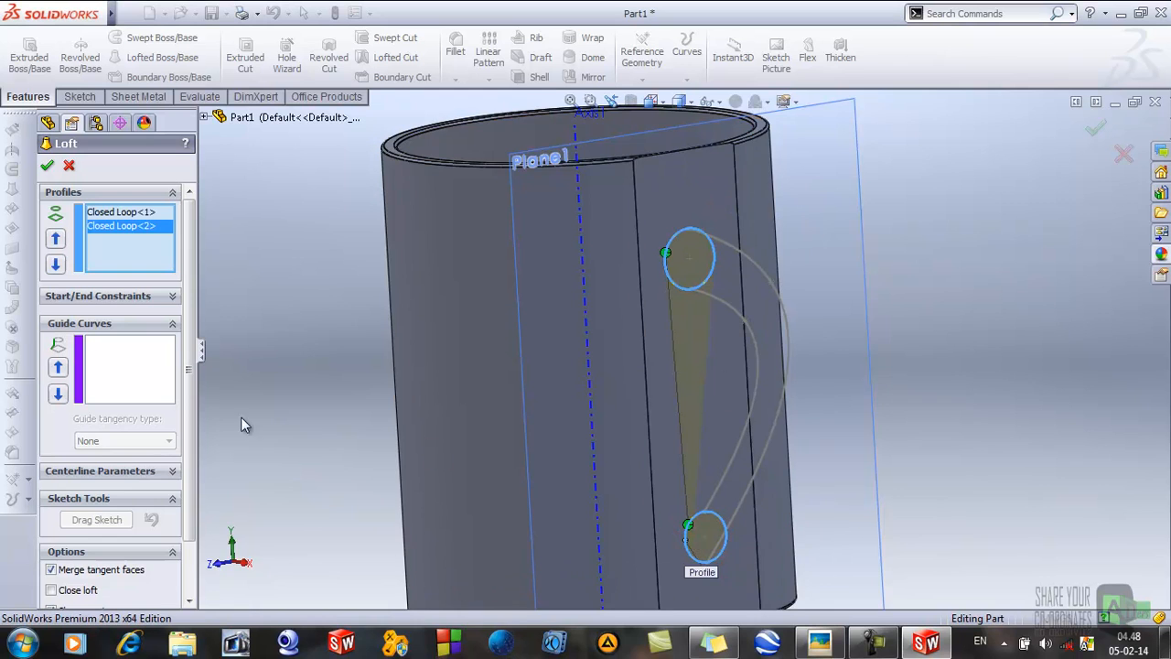
# Step: Add the outer and inner splines as open-loop guide curves and create the handle loft
pyautogui.click(119, 369)
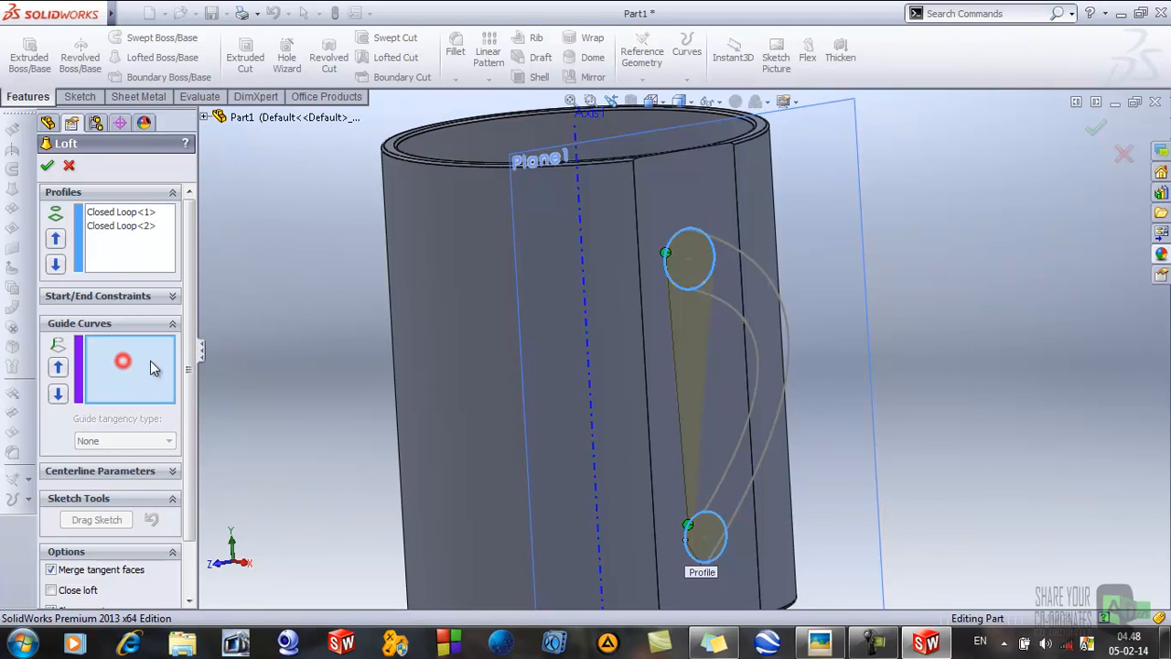
pyautogui.click(781, 297)
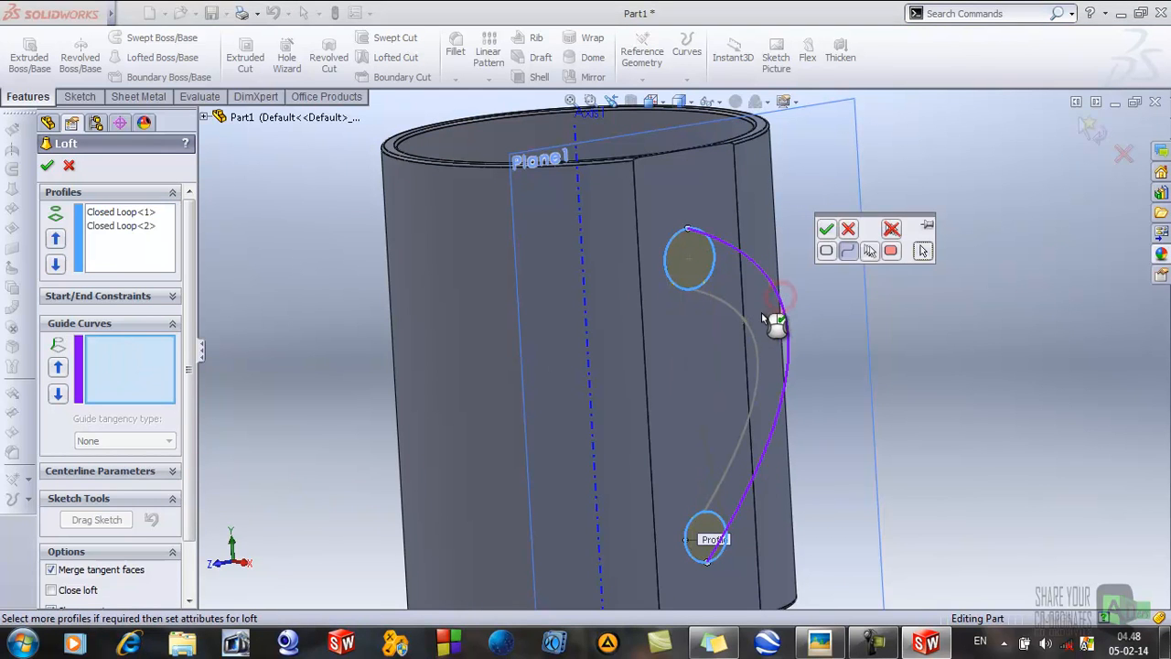
pyautogui.click(827, 228)
pyautogui.click(746, 332)
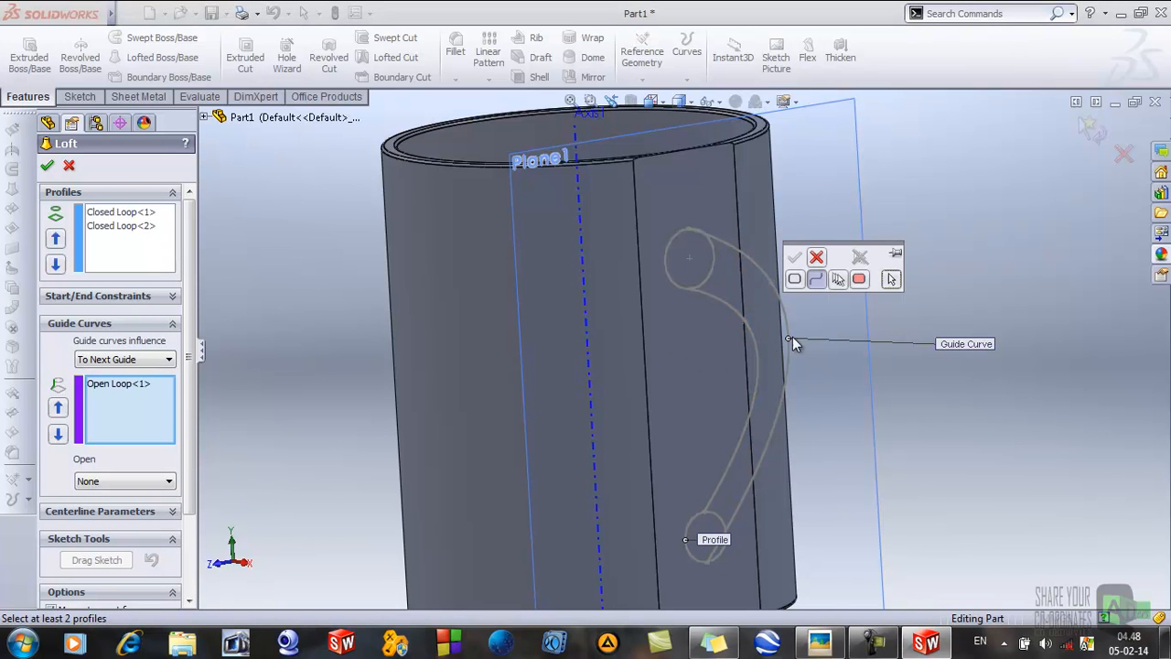
pyautogui.click(813, 280)
pyautogui.click(760, 329)
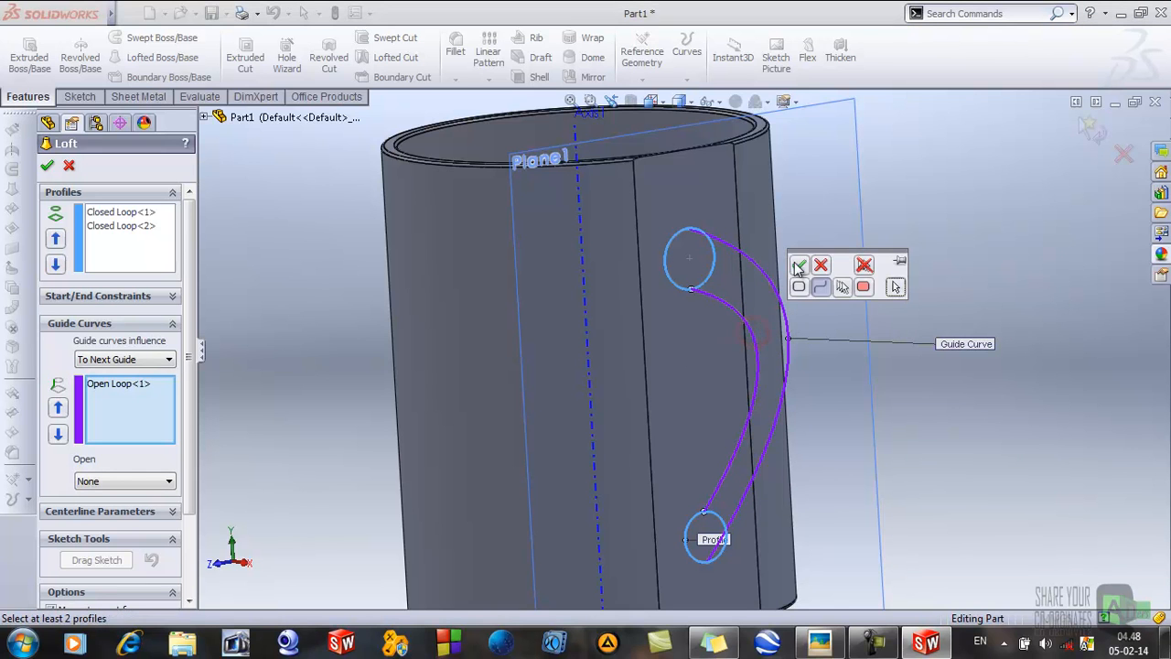
pyautogui.click(798, 266)
pyautogui.press('f')
pyautogui.moveTo(857, 394); pyautogui.dragTo(924, 417, button='middle')
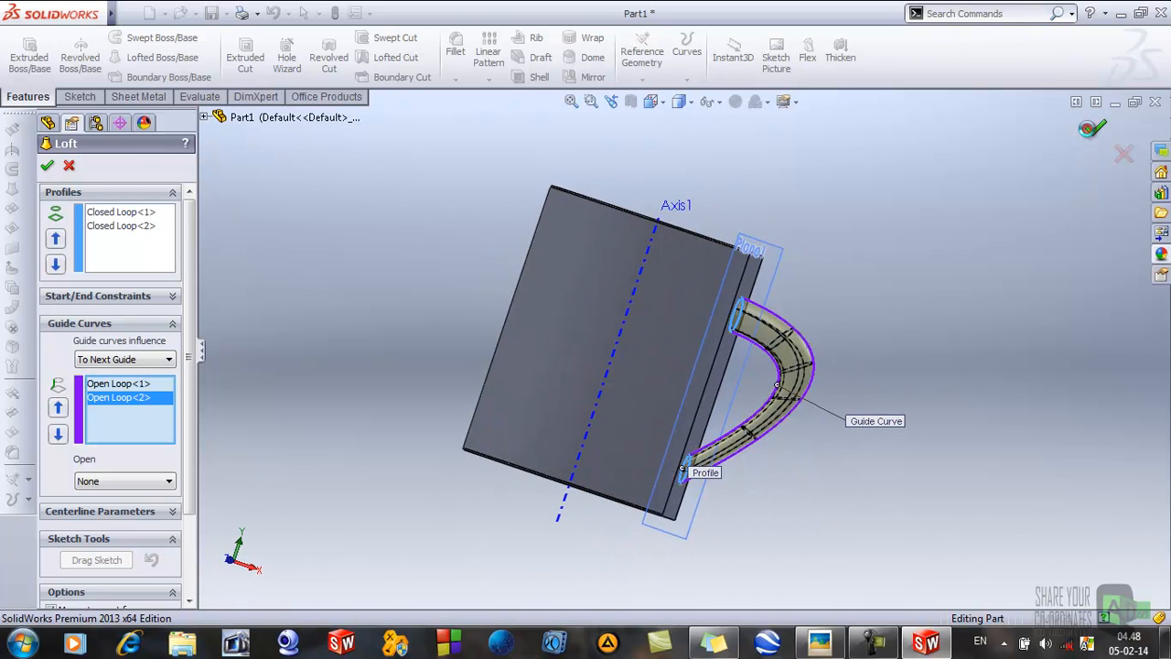
pyautogui.click(1088, 129)
# Step: Turn off the section view and hide Plane1
pyautogui.scroll(2, 942, 322)
pyautogui.moveTo(839, 362); pyautogui.dragTo(749, 286, button='middle')
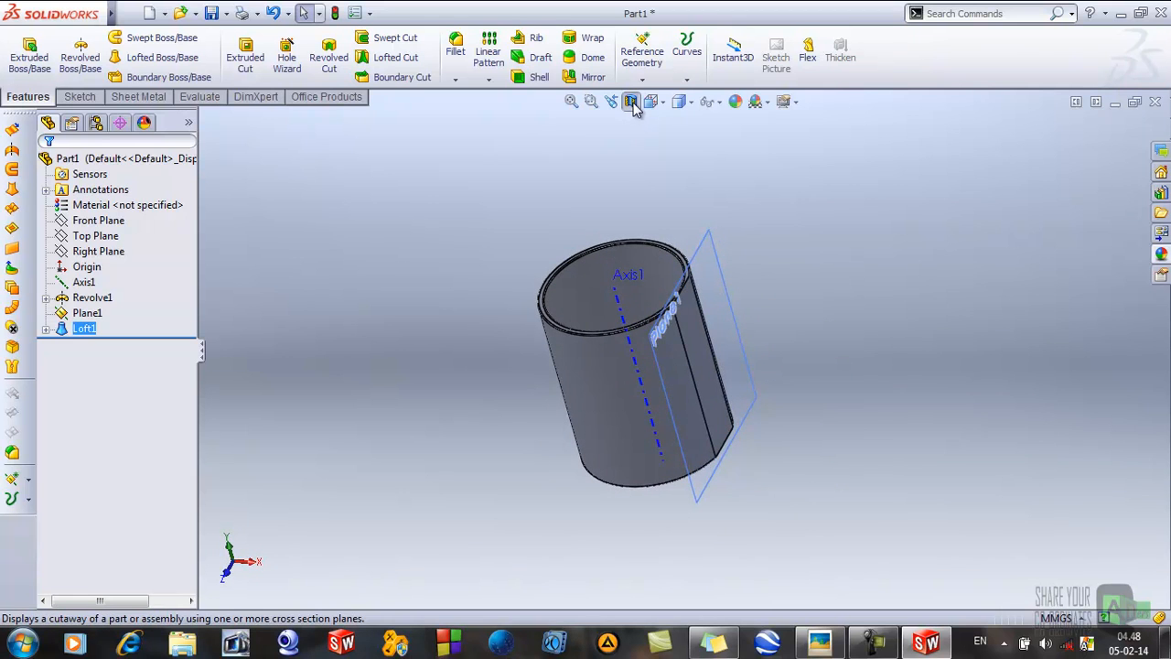
pyautogui.click(631, 103)
pyautogui.moveTo(757, 419); pyautogui.dragTo(773, 347, button='middle')
pyautogui.click(754, 302)
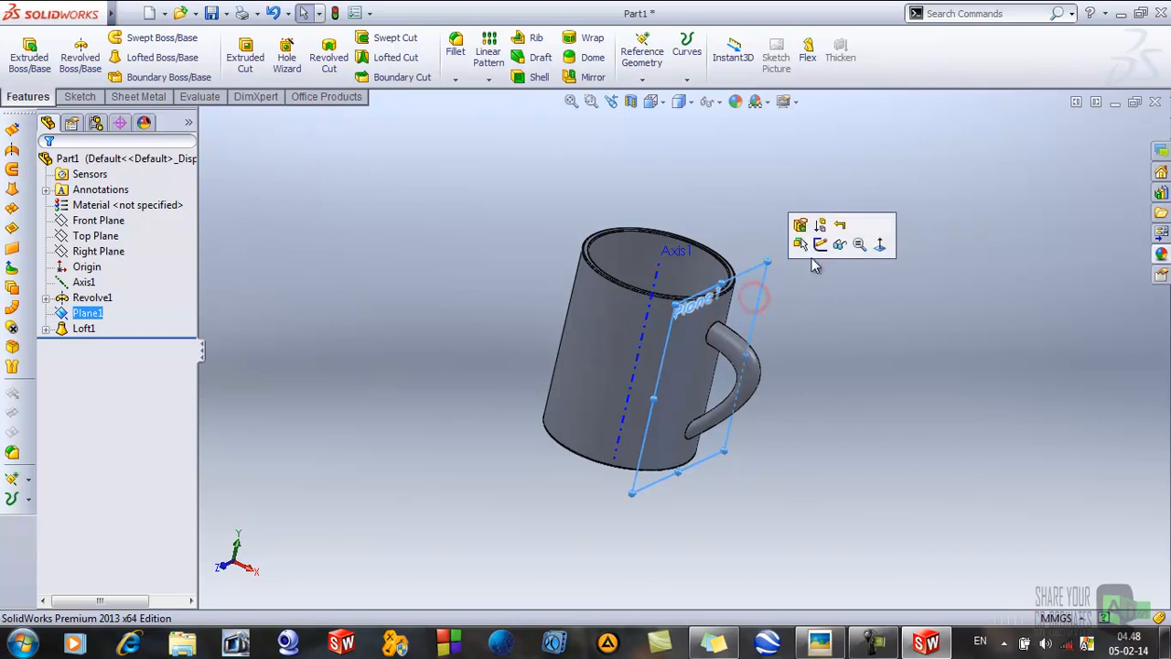
pyautogui.click(839, 244)
pyautogui.moveTo(806, 313); pyautogui.dragTo(719, 364, button='middle')
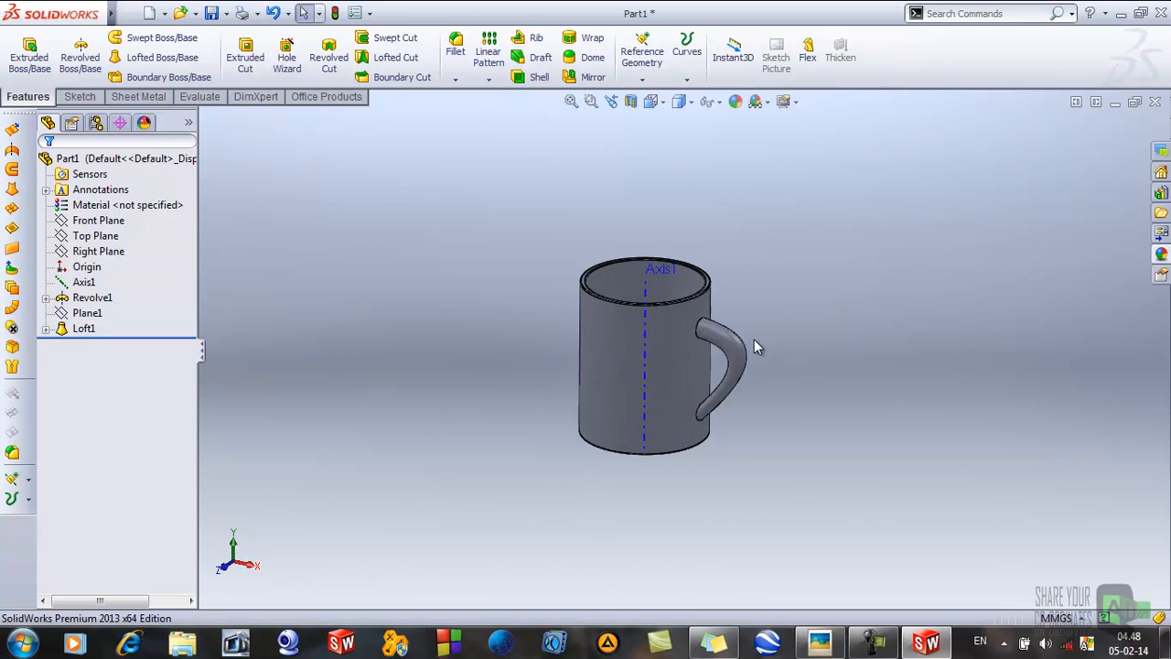
# Step: Create a reference plane parallel to the Front Plane, offset 45 mm toward the front of the mug
pyautogui.scroll(-2, 718, 365)
pyautogui.click(108, 222)
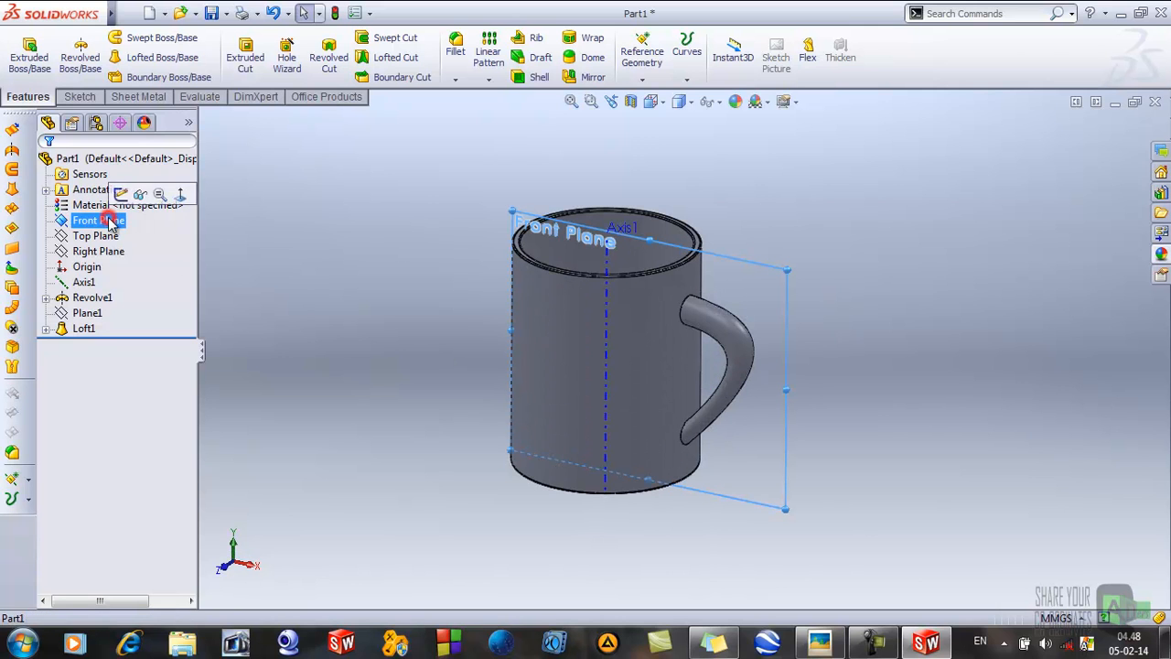
pyautogui.click(638, 61)
pyautogui.click(657, 97)
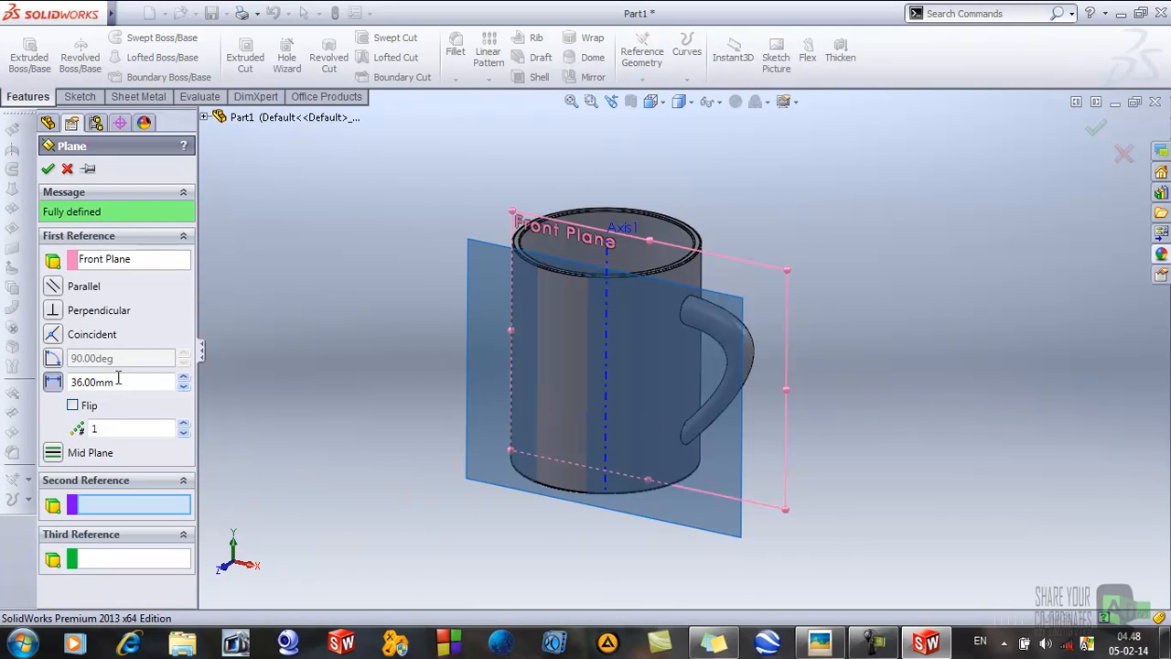
pyautogui.doubleClick(121, 383)
pyautogui.write('40')
pyautogui.press('Return')
pyautogui.moveTo(116, 383); pyautogui.dragTo(28, 399)
pyautogui.write('45')
pyautogui.press('Return')
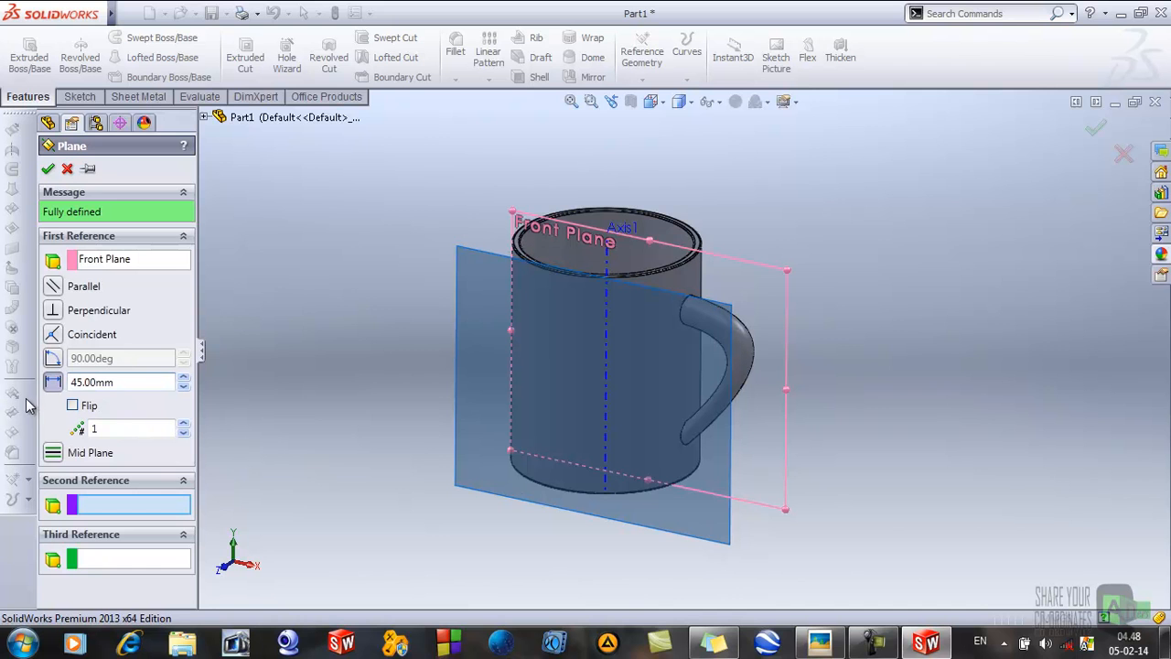
pyautogui.click(47, 169)
pyautogui.click(985, 494)
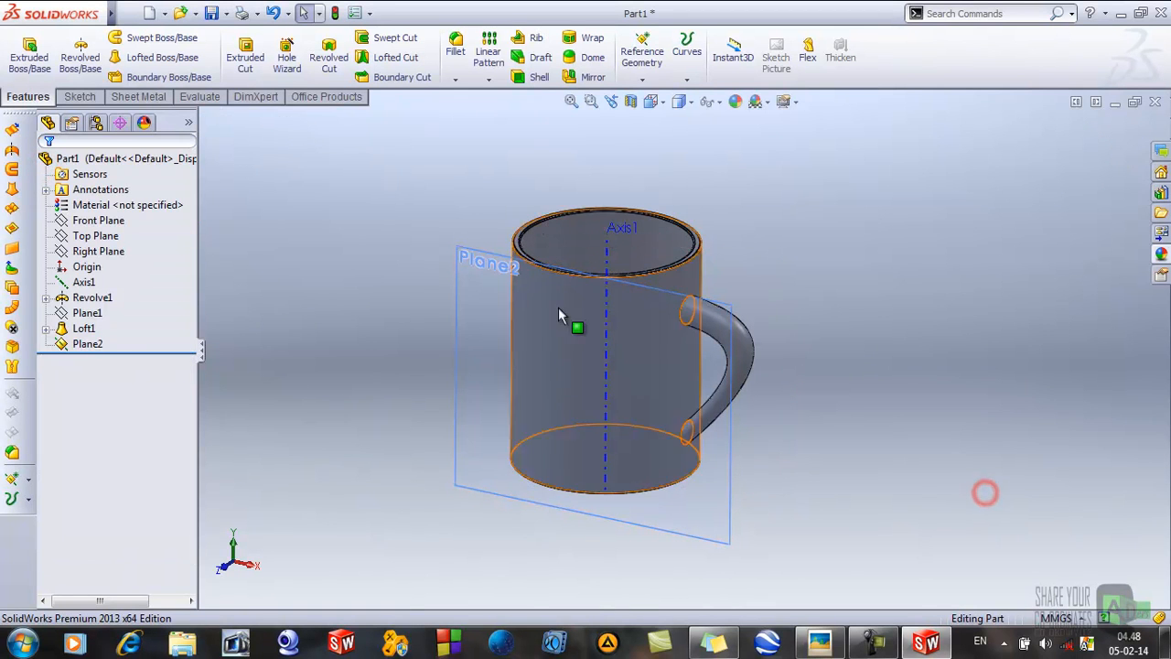
# Step: Start a sketch on the new offset plane, viewed from the front, and check the reference mug picture in Picasa Photo Viewer
pyautogui.click(474, 275)
pyautogui.click(548, 220)
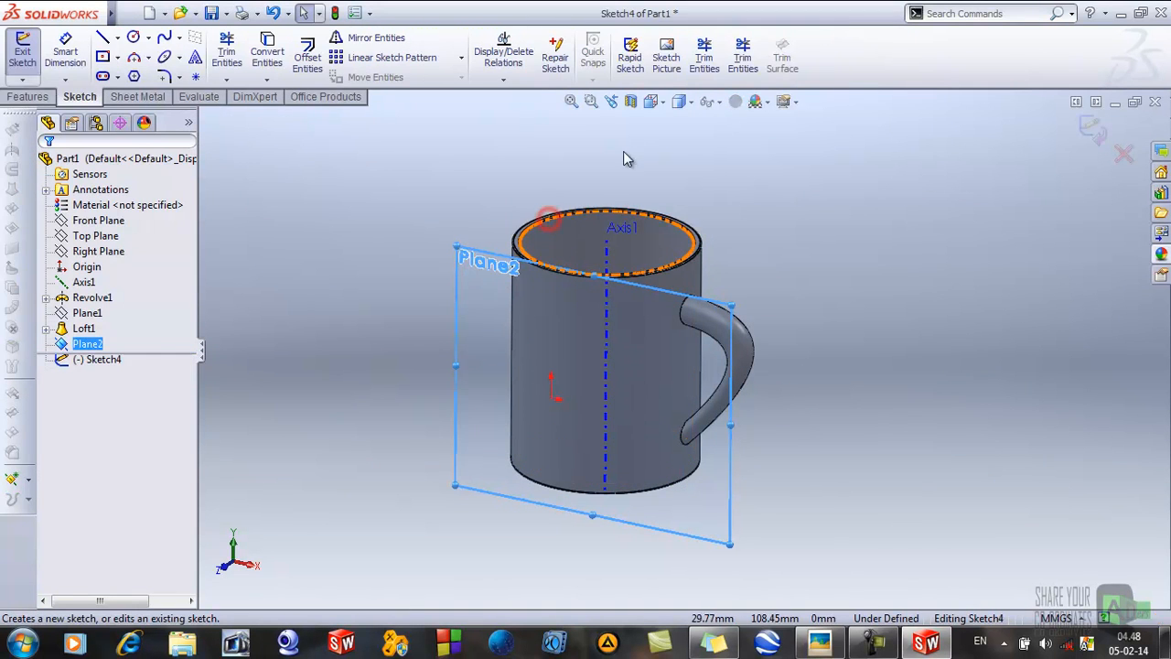
pyautogui.click(651, 101)
pyautogui.click(747, 189)
pyautogui.click(1036, 340)
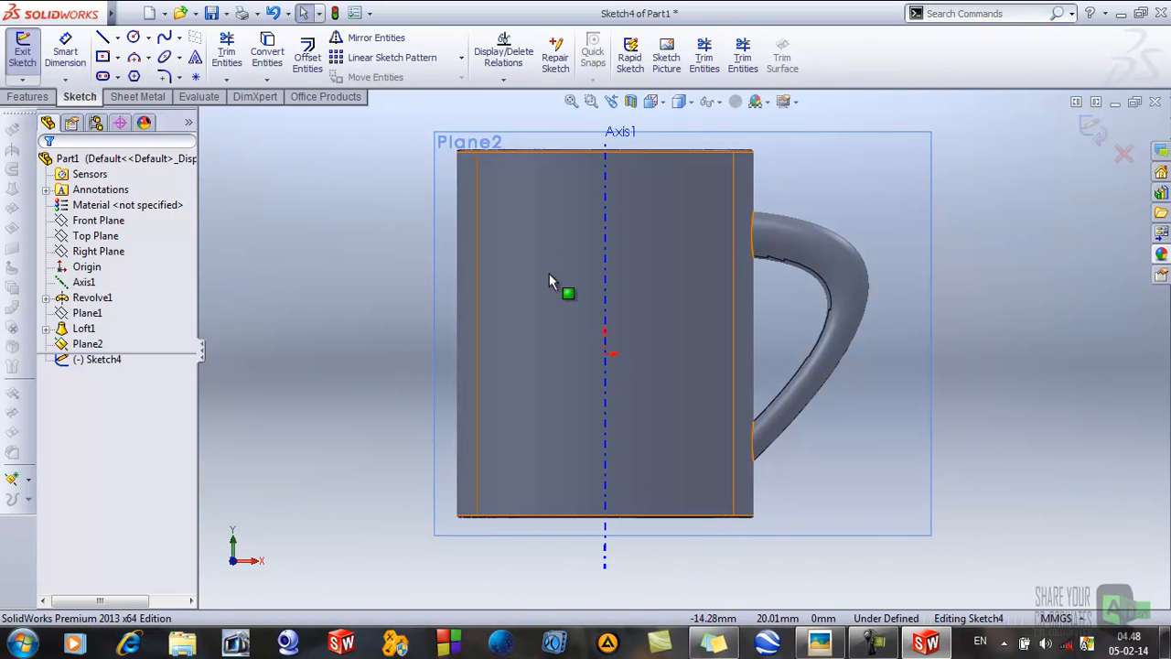
pyautogui.click(820, 644)
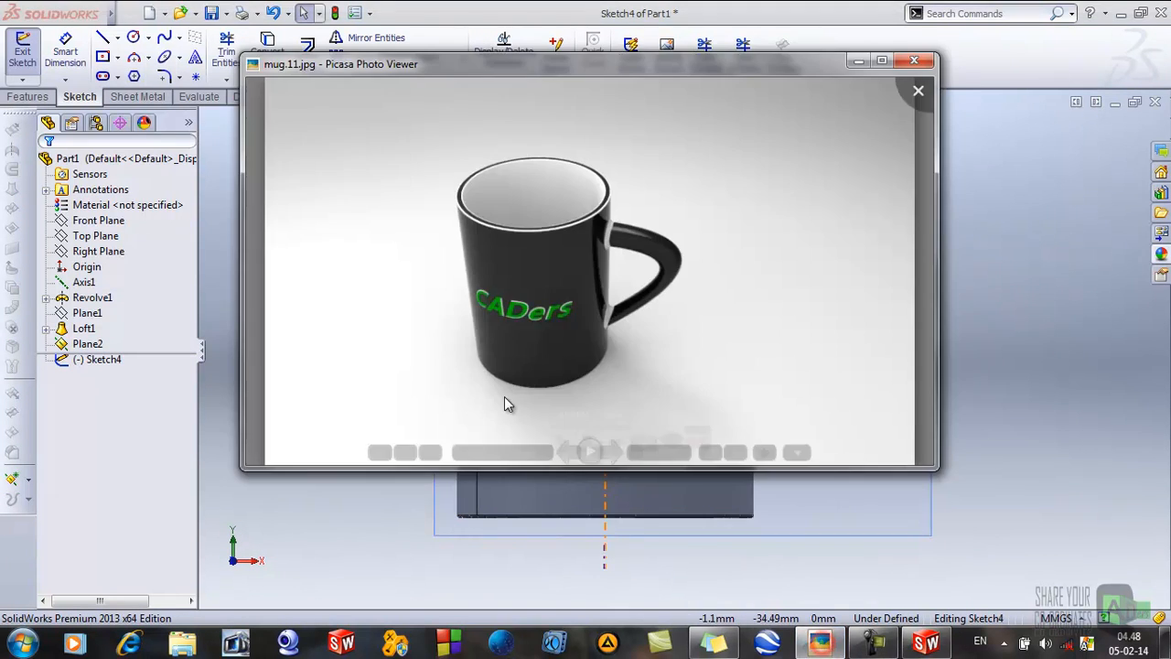
pyautogui.click(858, 61)
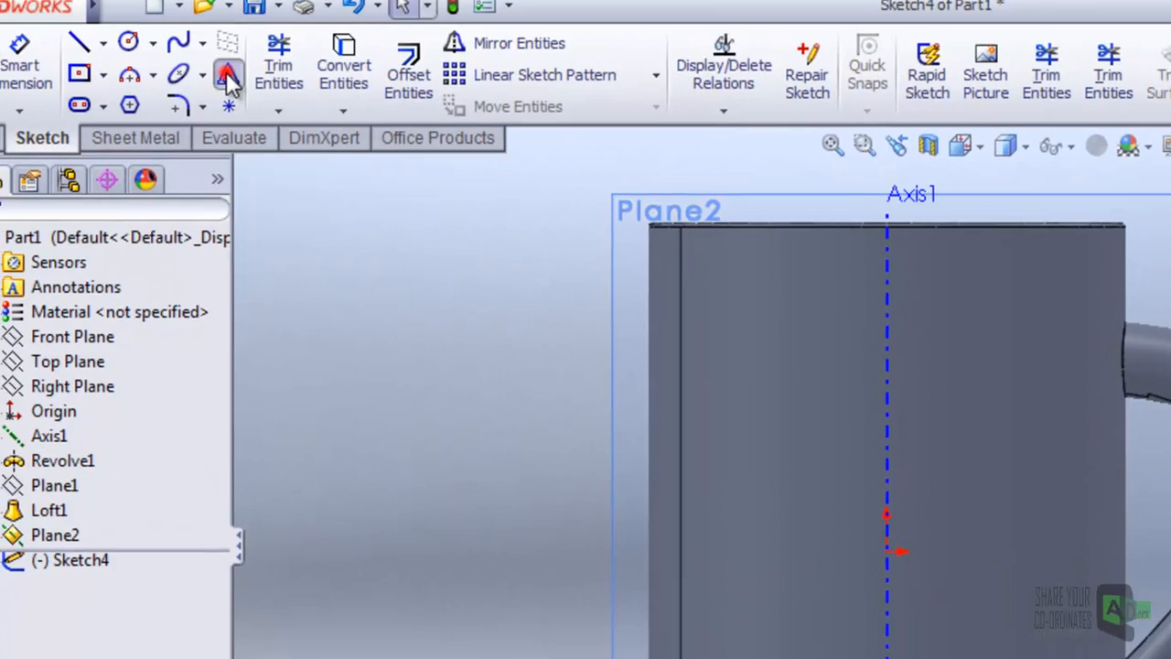
pyautogui.click(223, 96)
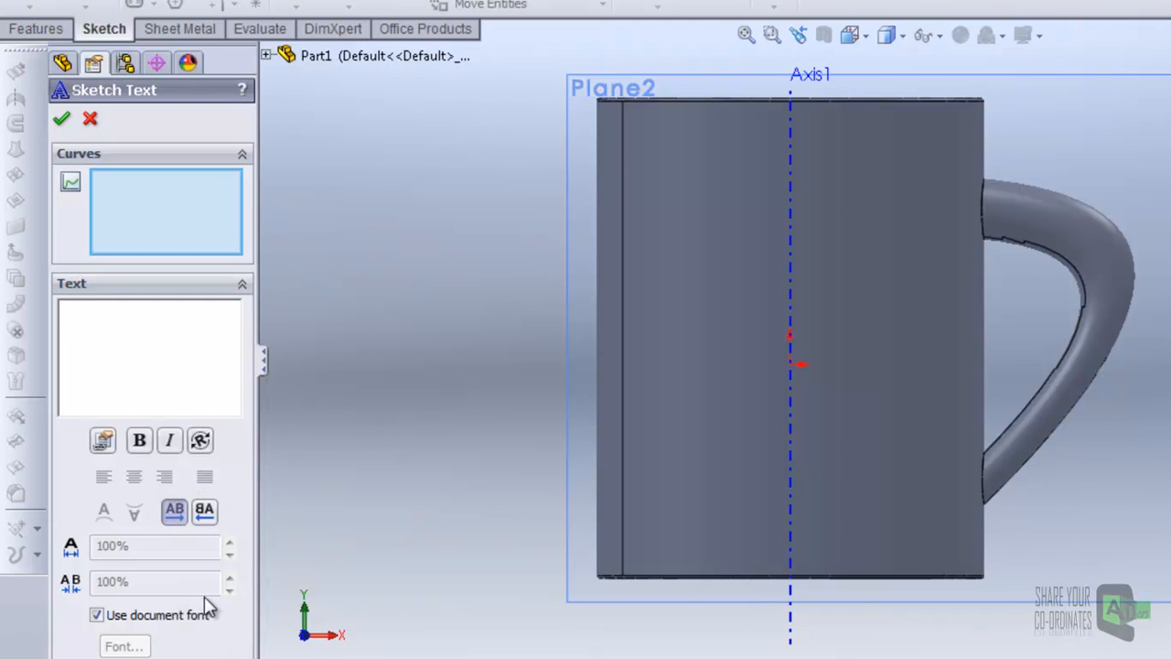
pyautogui.click(97, 616)
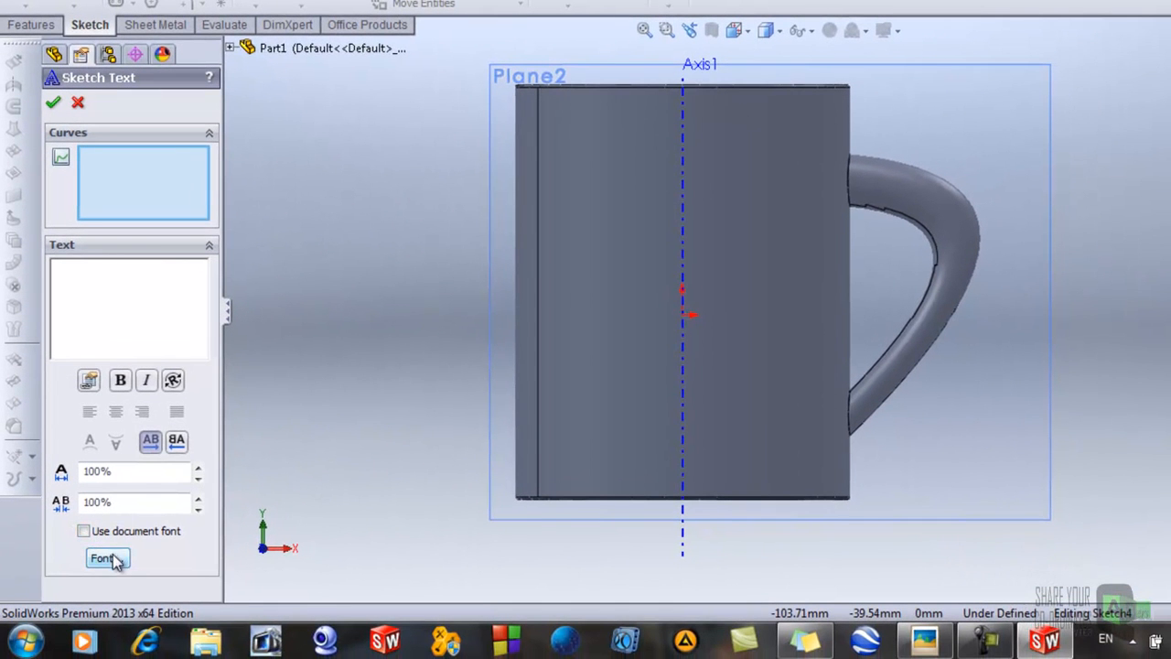
pyautogui.click(108, 558)
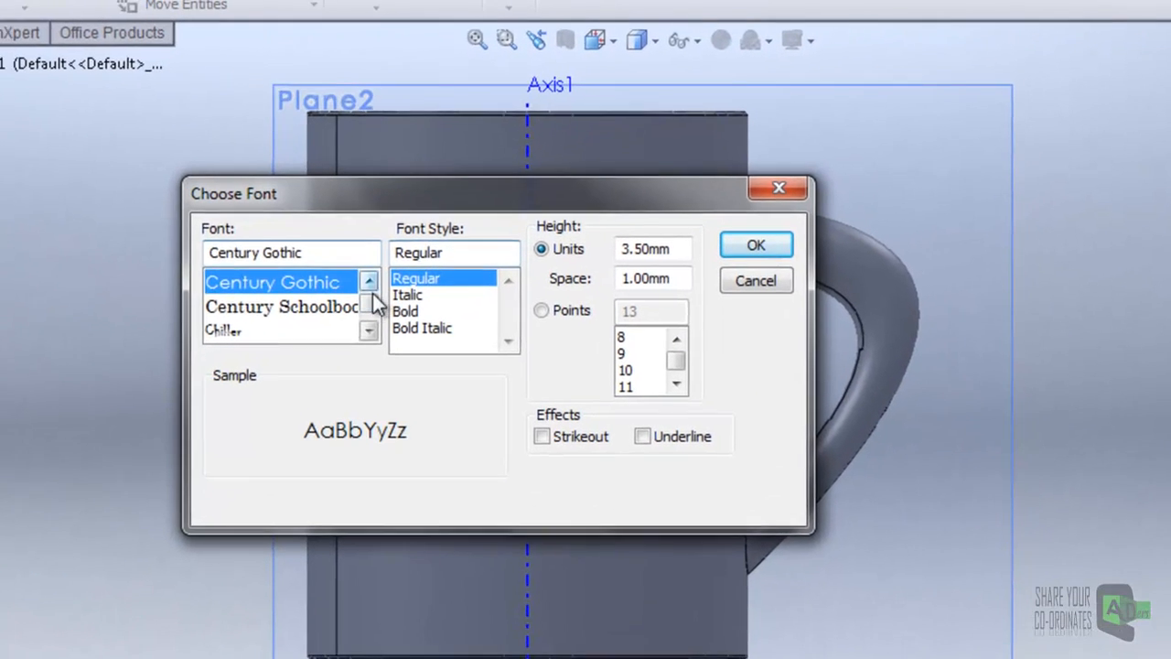
pyautogui.scroll(5, 359, 302)
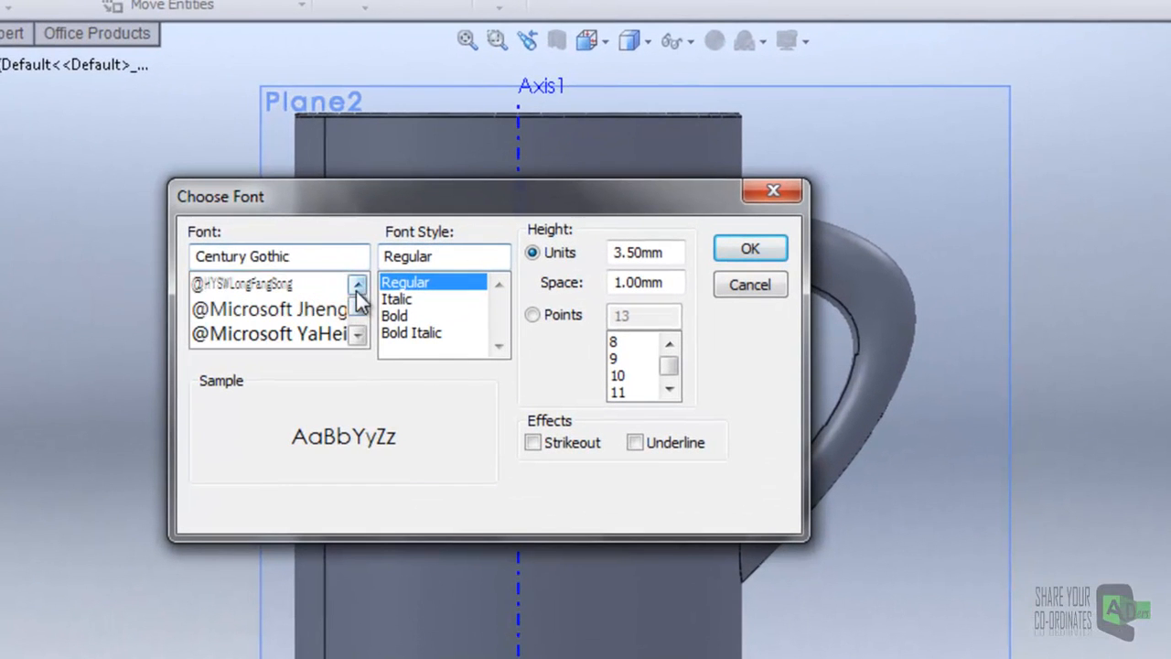
pyautogui.click(315, 312)
pyautogui.click(314, 333)
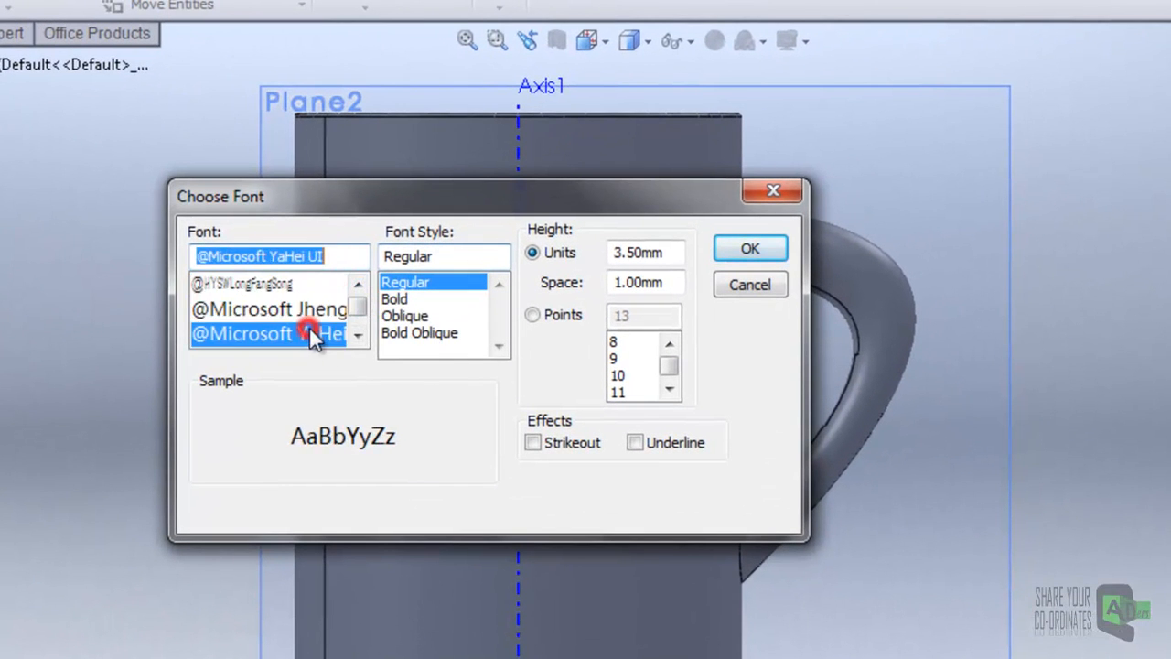
pyautogui.click(437, 333)
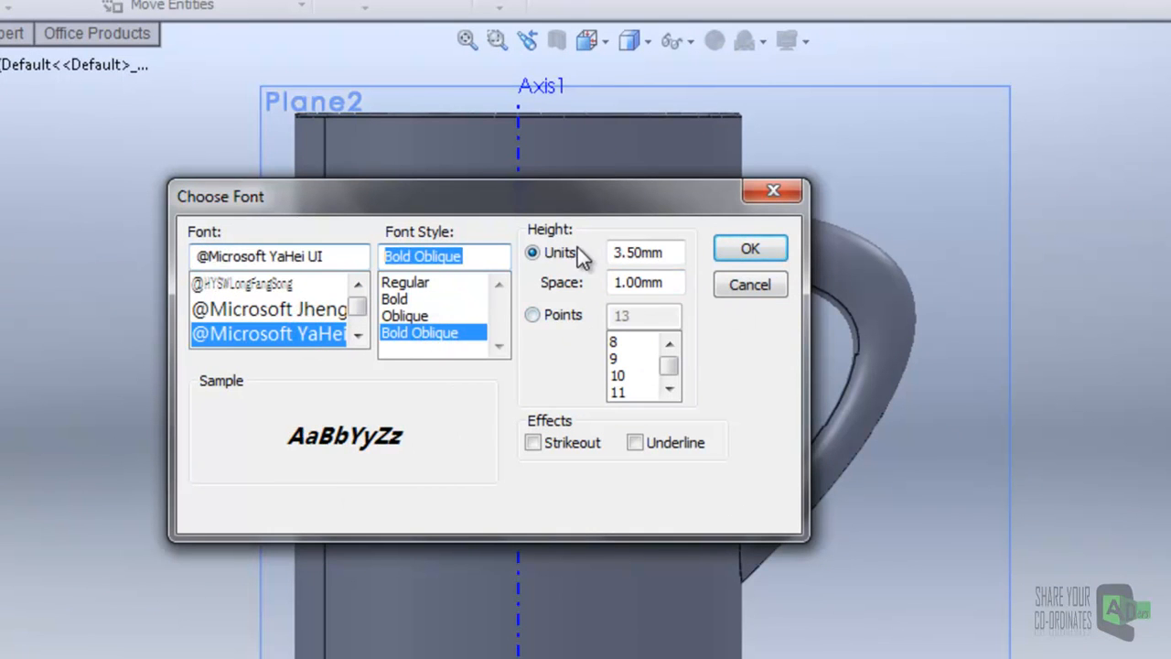
# Step: Set the sketch text height to 48 points and accept the font settings
pyautogui.click(547, 315)
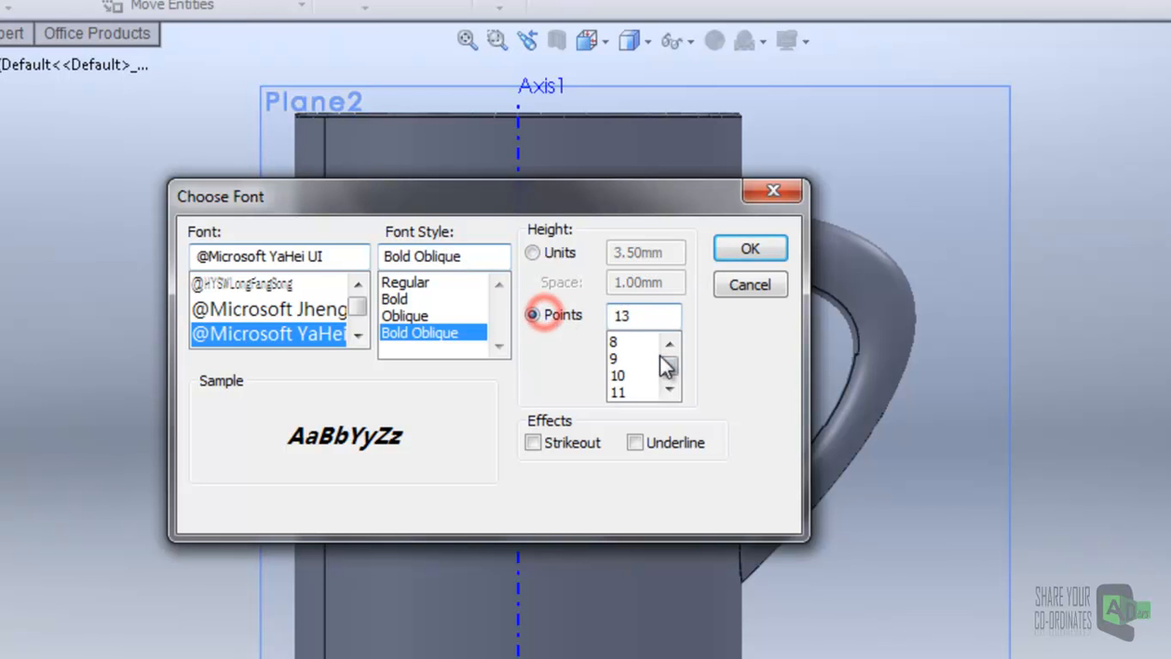
pyautogui.click(669, 368)
pyautogui.click(620, 376)
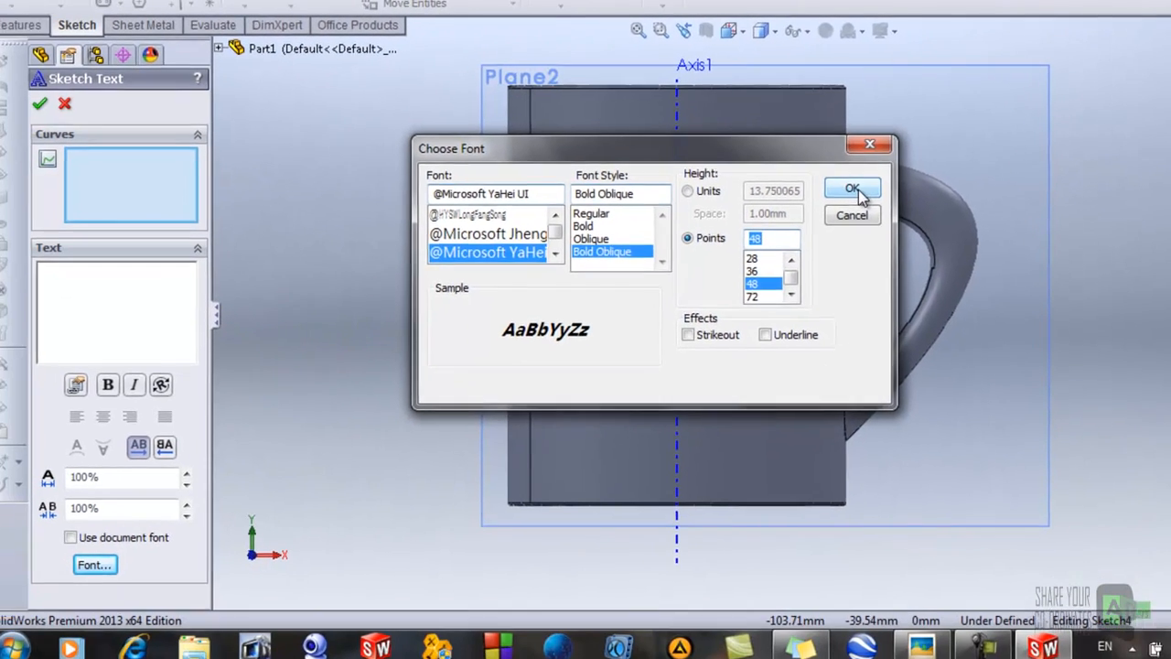
pyautogui.click(852, 189)
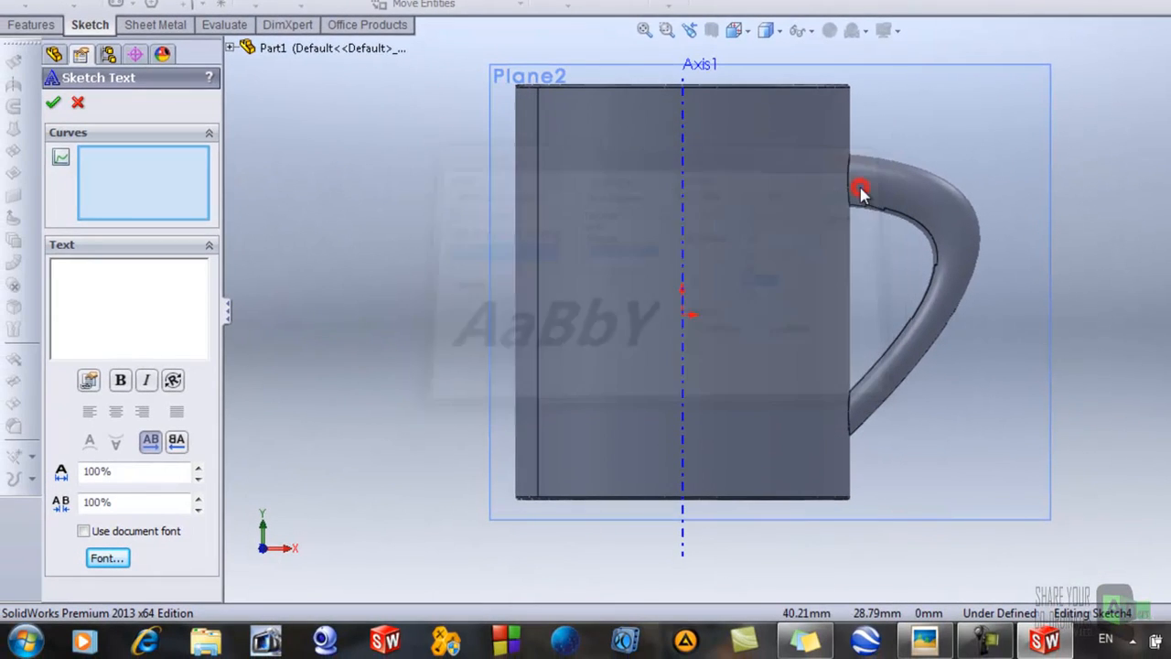
# Step: Enter the text "CADers", position it roughly centred across the mug body with its baseline slightly below the origin, and accept it
pyautogui.click(121, 289)
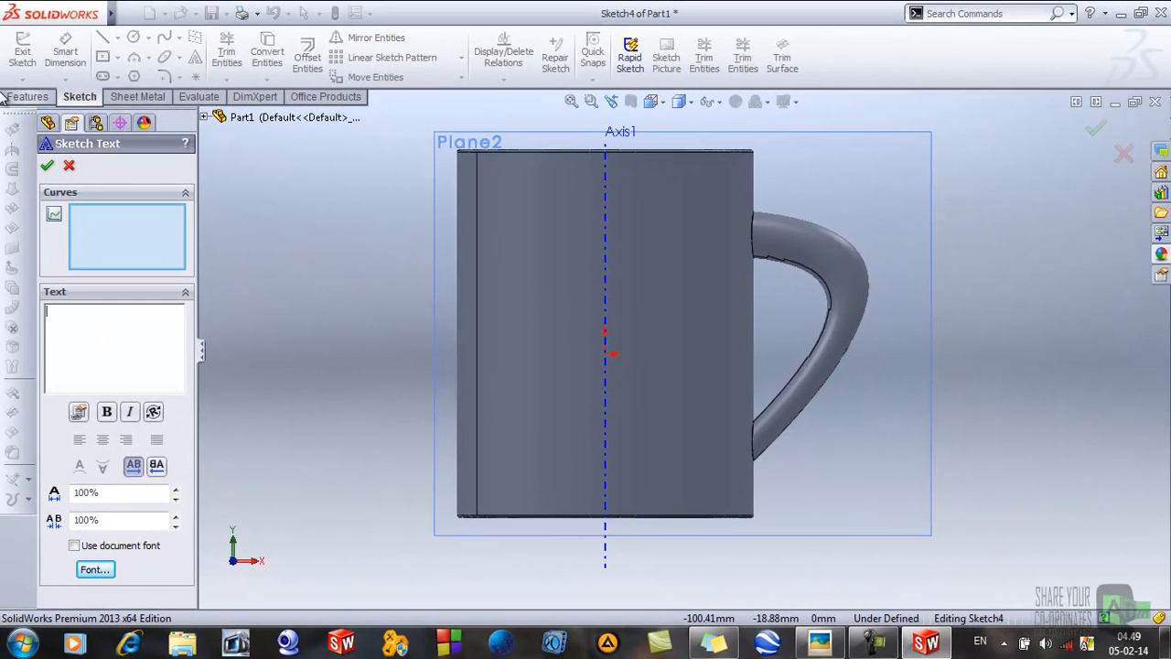
pyautogui.write('CADers')
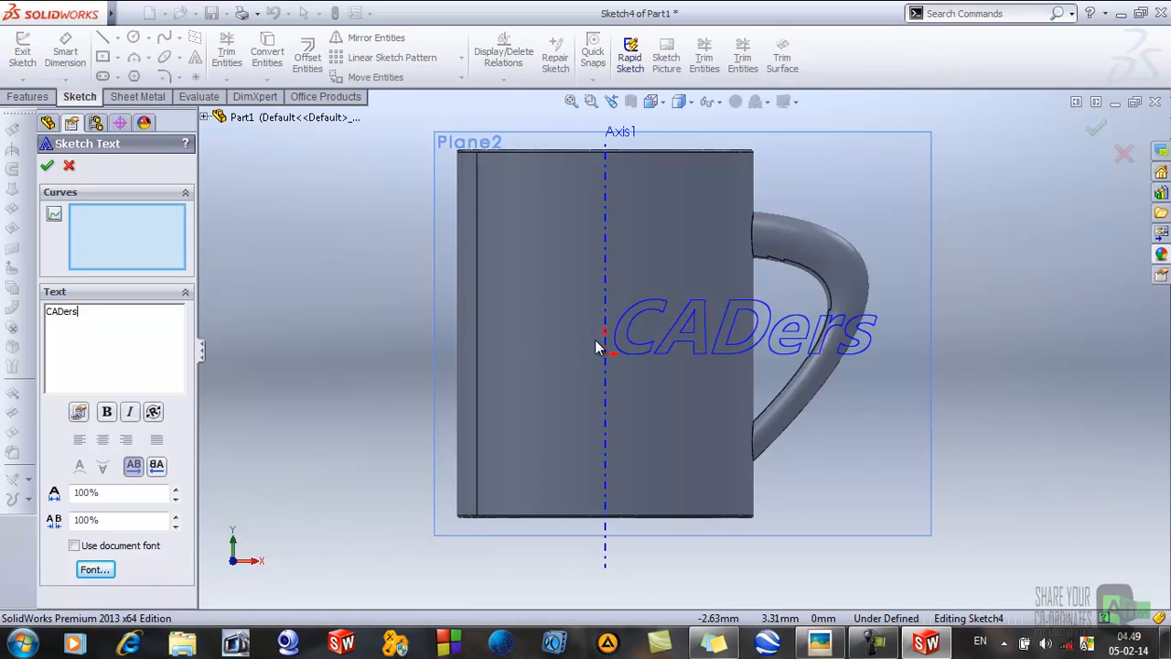
pyautogui.moveTo(584, 351); pyautogui.dragTo(502, 353)
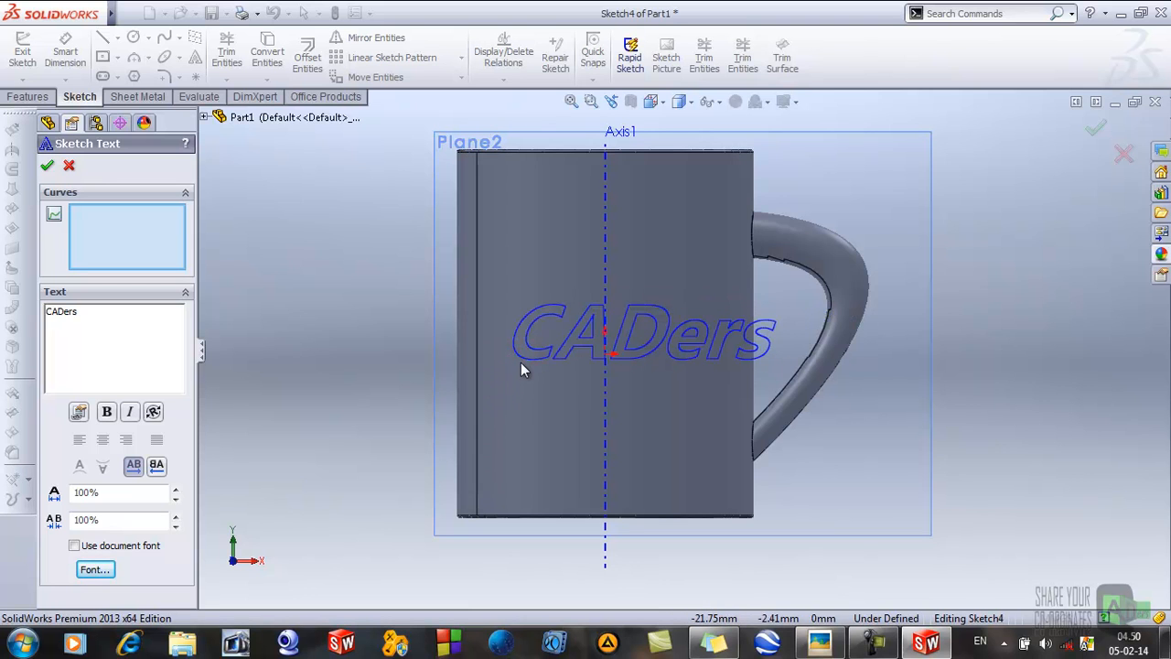
pyautogui.moveTo(498, 355); pyautogui.dragTo(471, 357)
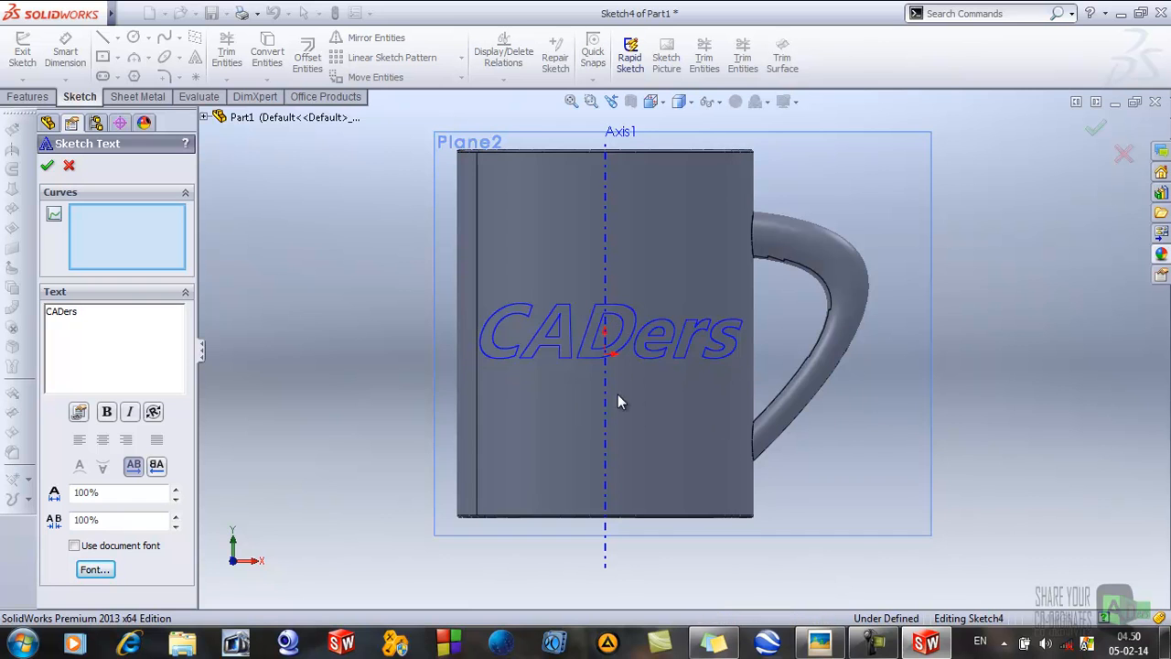
pyautogui.moveTo(604, 397)
pyautogui.mouseDown()
pyautogui.moveTo(535, 399)
pyautogui.moveTo(468, 383)
pyautogui.mouseUp()
pyautogui.click(1013, 386)
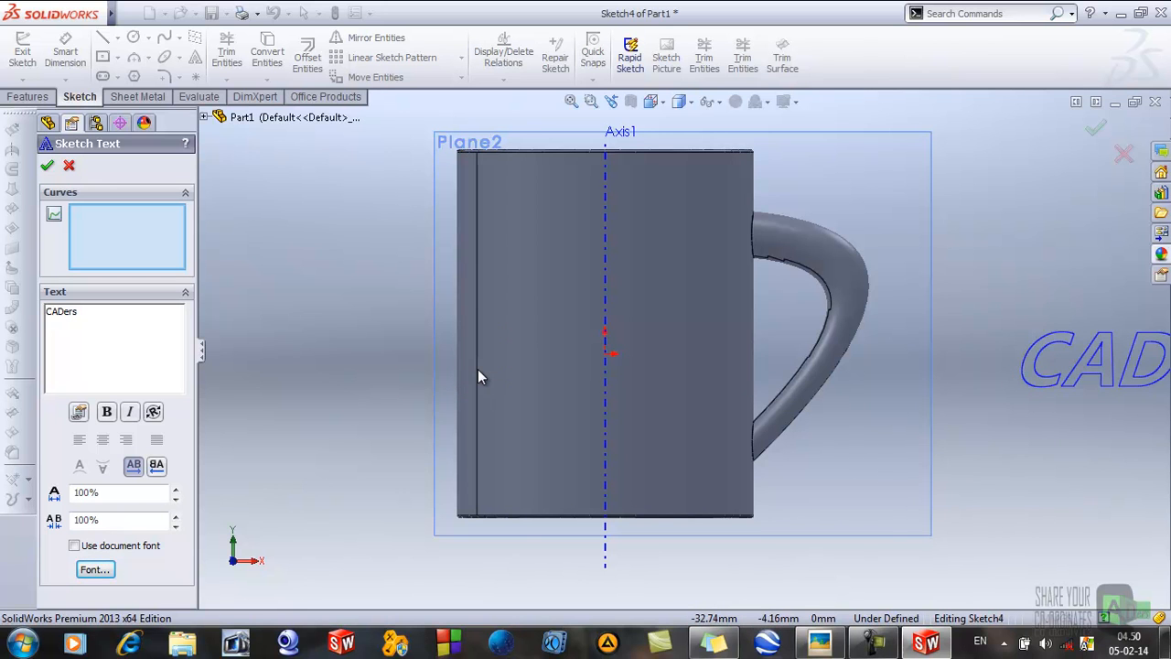
pyautogui.moveTo(486, 376); pyautogui.dragTo(467, 378)
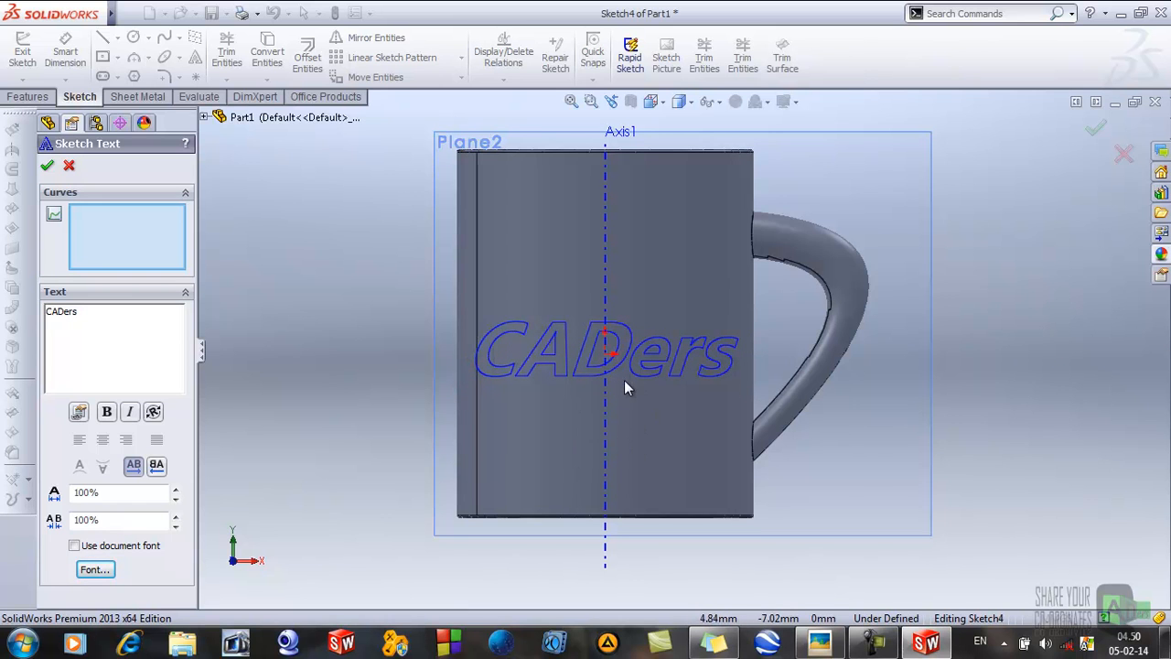
pyautogui.click(47, 164)
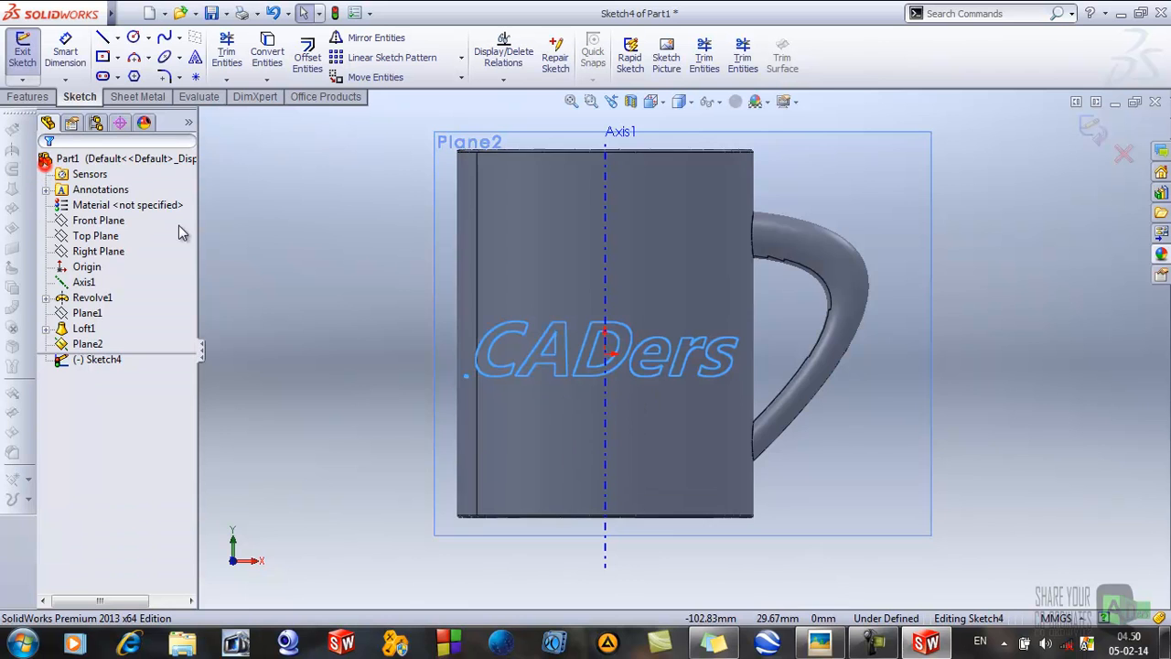
# Step: Check how the text sits in front of the mug body and exit the sketch
pyautogui.click(930, 368)
pyautogui.scroll(2, 1003, 387)
pyautogui.moveTo(1004, 387)
pyautogui.mouseDown(button='middle')
pyautogui.moveTo(966, 404)
pyautogui.moveTo(1019, 418)
pyautogui.moveTo(941, 393)
pyautogui.moveTo(972, 421)
pyautogui.mouseUp(button='middle')
pyautogui.scroll(-2, 850, 394)
pyautogui.moveTo(829, 383); pyautogui.dragTo(809, 379, button='middle')
pyautogui.scroll(2, 653, 329)
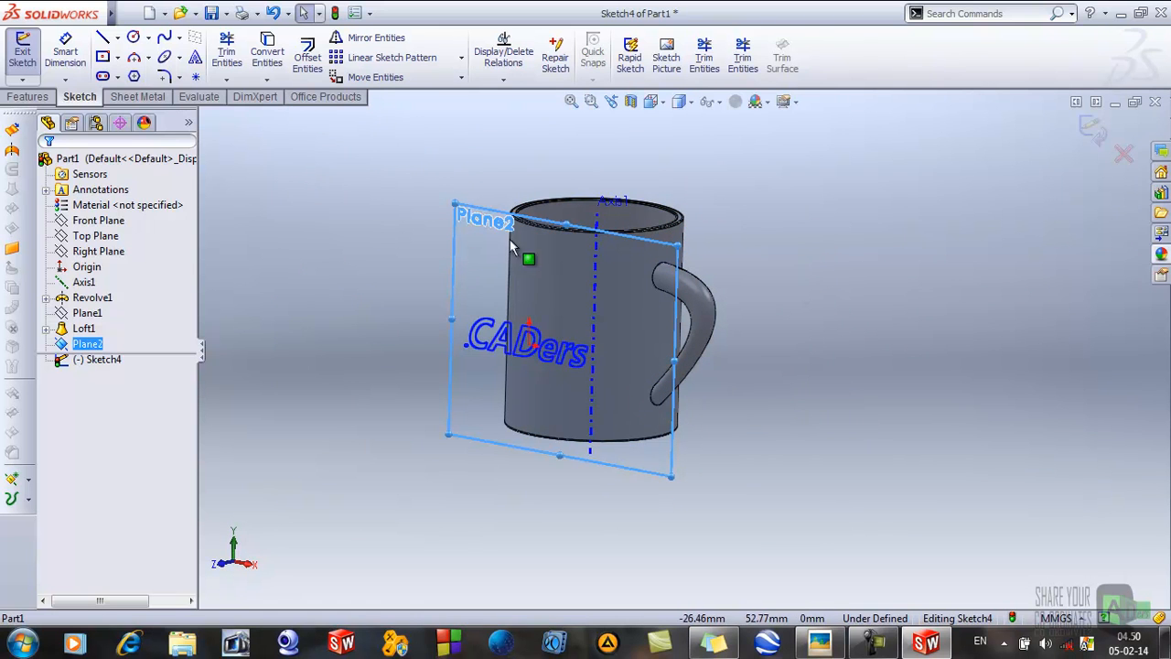
pyautogui.moveTo(791, 477)
pyautogui.mouseDown(button='middle')
pyautogui.moveTo(698, 466)
pyautogui.moveTo(796, 483)
pyautogui.mouseUp(button='middle')
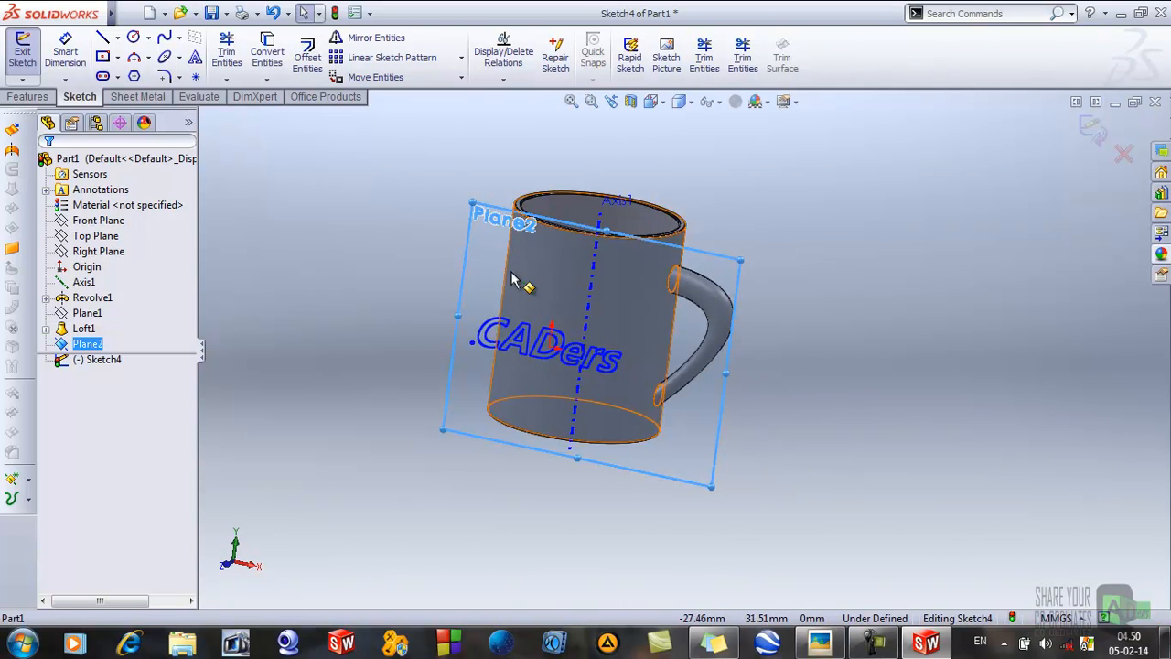
pyautogui.click(22, 51)
pyautogui.click(404, 196)
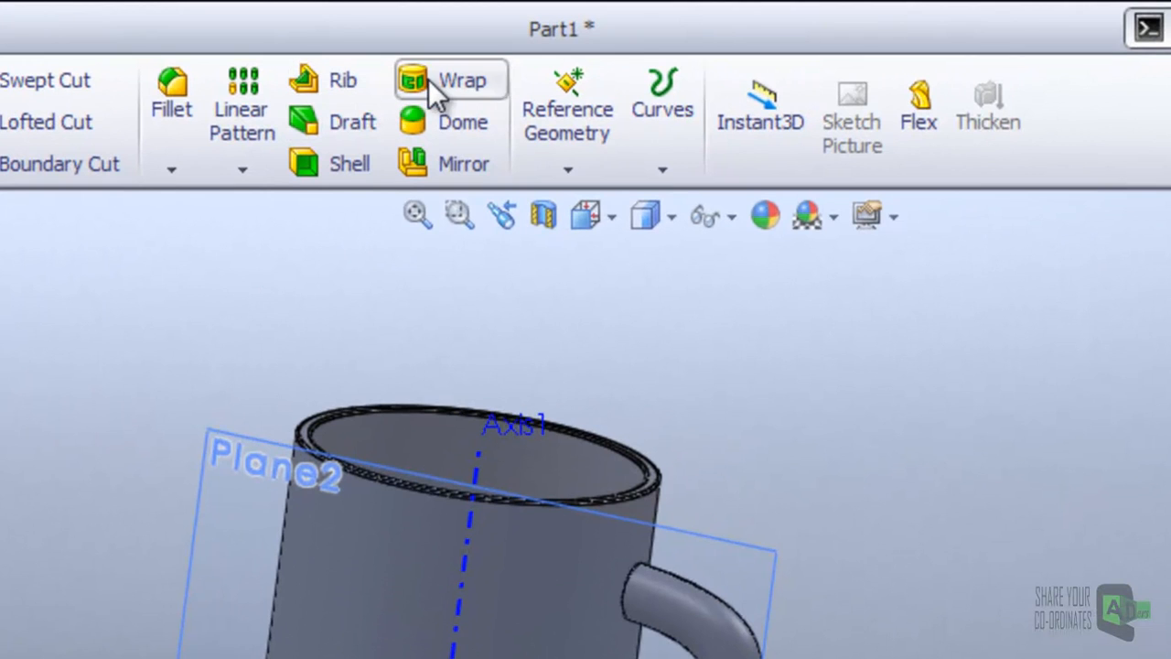
# Step: Start a Wrap feature and use the CADers text sketch as its source
pyautogui.click(429, 80)
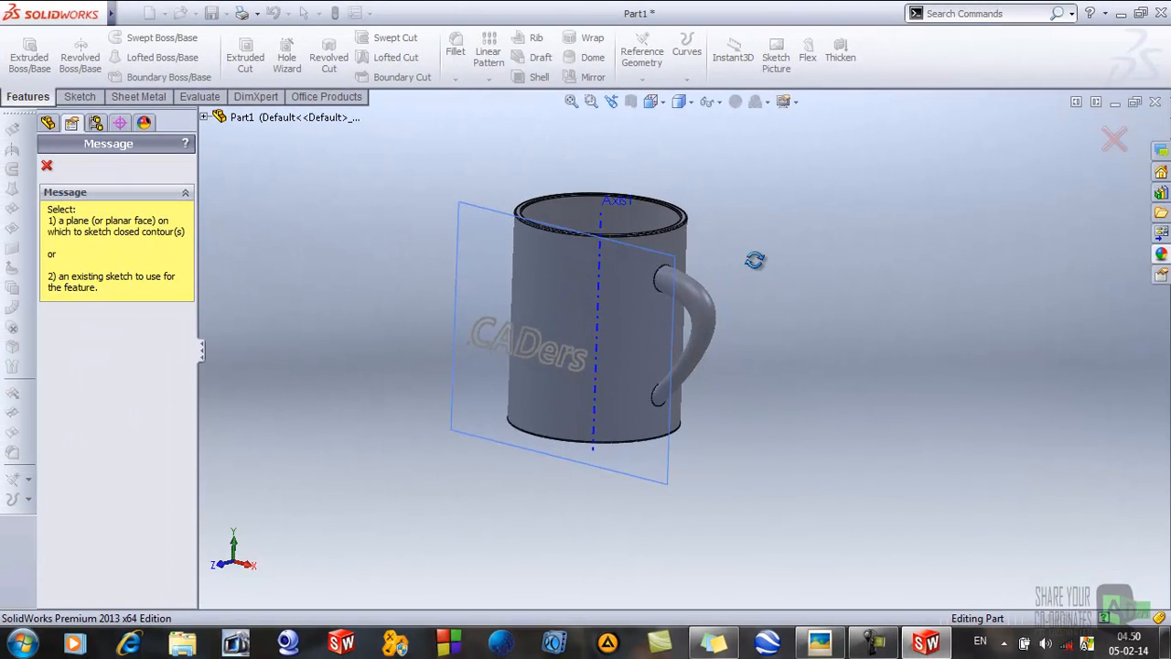
pyautogui.moveTo(755, 259); pyautogui.dragTo(740, 257, button='middle')
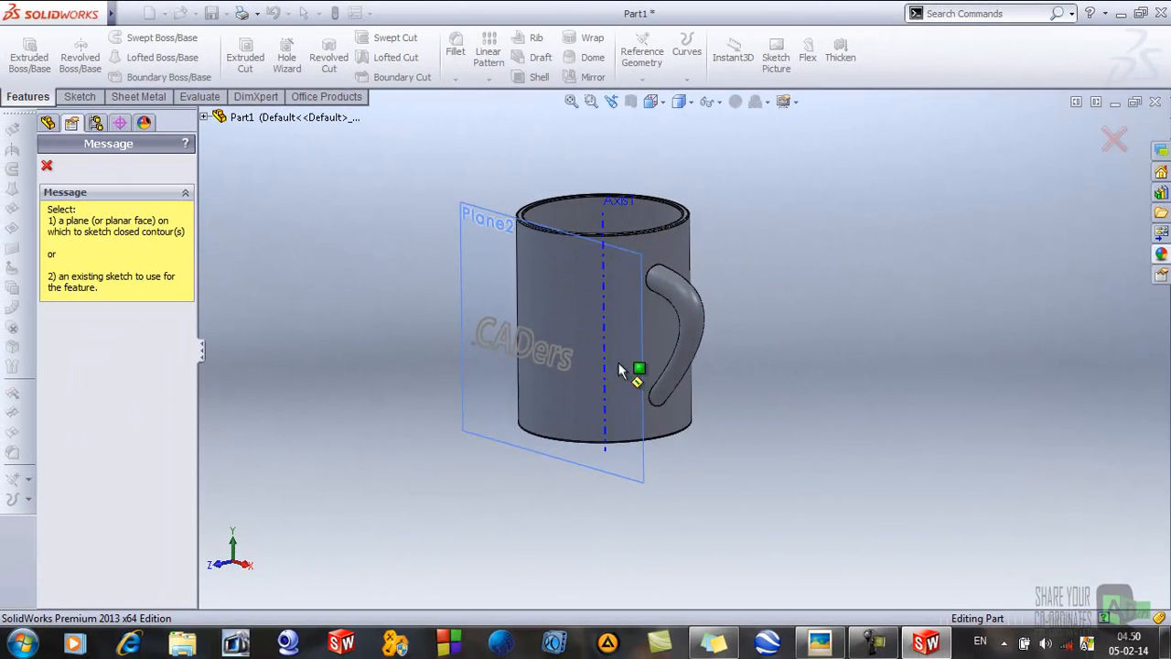
pyautogui.scroll(-2, 577, 375)
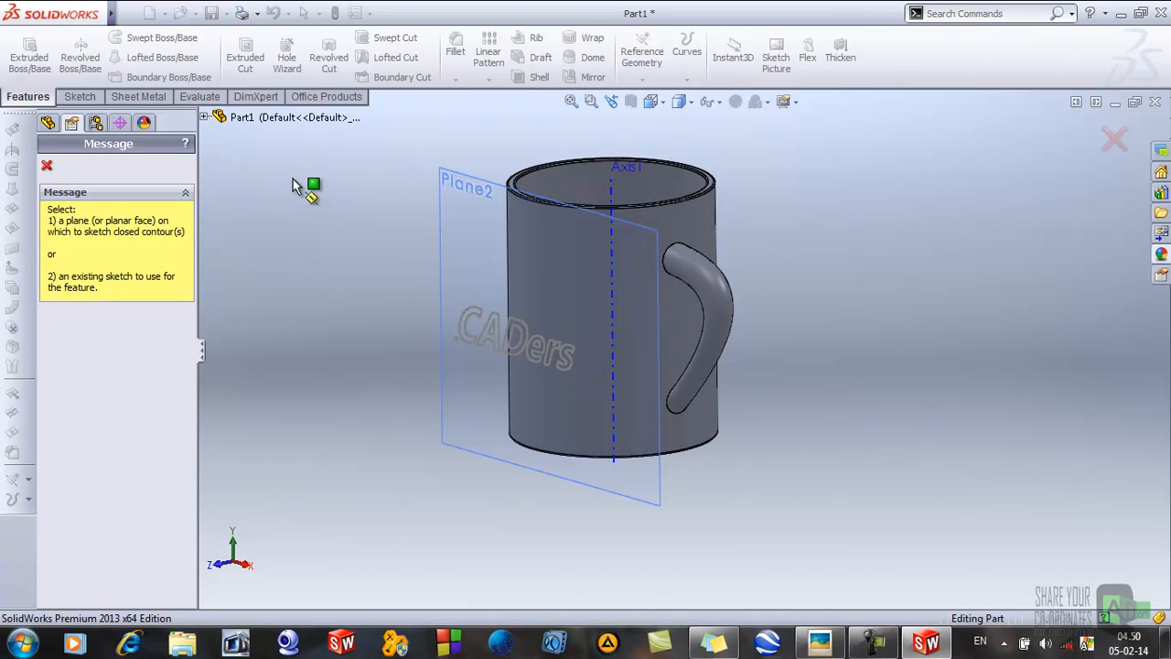
pyautogui.click(204, 118)
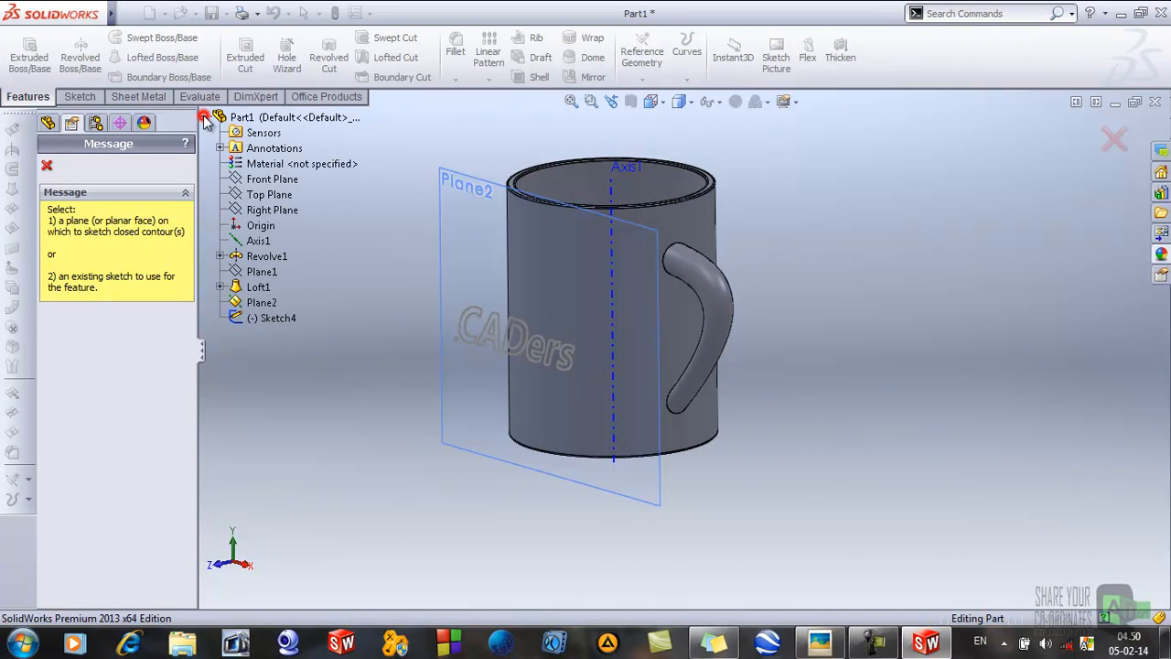
pyautogui.click(271, 318)
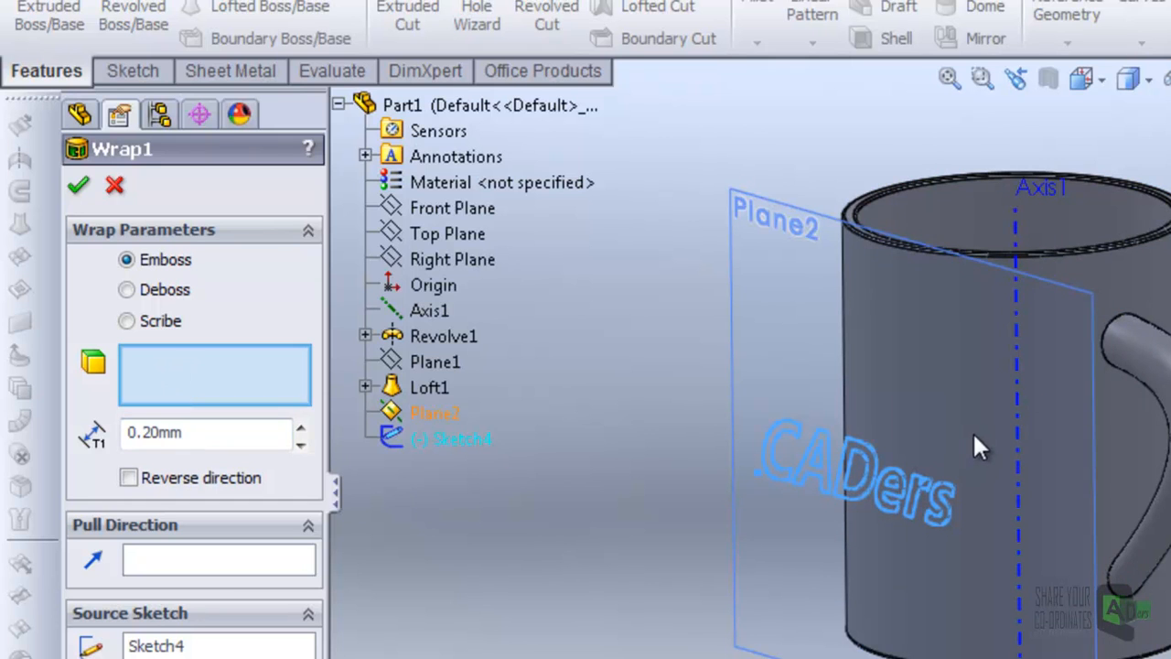
# Step: Pick the mug's outer cylindrical face as the face on which the wrapped text is embossed
pyautogui.click(149, 359)
pyautogui.click(210, 400)
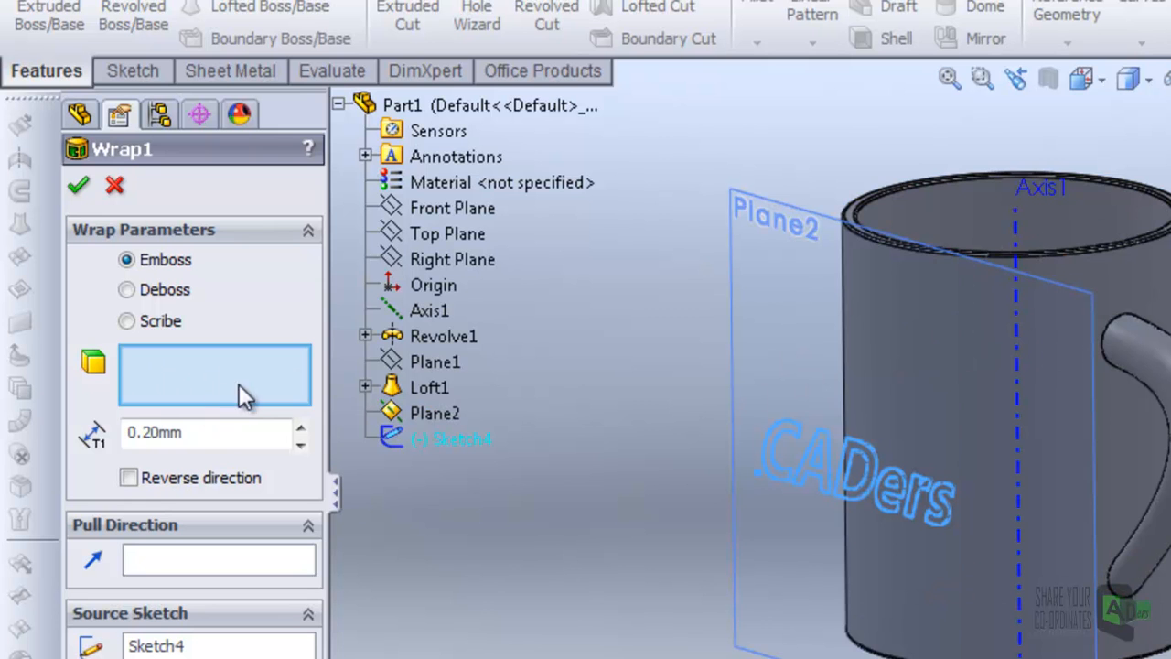
pyautogui.click(969, 378)
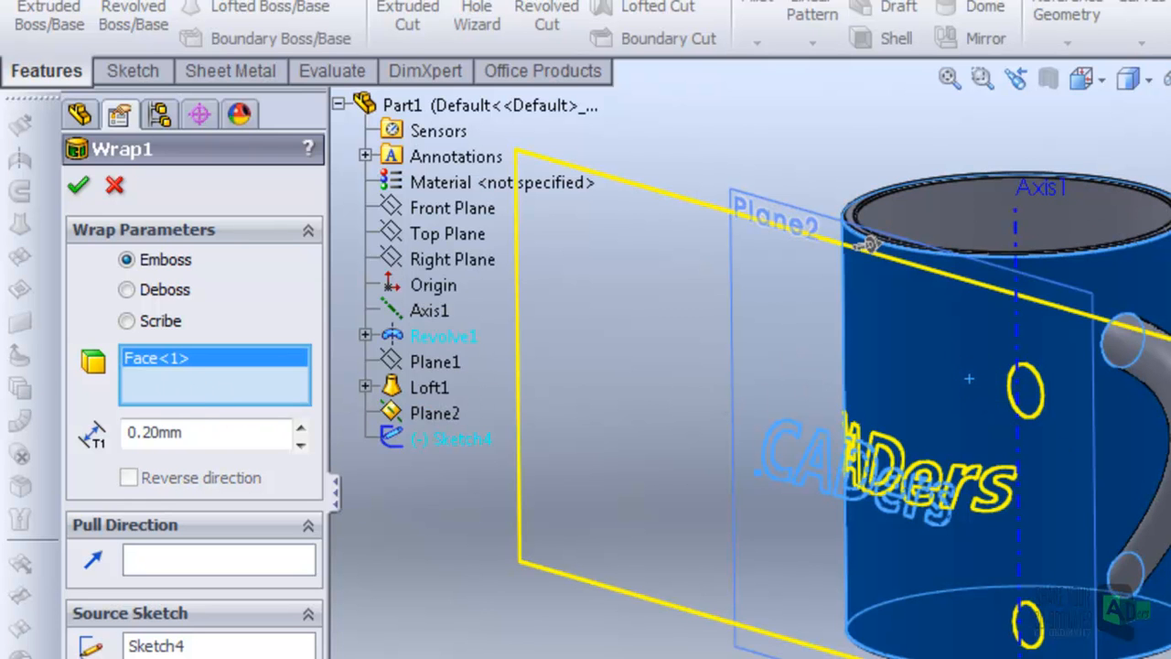
pyautogui.moveTo(870, 245); pyautogui.dragTo(916, 217, button='middle')
pyautogui.moveTo(846, 379); pyautogui.dragTo(701, 406, button='middle')
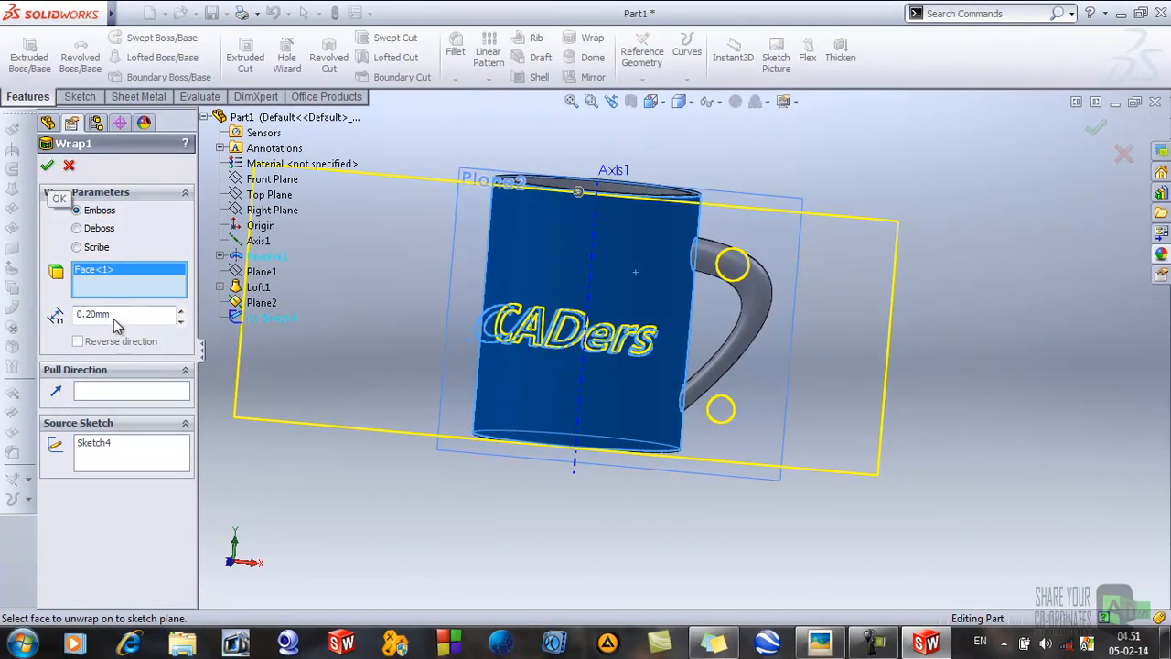
# Step: Complete the Wrap as a 0.20 mm thick emboss and examine the raised text on the mug
pyautogui.moveTo(545, 469); pyautogui.dragTo(437, 475, button='middle')
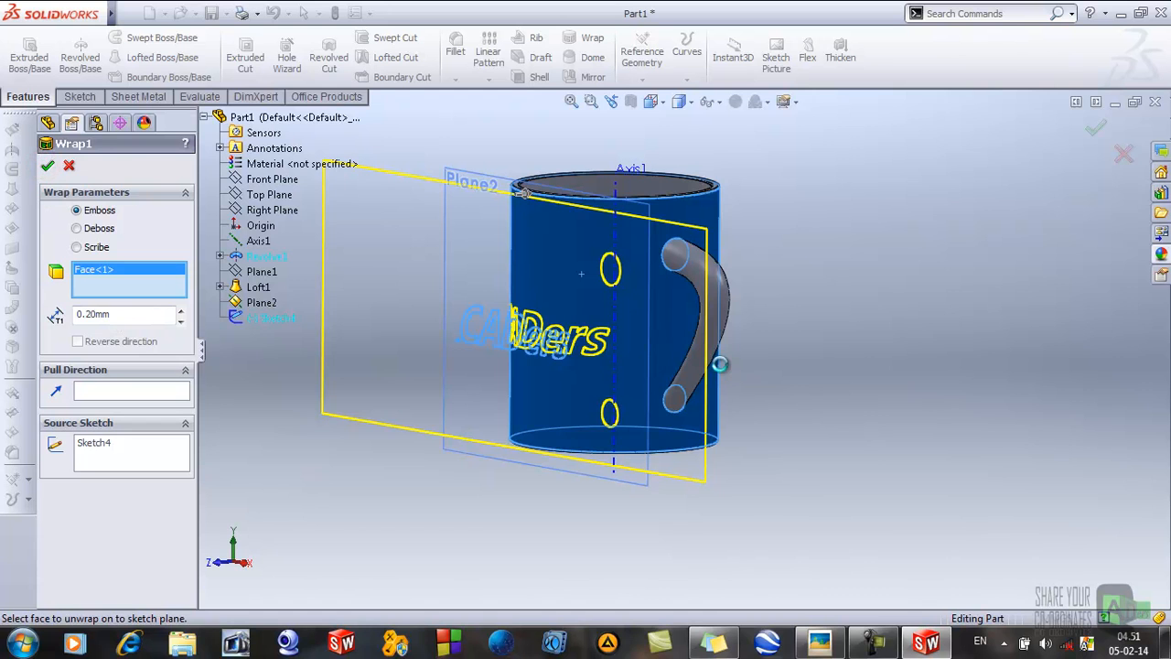
pyautogui.click(771, 429)
pyautogui.scroll(2, 774, 434)
pyautogui.moveTo(774, 433); pyautogui.dragTo(787, 468, button='middle')
pyautogui.scroll(-2, 695, 453)
# Step: Hide the reference plane holding the text sketch and the mug's central axis
pyautogui.click(666, 455)
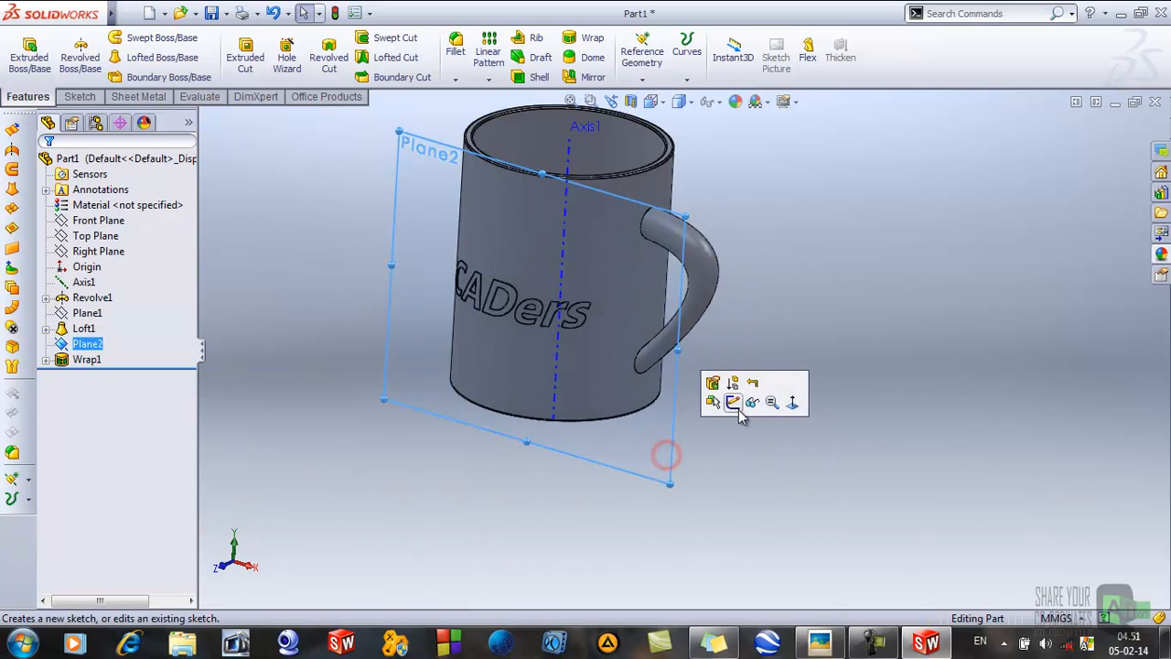
pyautogui.click(749, 407)
pyautogui.click(565, 163)
pyautogui.click(647, 97)
pyautogui.click(819, 412)
# Step: Open the reference picture mug.11.jpg in Picasa Photo Viewer, place it beside the model to compare, and return to SolidWorks
pyautogui.moveTo(766, 453); pyautogui.dragTo(781, 557, button='middle')
pyautogui.click(874, 643)
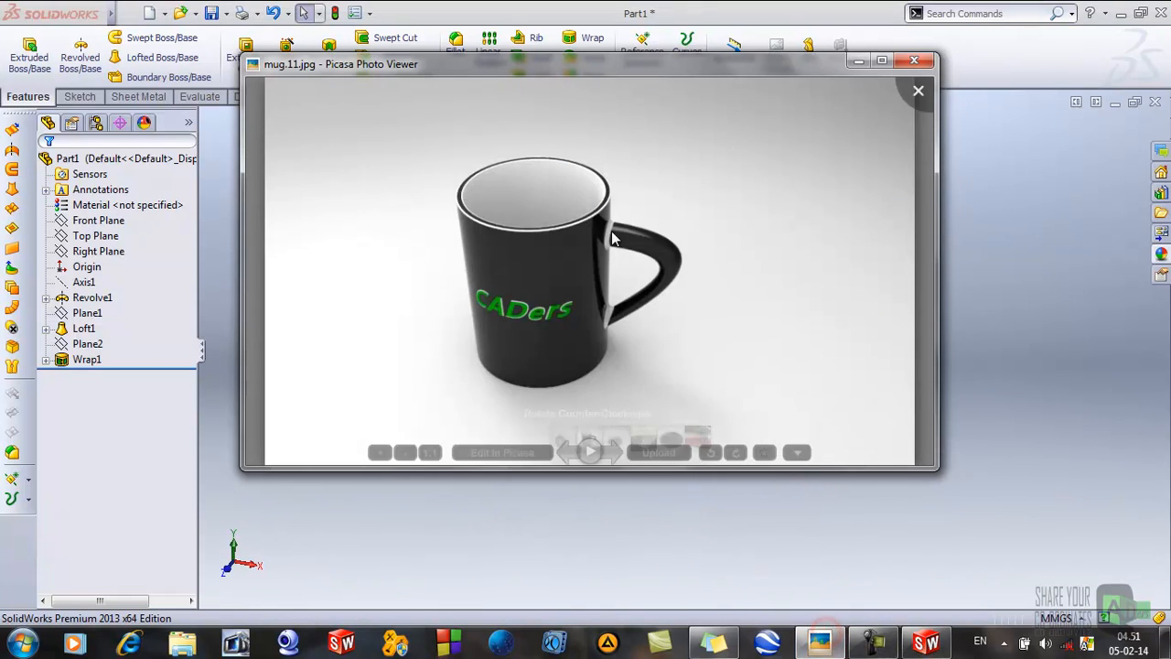
pyautogui.moveTo(646, 59); pyautogui.dragTo(4, 161)
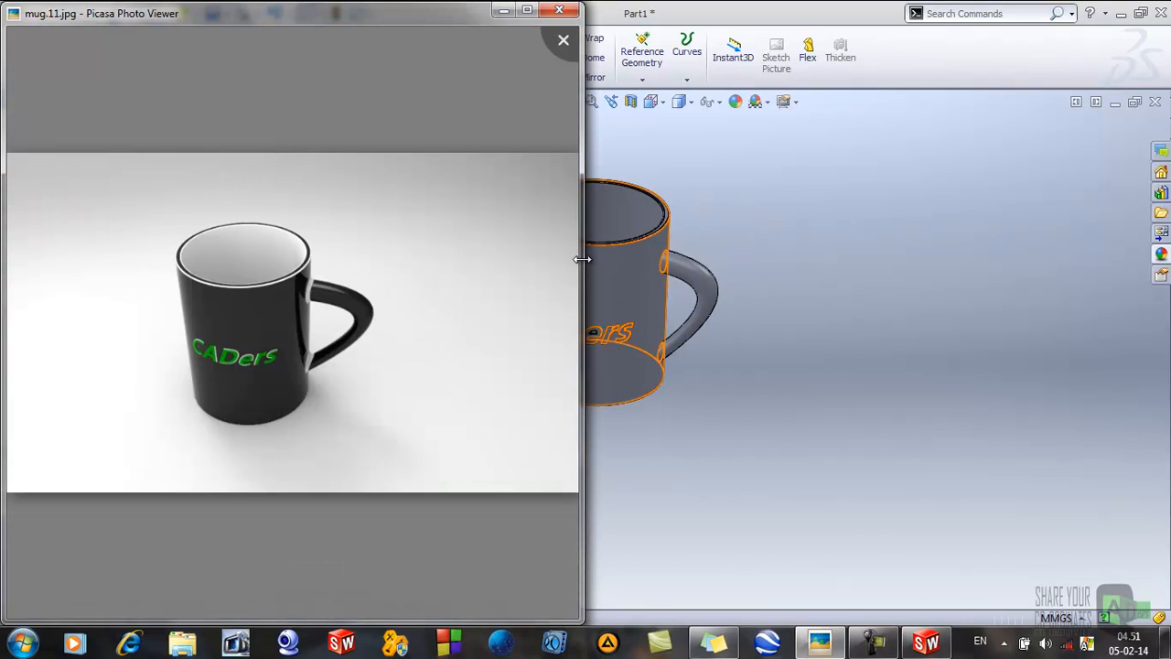
pyautogui.moveTo(580, 256); pyautogui.dragTo(450, 253)
pyautogui.click(776, 441)
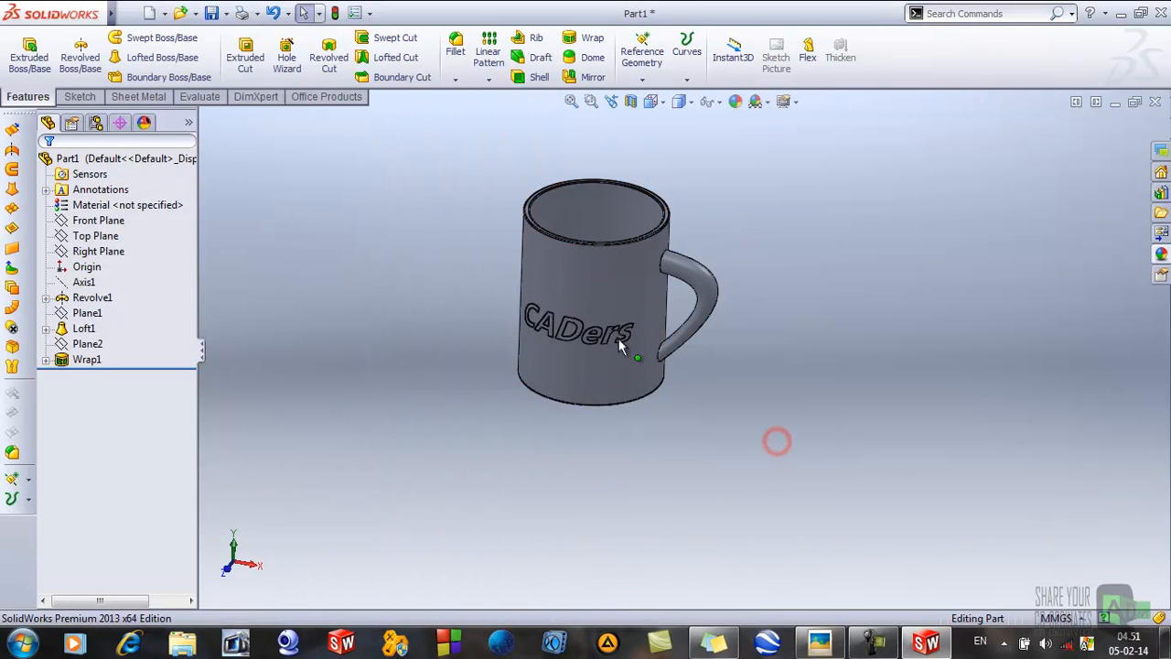
# Step: Turn on shadows in shaded mode and perspective display for the mug model
pyautogui.scroll(2, 441, 337)
pyautogui.moveTo(546, 237); pyautogui.dragTo(547, 266, button='middle')
pyautogui.scroll(-3, 686, 261)
pyautogui.click(794, 102)
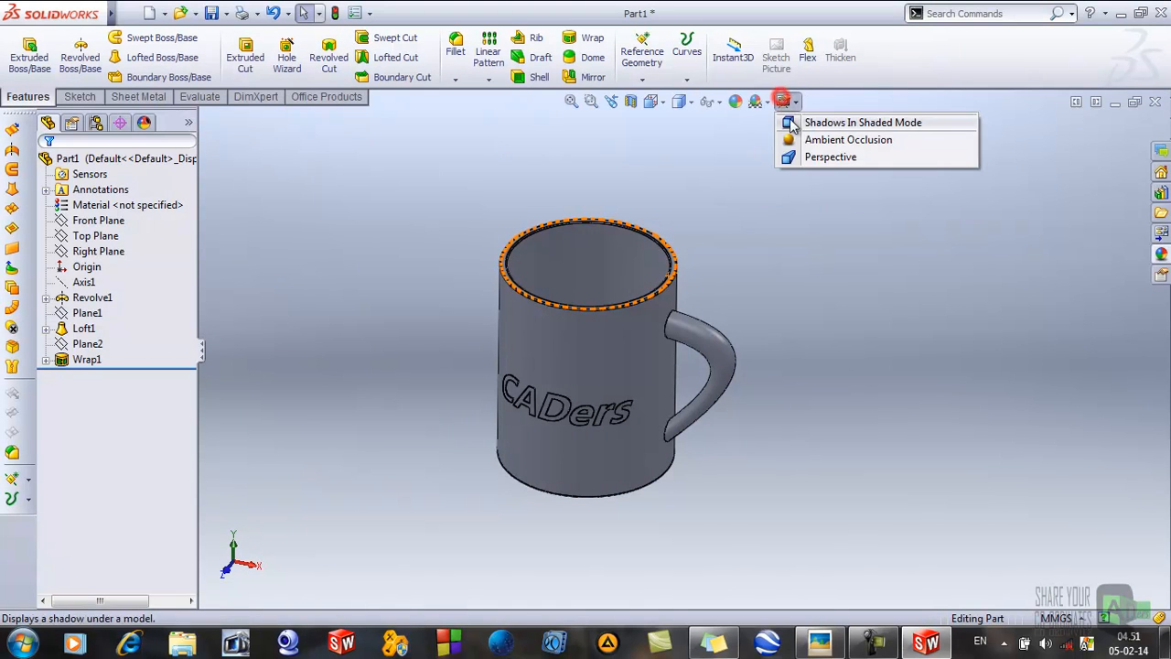
pyautogui.click(796, 123)
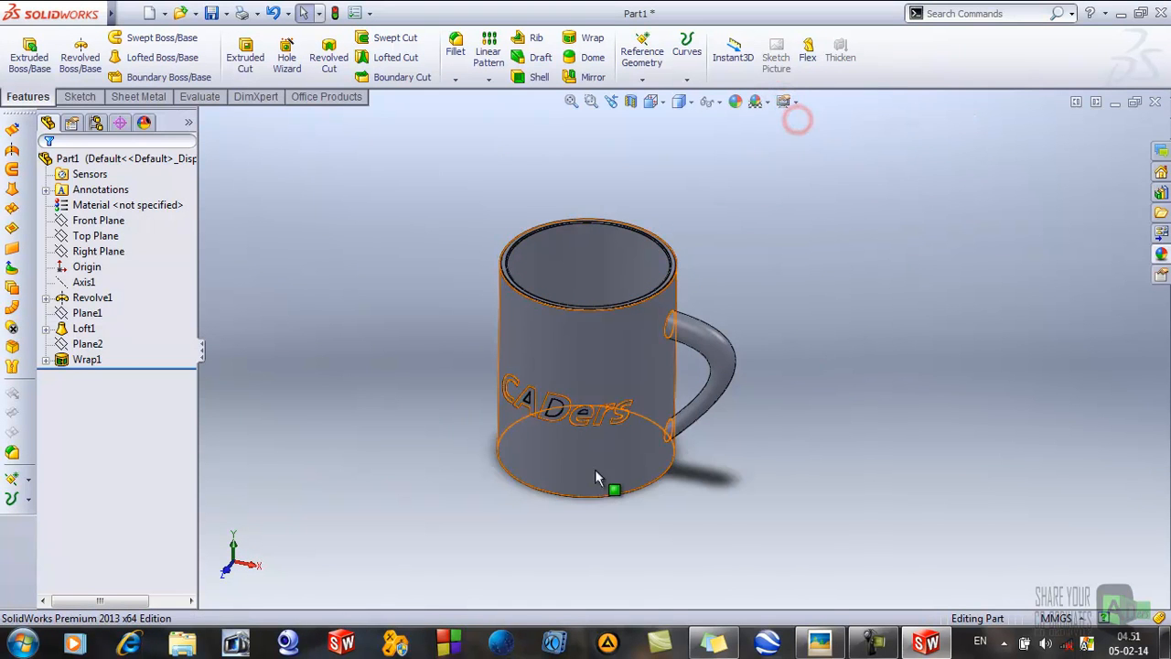
pyautogui.click(783, 101)
pyautogui.click(809, 156)
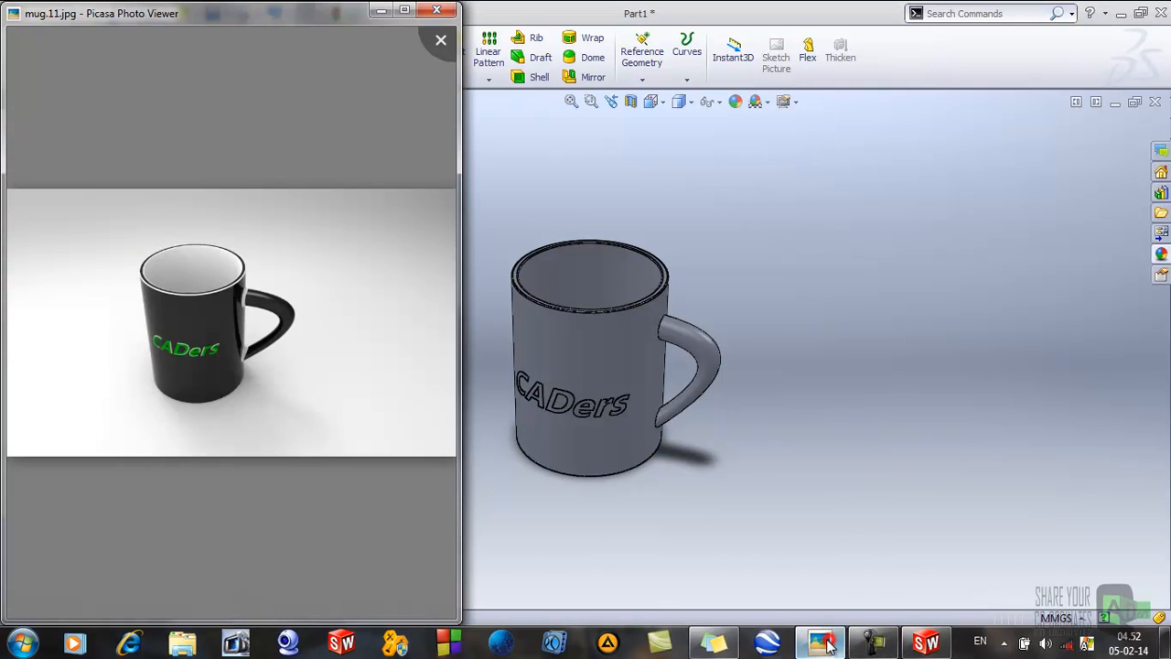
# Step: Compare the shaded perspective view of the mug with the reference picture and minimize the picture
pyautogui.click(820, 643)
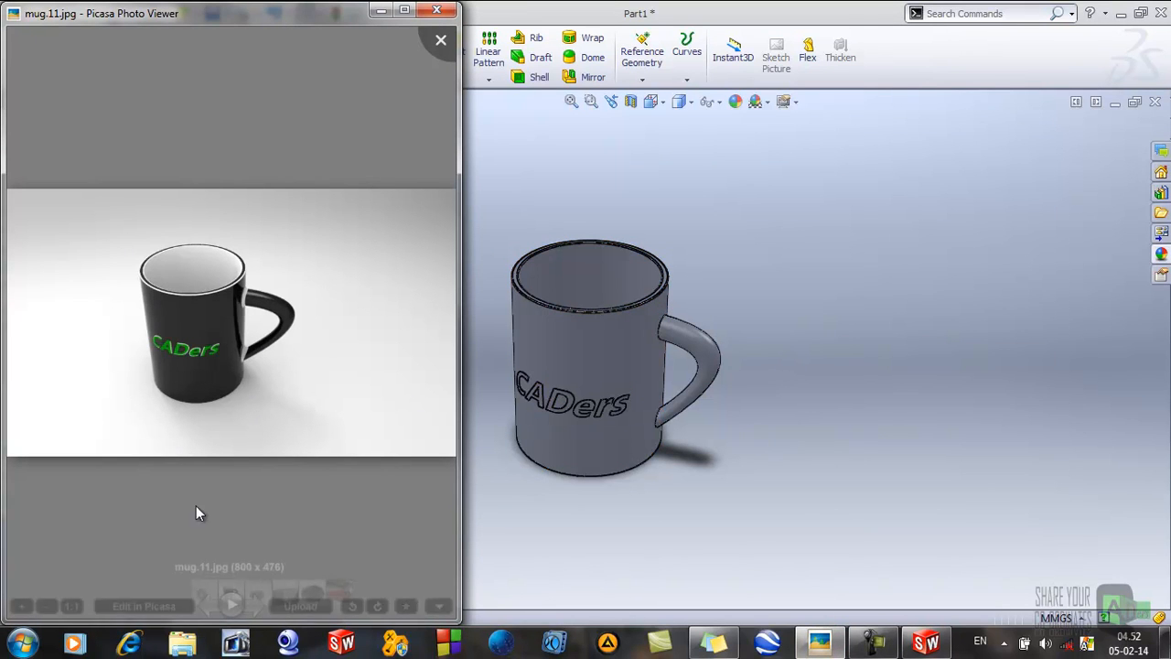
pyautogui.click(376, 11)
pyautogui.click(842, 317)
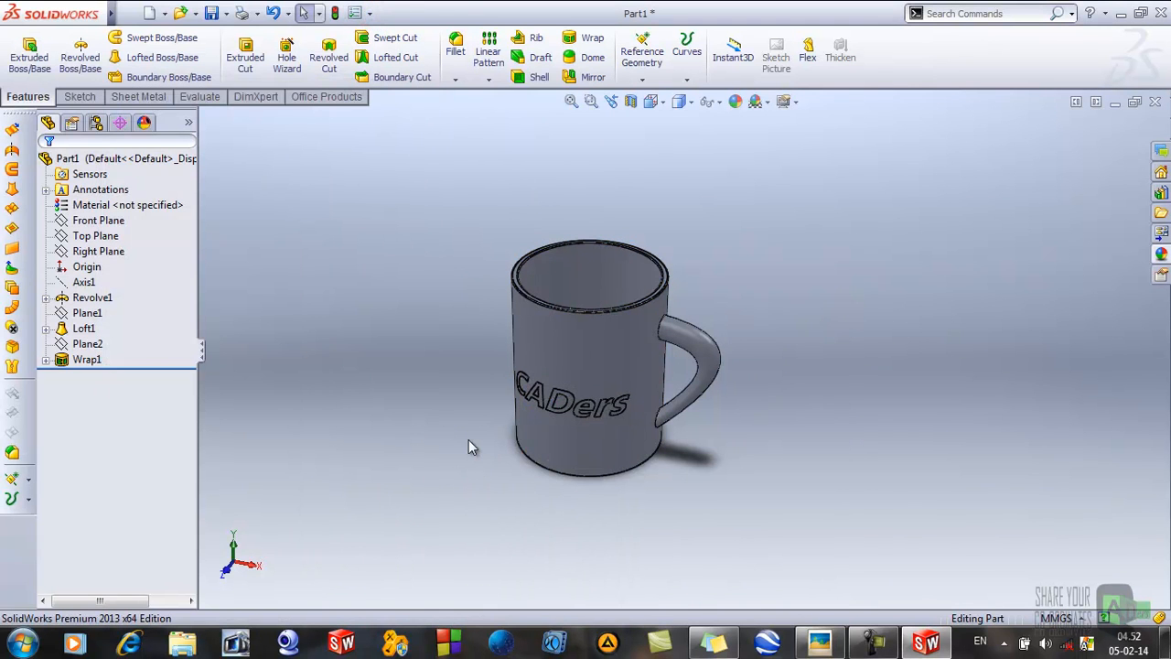